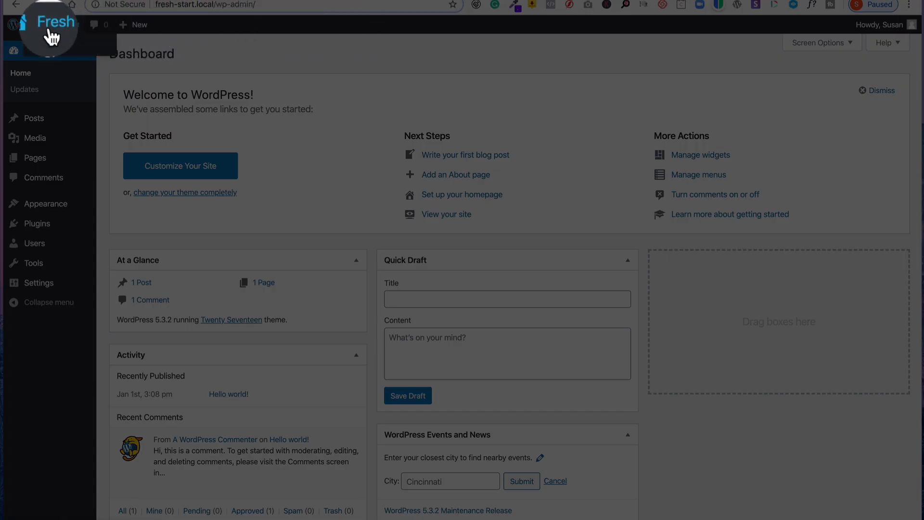
pyautogui.moveTo(54, 27)
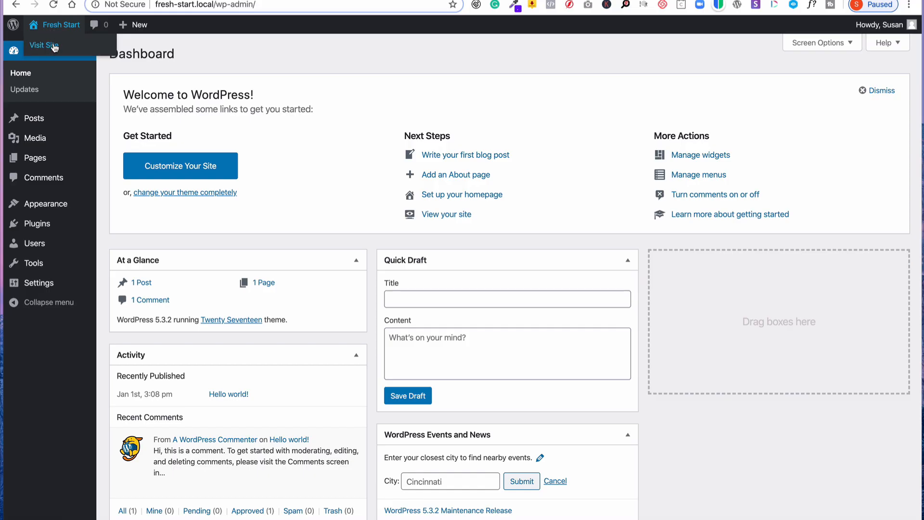
pyautogui.moveTo(149, 27)
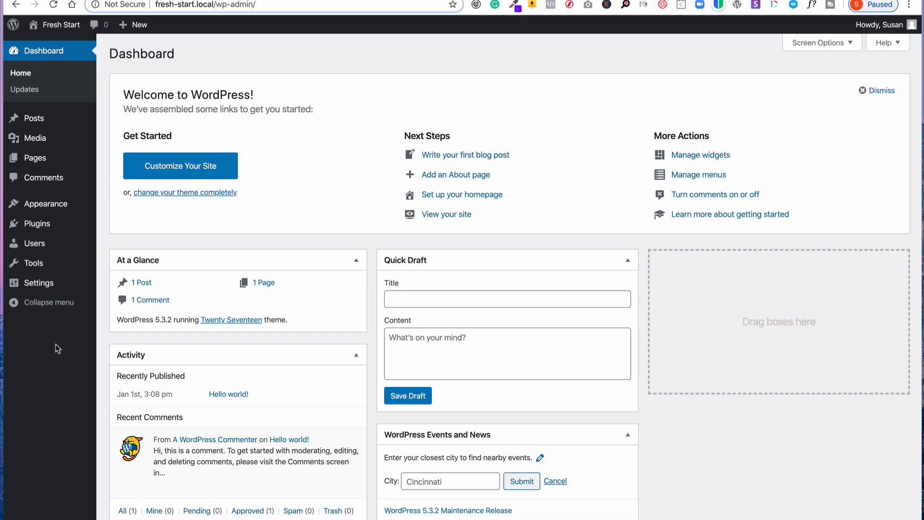
pyautogui.moveTo(37, 163)
pyautogui.moveTo(48, 284)
pyautogui.moveTo(64, 171)
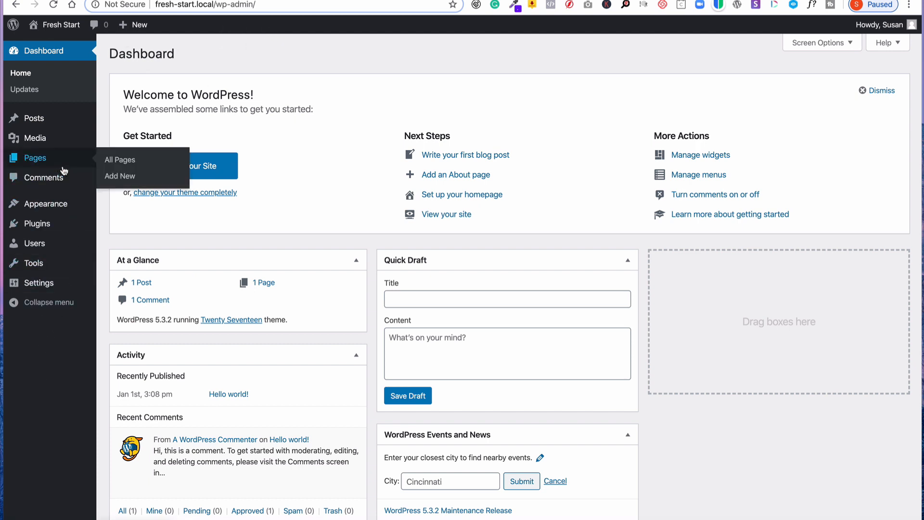
pyautogui.moveTo(32, 120)
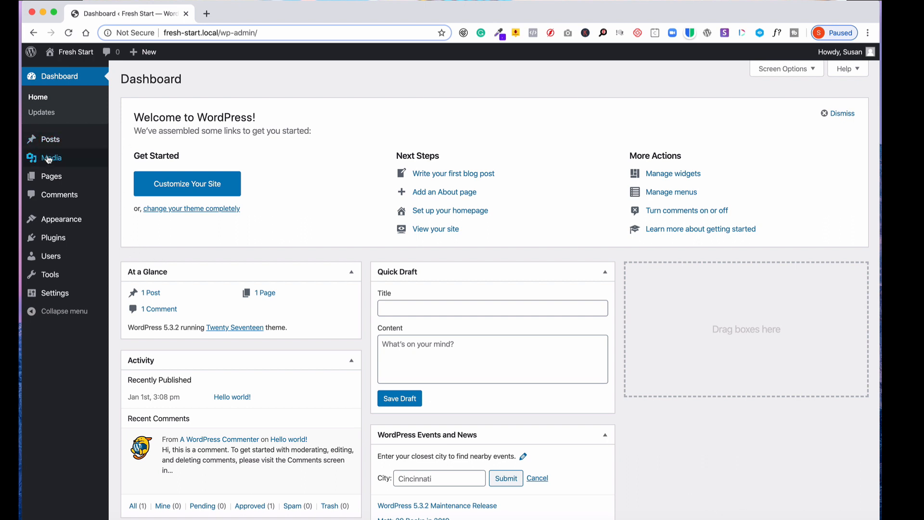
pyautogui.moveTo(53, 160)
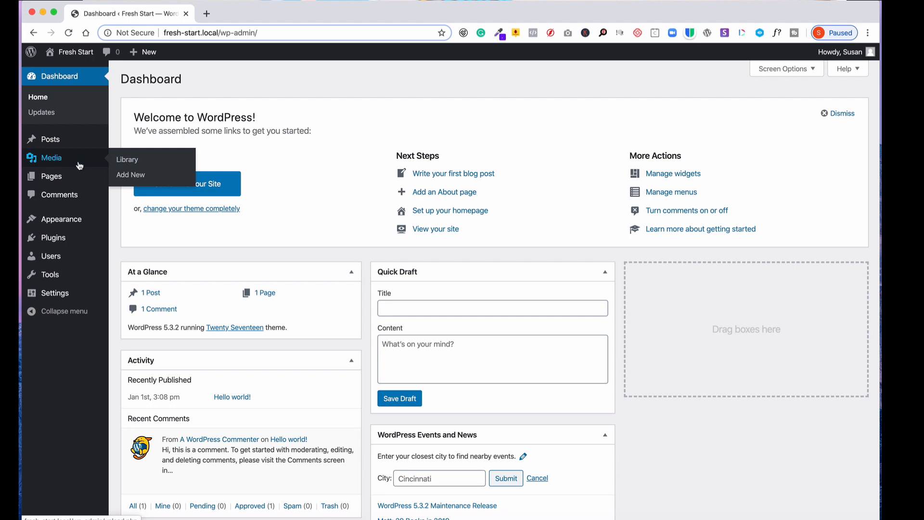
# Step: Move the Sample Page to the trash from the list of all pages
pyautogui.moveTo(100, 178)
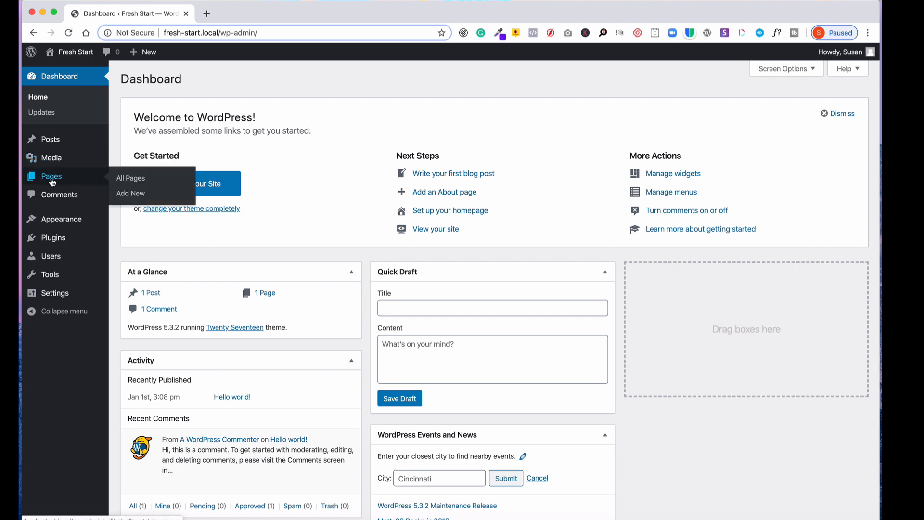
pyautogui.click(124, 178)
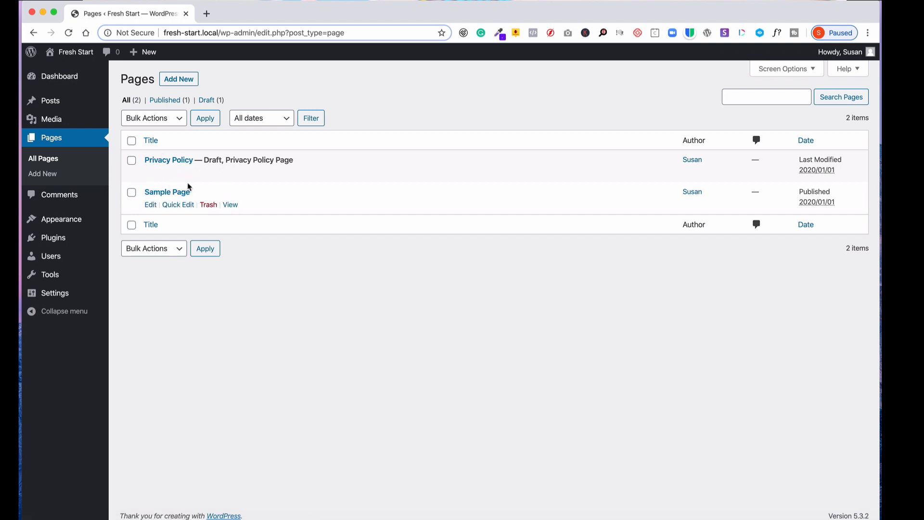
pyautogui.click(208, 205)
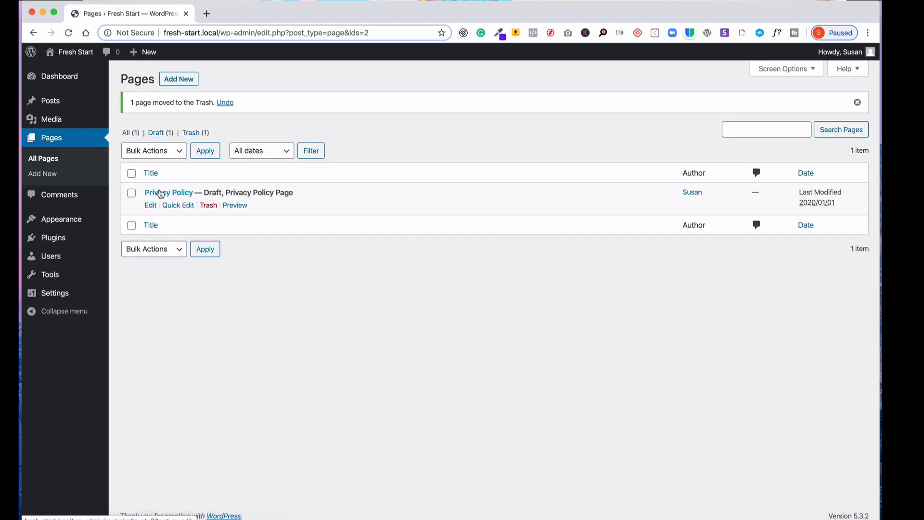
# Step: Move the default comment by A WordPress Commenter on the Hello world! post to the trash
pyautogui.click(64, 197)
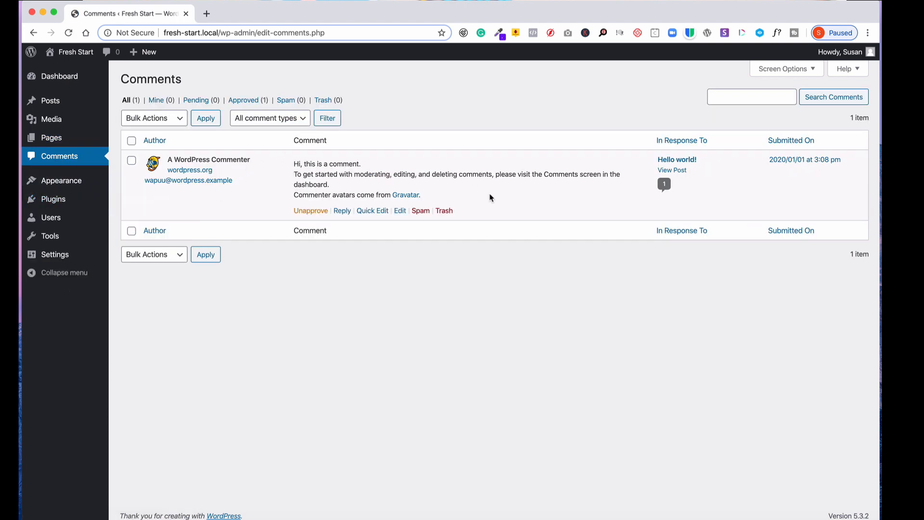
pyautogui.click(444, 211)
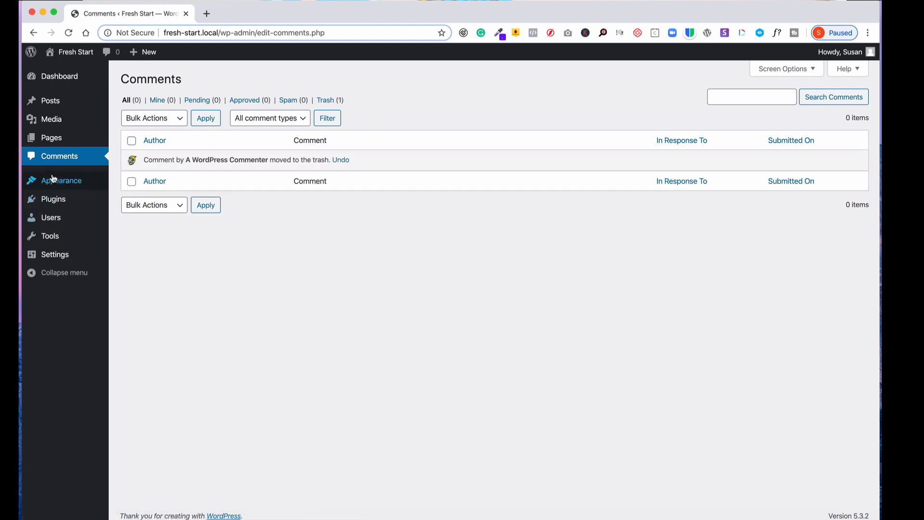
# Step: Delete the Twenty Twenty theme from the installed themes
pyautogui.moveTo(48, 182)
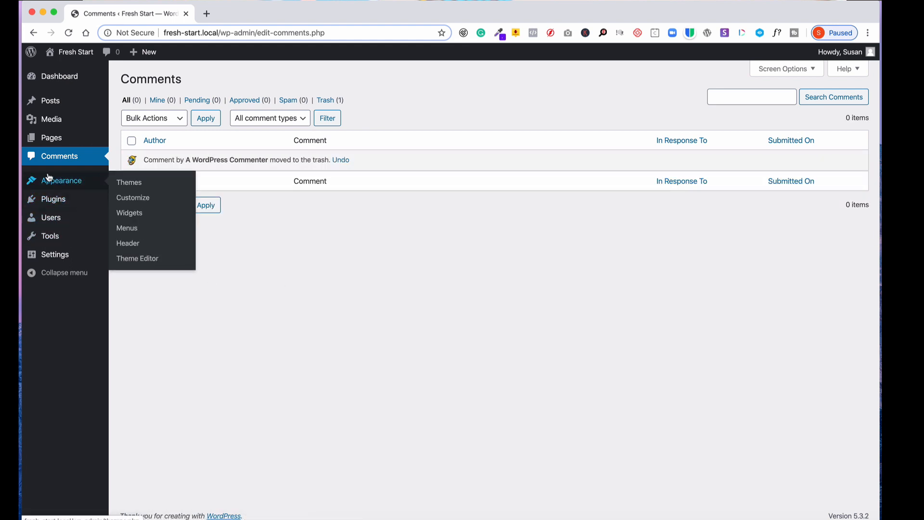
pyautogui.click(57, 182)
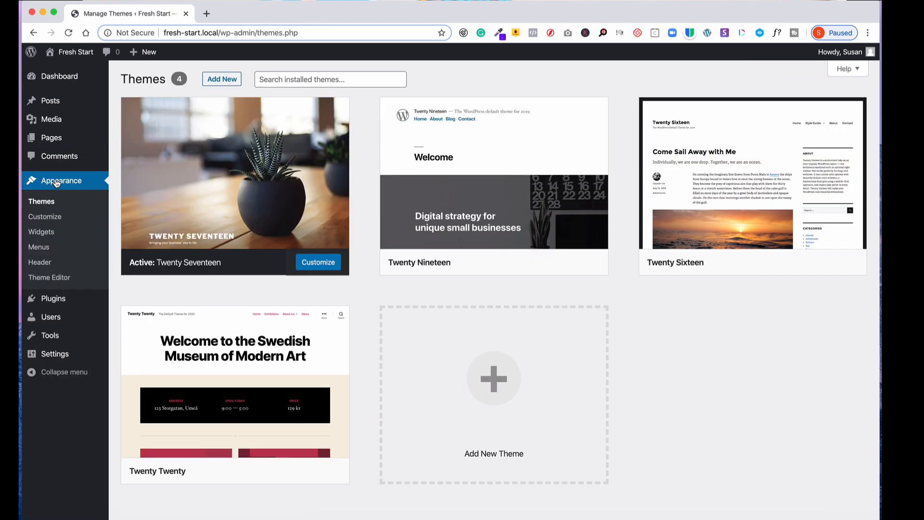
pyautogui.moveTo(196, 198)
pyautogui.moveTo(282, 421)
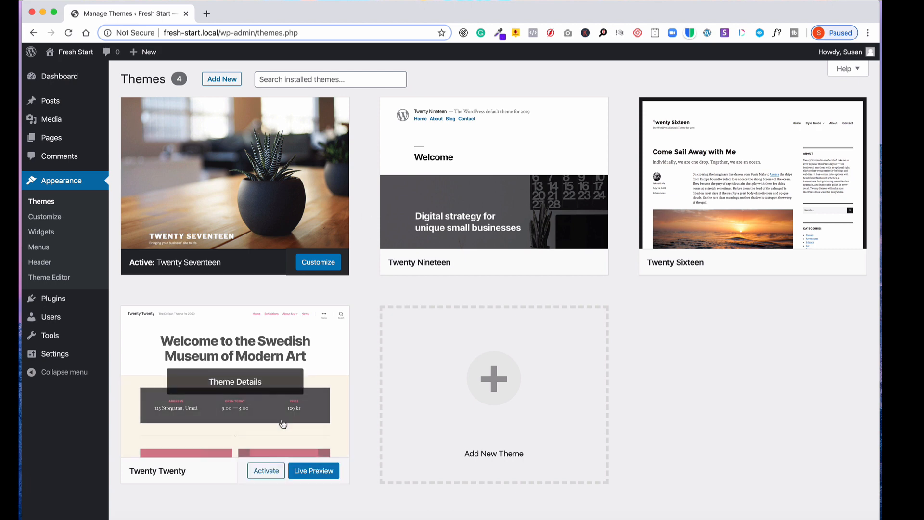
pyautogui.click(227, 385)
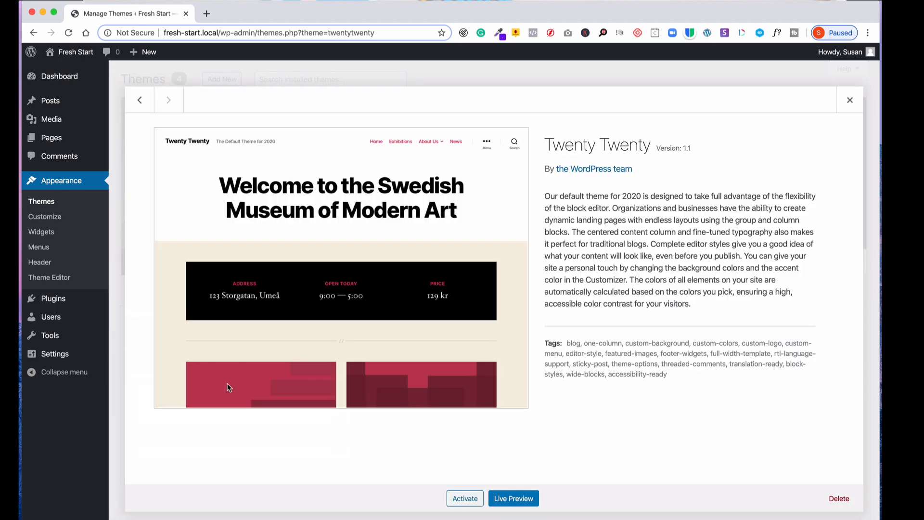
pyautogui.click(839, 498)
pyautogui.click(548, 118)
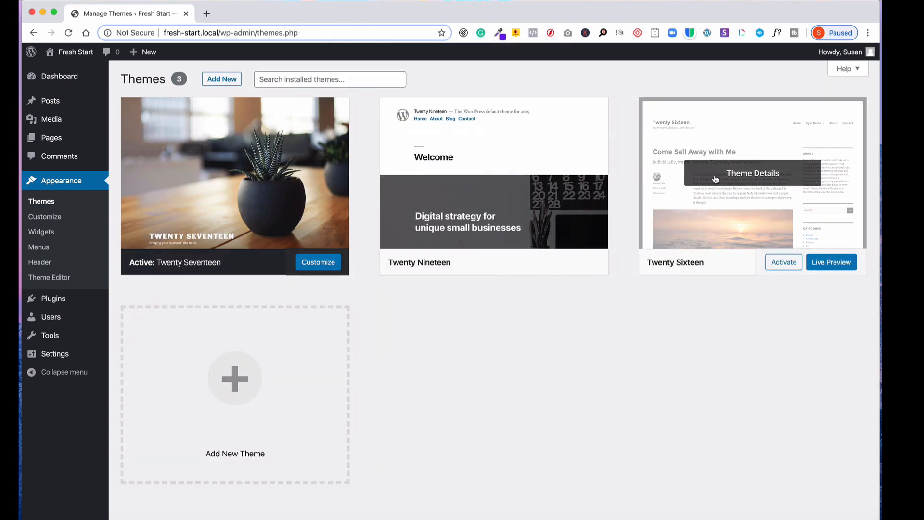
# Step: Delete the Twenty Sixteen theme through its theme details
pyautogui.click(717, 186)
pyautogui.click(839, 498)
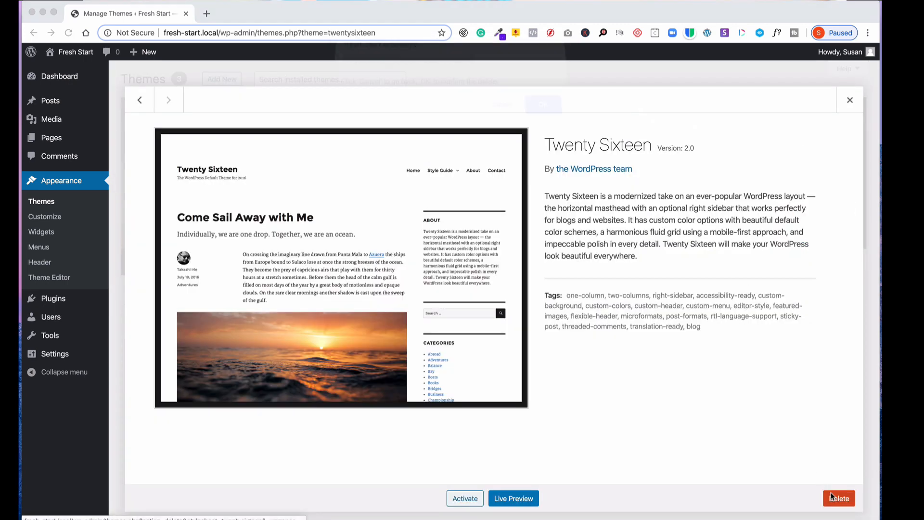
pyautogui.click(543, 117)
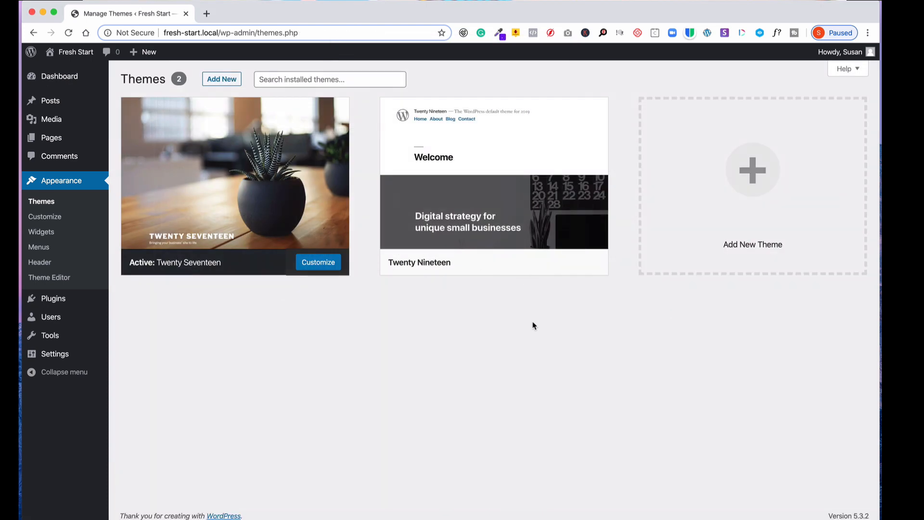
# Step: Review the Site Identity settings in the Customizer for the active theme and leave without publishing
pyautogui.moveTo(450, 194)
pyautogui.click(41, 217)
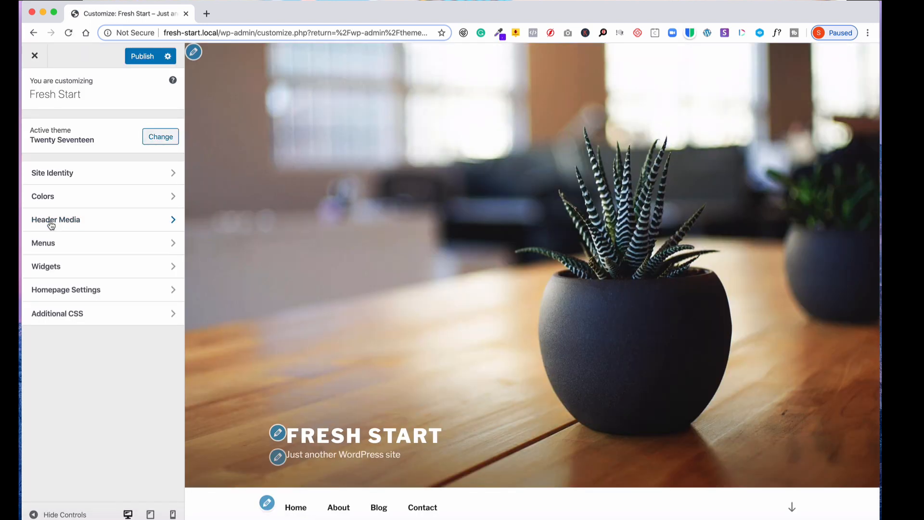
pyautogui.click(77, 174)
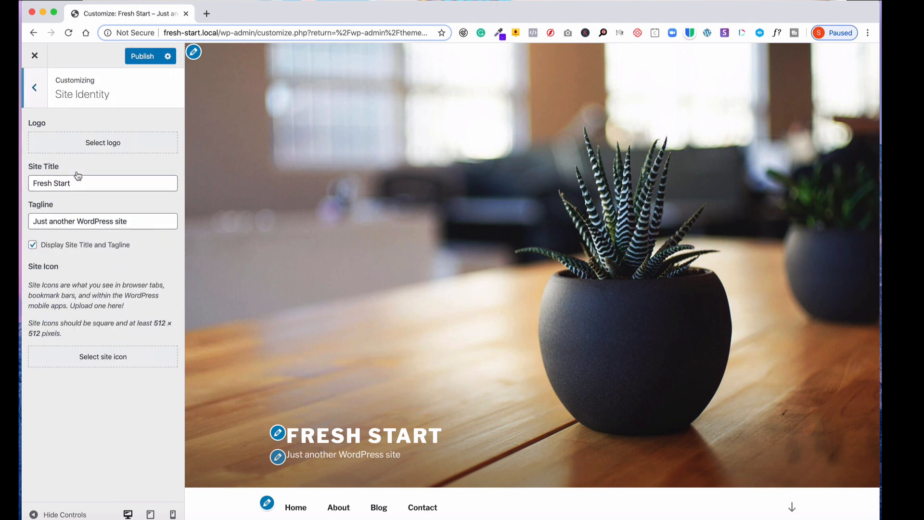
pyautogui.click(72, 185)
pyautogui.click(32, 94)
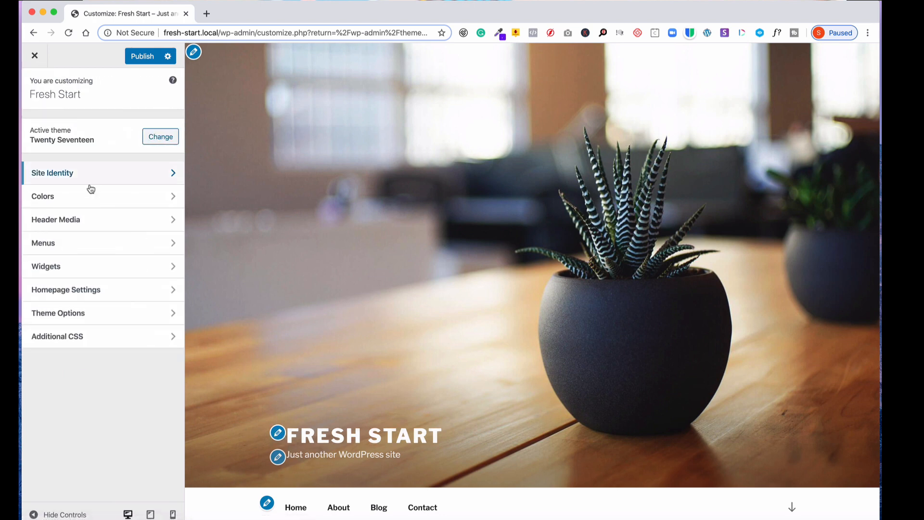
pyautogui.click(33, 56)
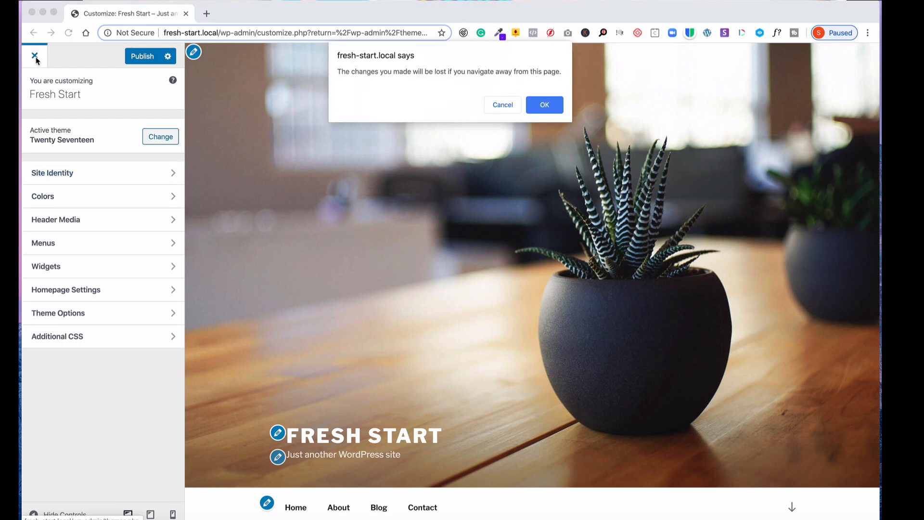
pyautogui.click(540, 112)
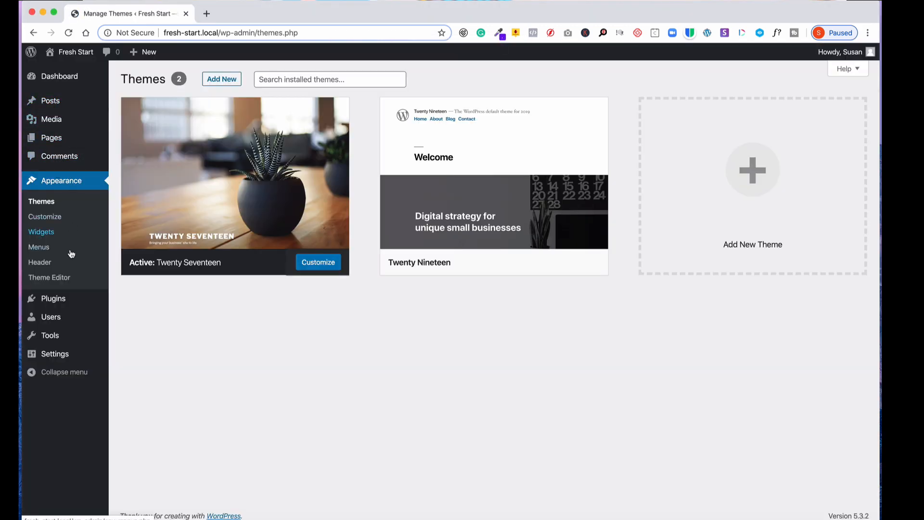
# Step: Look through the installed plugins, users, available tools and general settings screens, and return to the Dashboard
pyautogui.click(54, 301)
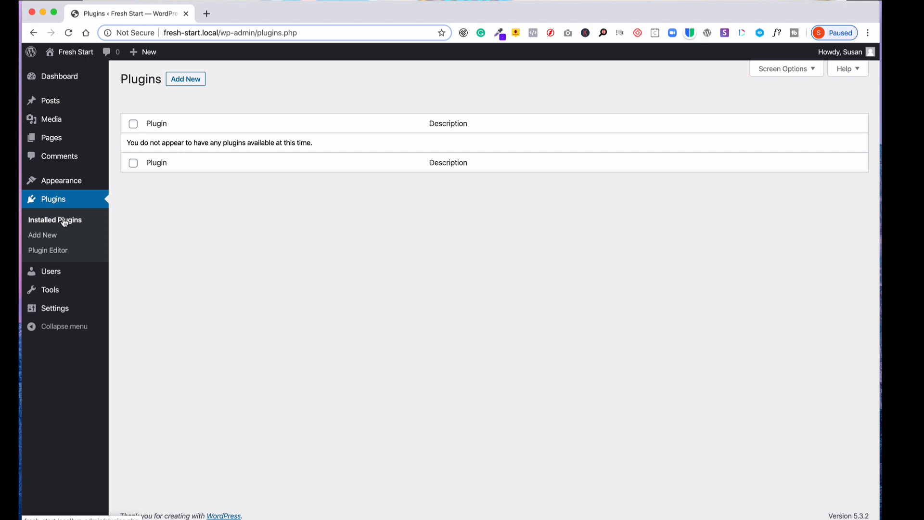
pyautogui.click(51, 272)
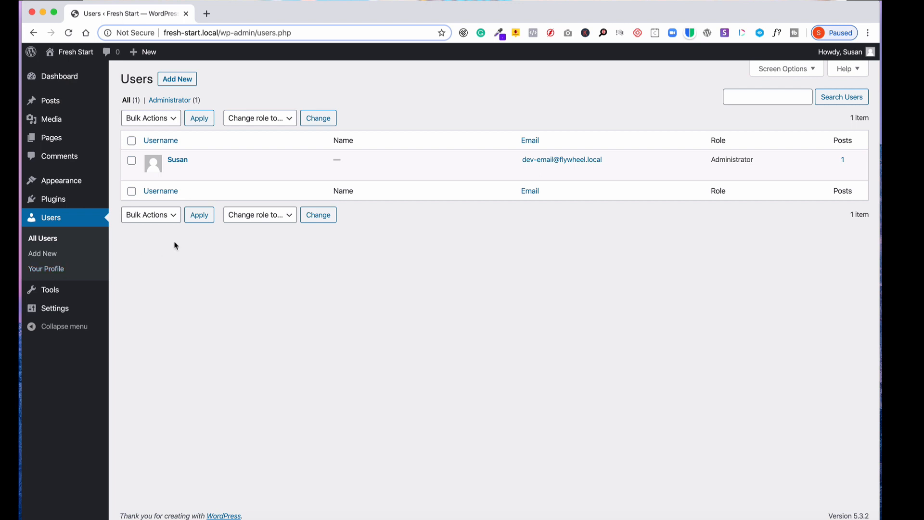
pyautogui.moveTo(188, 166)
pyautogui.moveTo(54, 295)
pyautogui.click(50, 291)
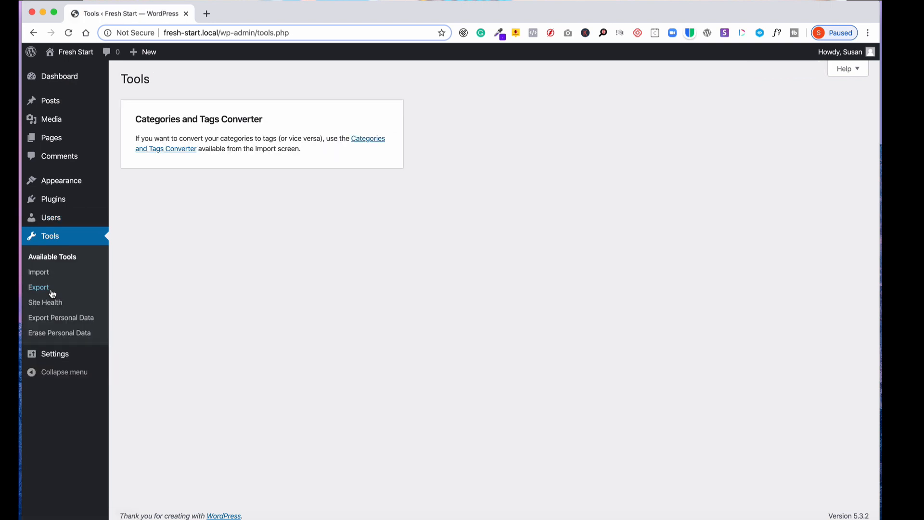
pyautogui.click(53, 357)
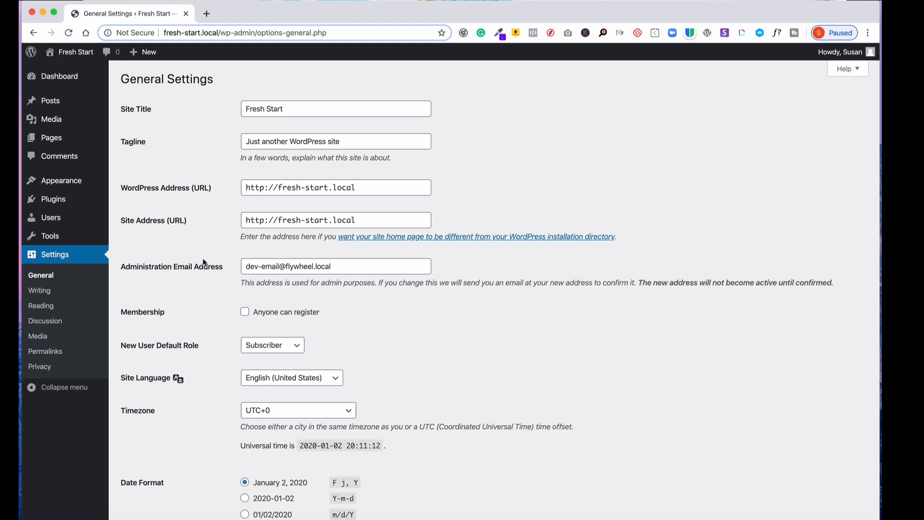
pyautogui.click(68, 80)
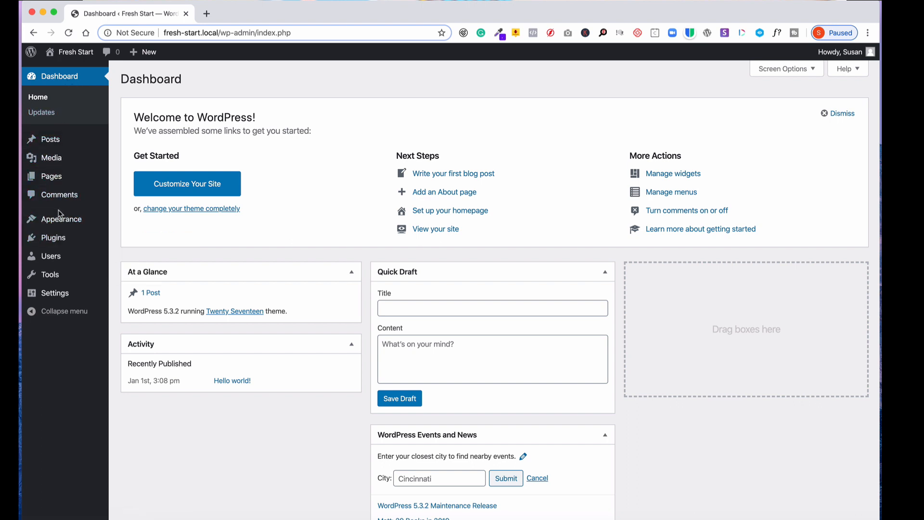
# Step: Start adding a new theme and search the theme directory for "Astra"
pyautogui.moveTo(60, 219)
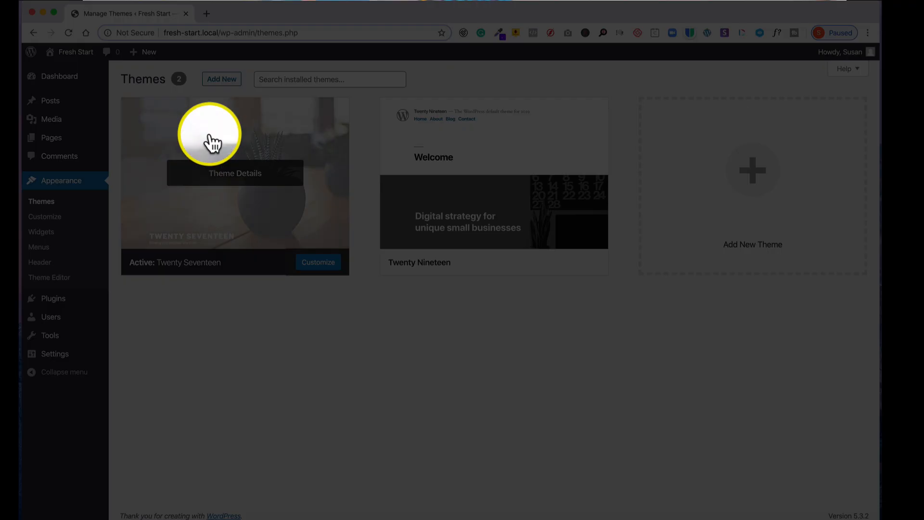
pyautogui.click(214, 81)
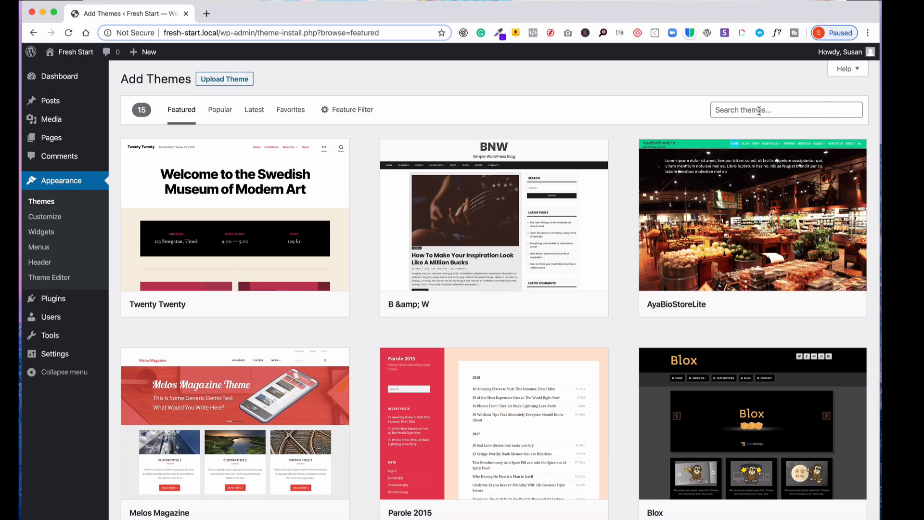
pyautogui.click(759, 111)
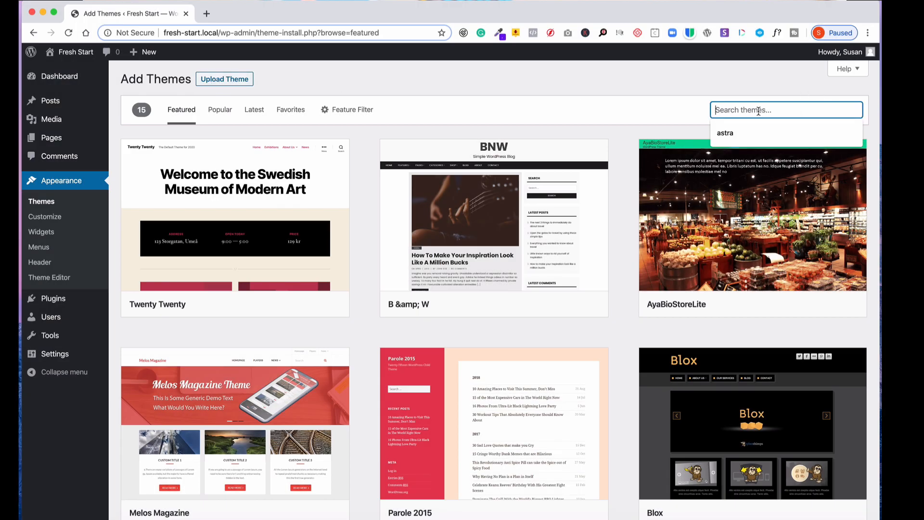
pyautogui.write('Astra')
pyautogui.press('Return')
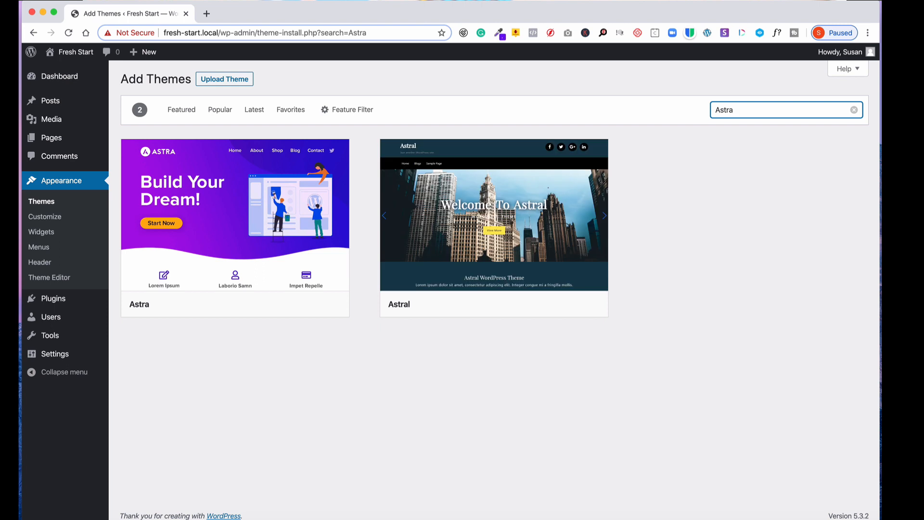
# Step: Install and activate the Astra theme, and dismiss its starter sites notice
pyautogui.moveTo(224, 162)
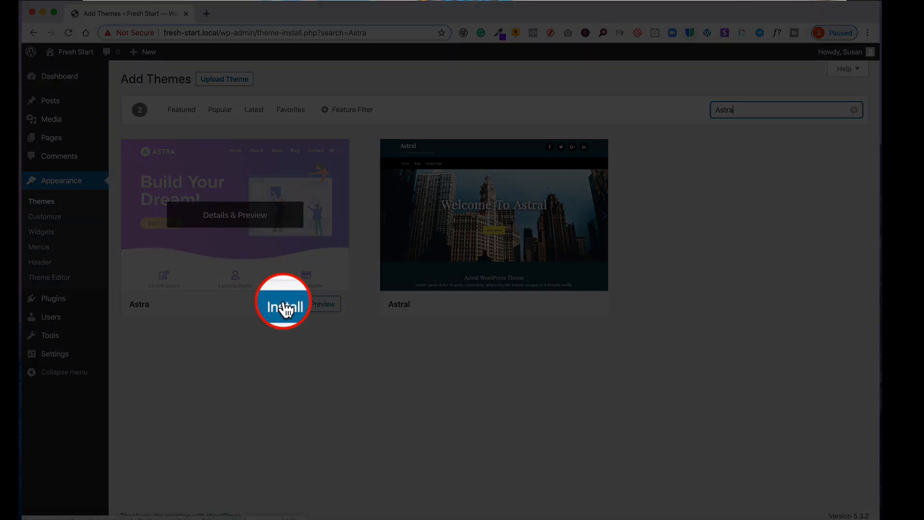
pyautogui.click(284, 305)
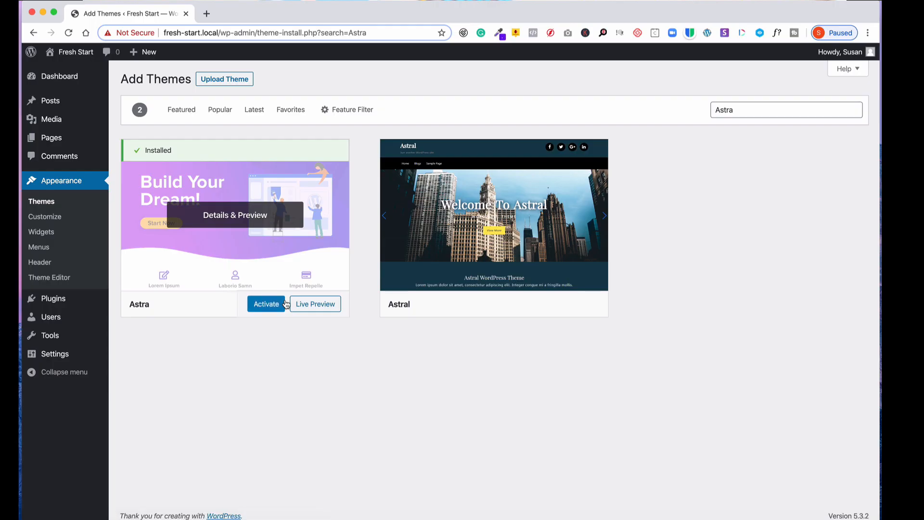
pyautogui.click(265, 304)
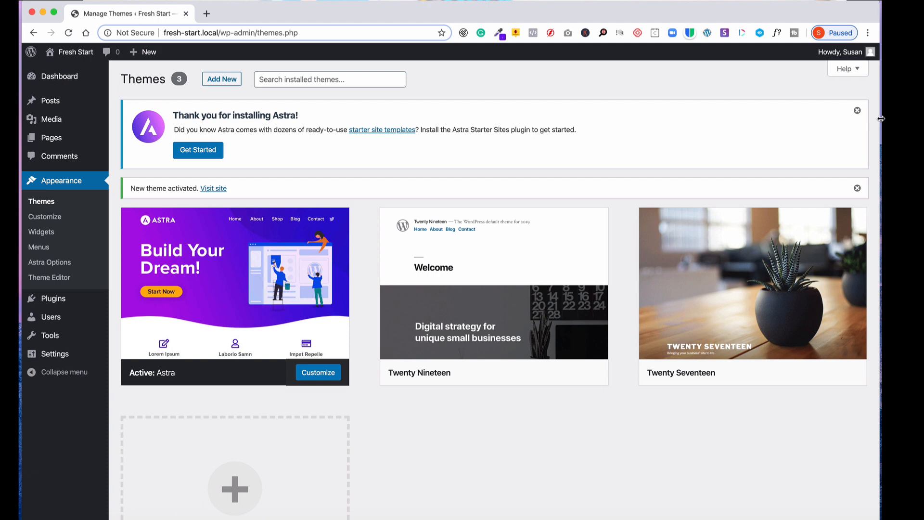
pyautogui.click(858, 111)
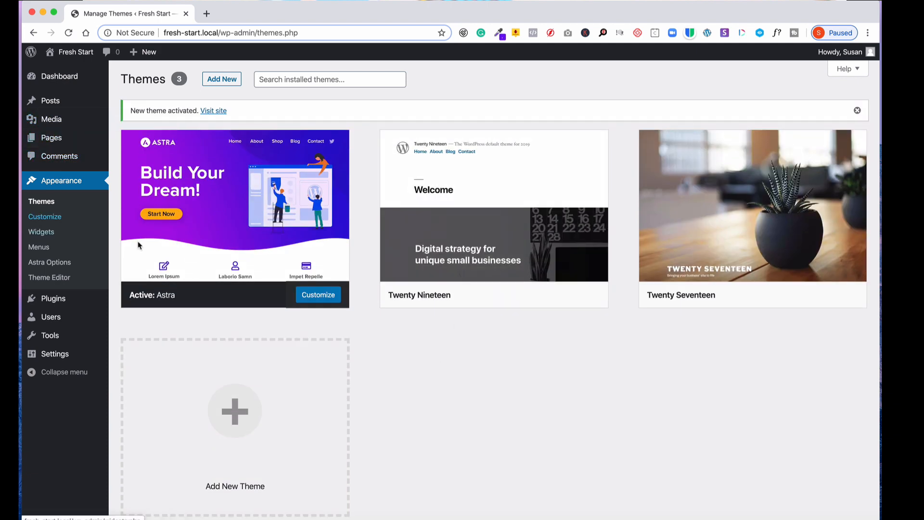
# Step: Delete the unused Twenty Seventeen theme and confirm its removal
pyautogui.moveTo(826, 182)
pyautogui.click(757, 212)
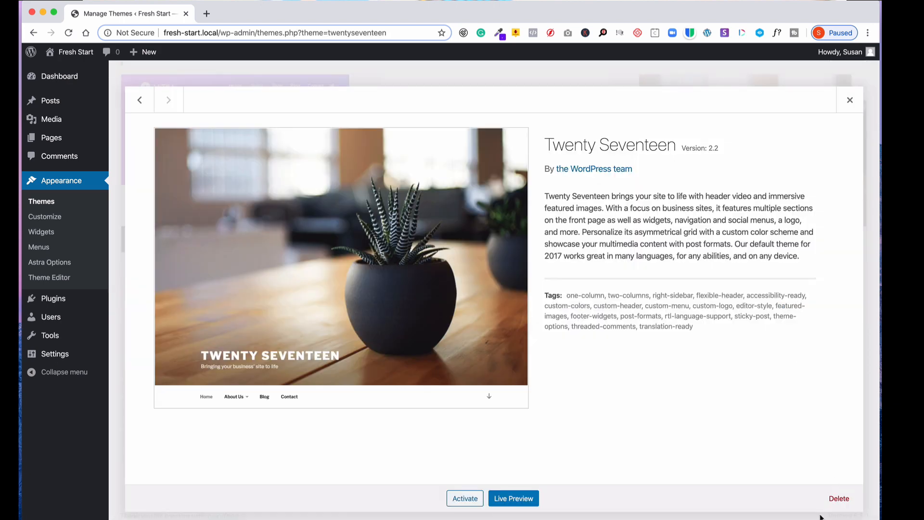
pyautogui.click(841, 498)
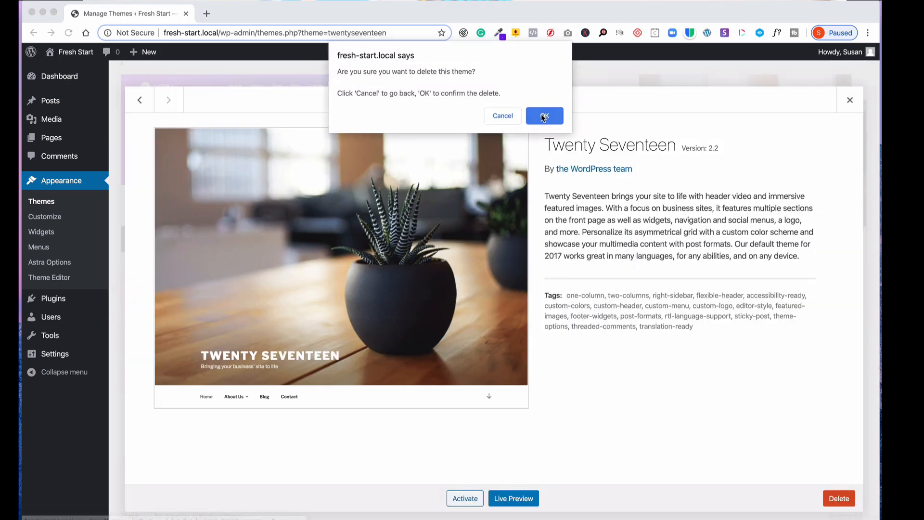
pyautogui.click(543, 116)
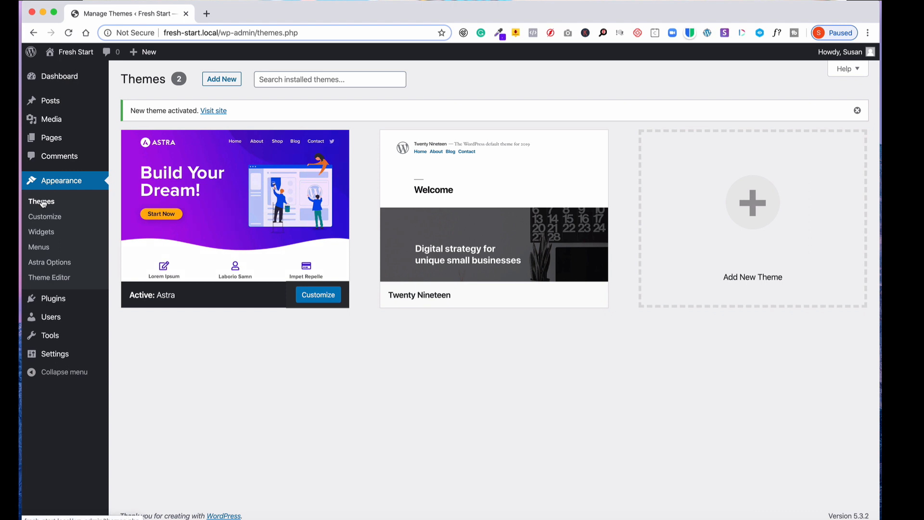
# Step: Start adding a new plugin and search the plugin directory for "Elementor"
pyautogui.click(54, 299)
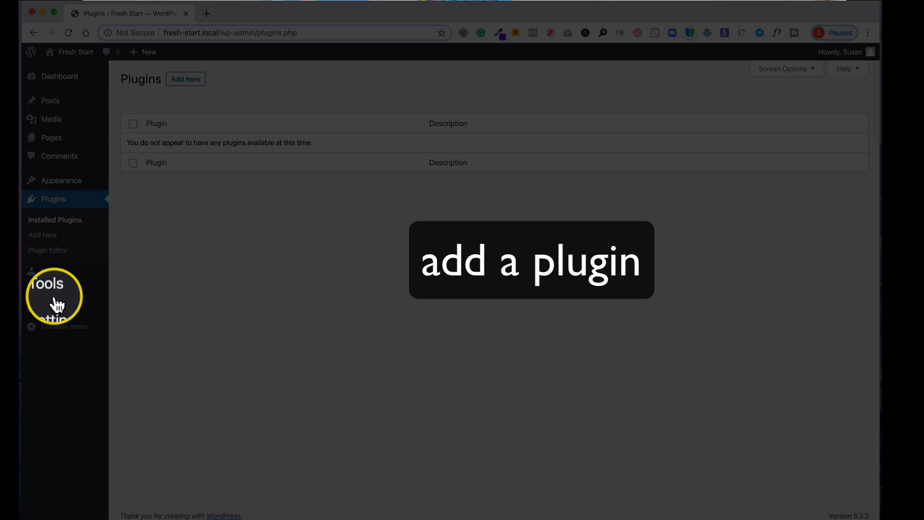
pyautogui.click(197, 80)
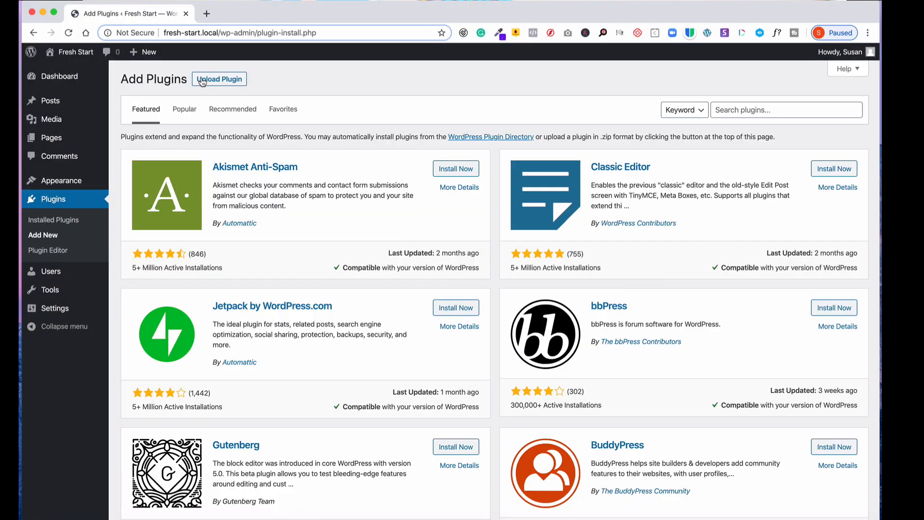
pyautogui.click(790, 111)
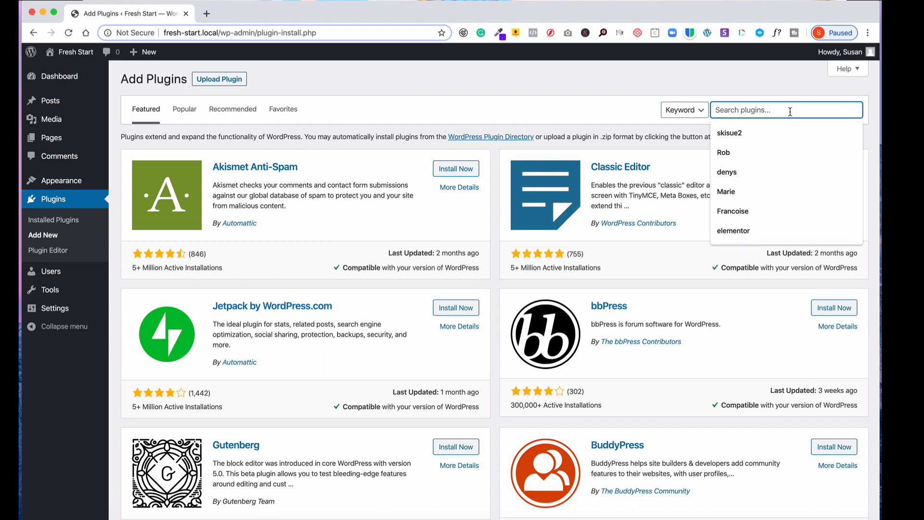
pyautogui.write('Elementor')
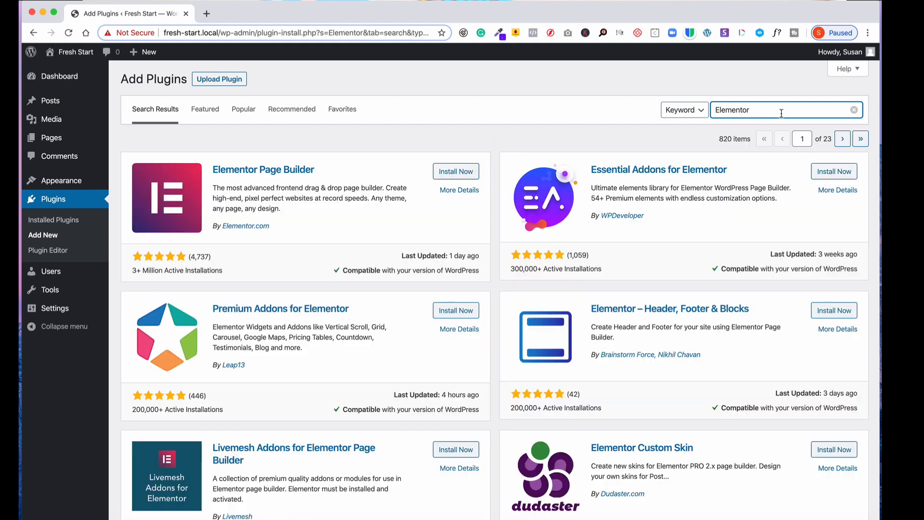
# Step: Install and activate Elementor Page Builder, and close its getting started screen
pyautogui.click(456, 172)
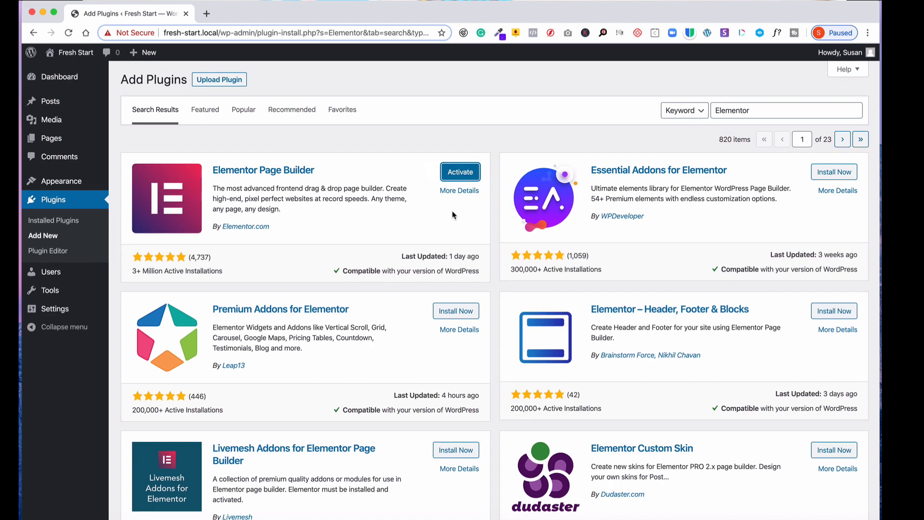
pyautogui.click(460, 172)
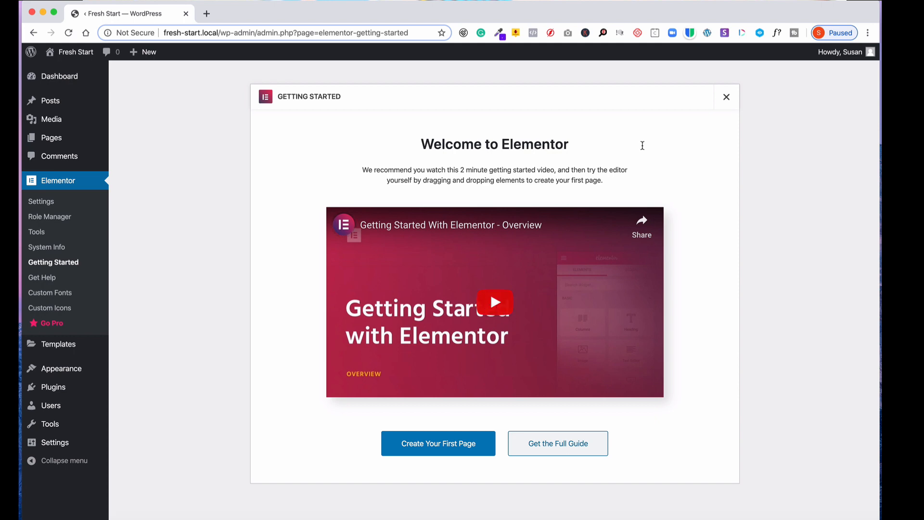
pyautogui.click(727, 100)
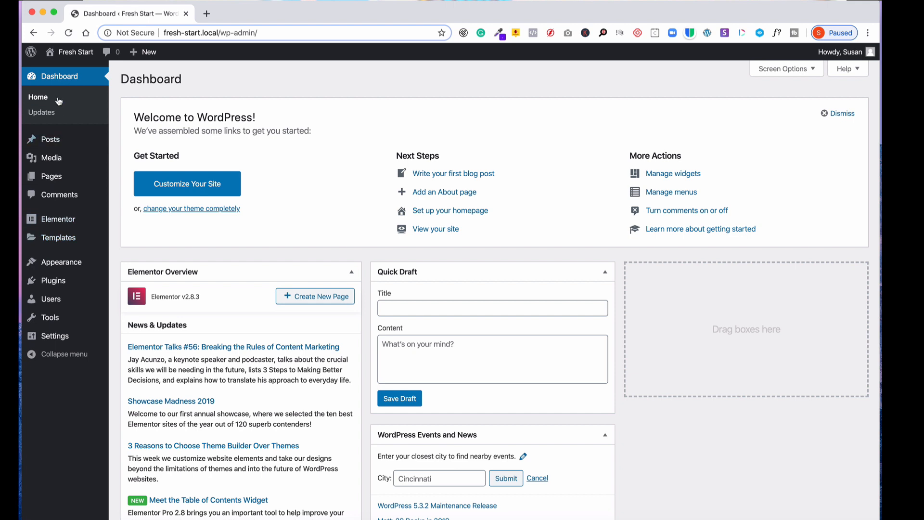
# Step: View the site's front page with the Astra theme, and check the list of pages in the admin area
pyautogui.moveTo(60, 183)
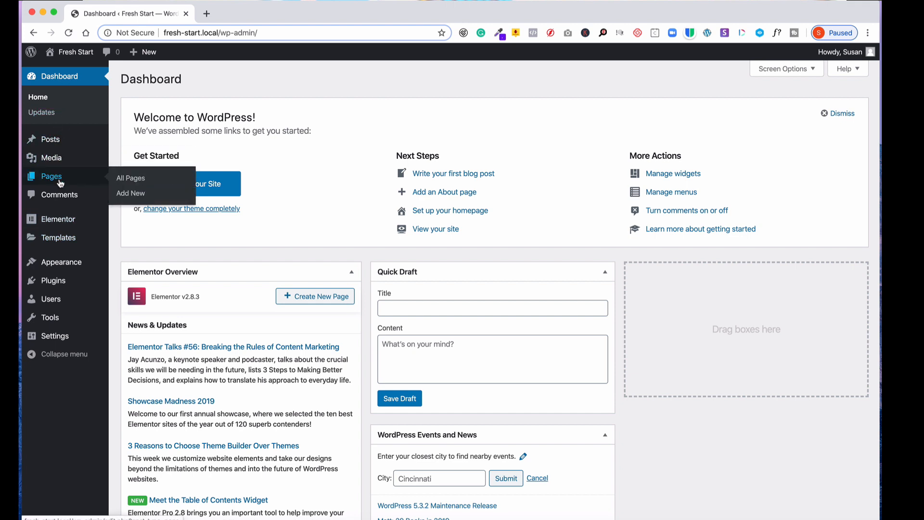
pyautogui.moveTo(70, 53)
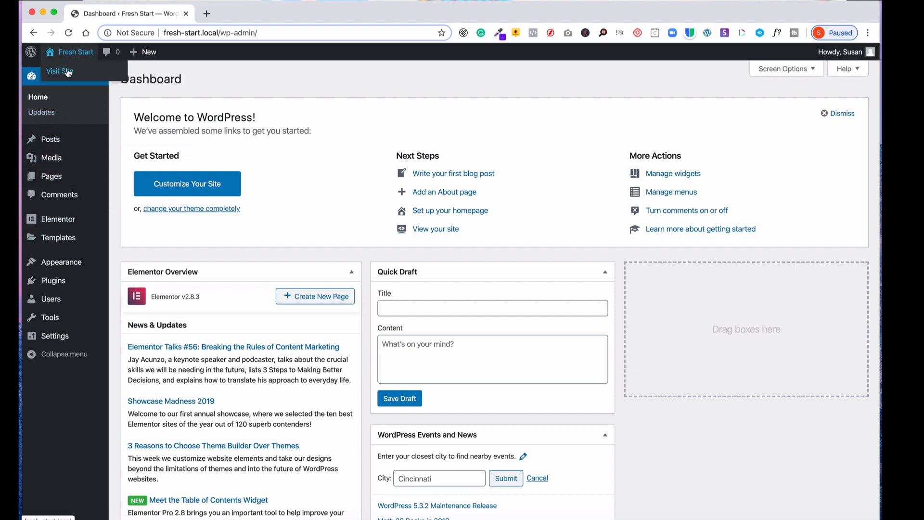
pyautogui.click(69, 72)
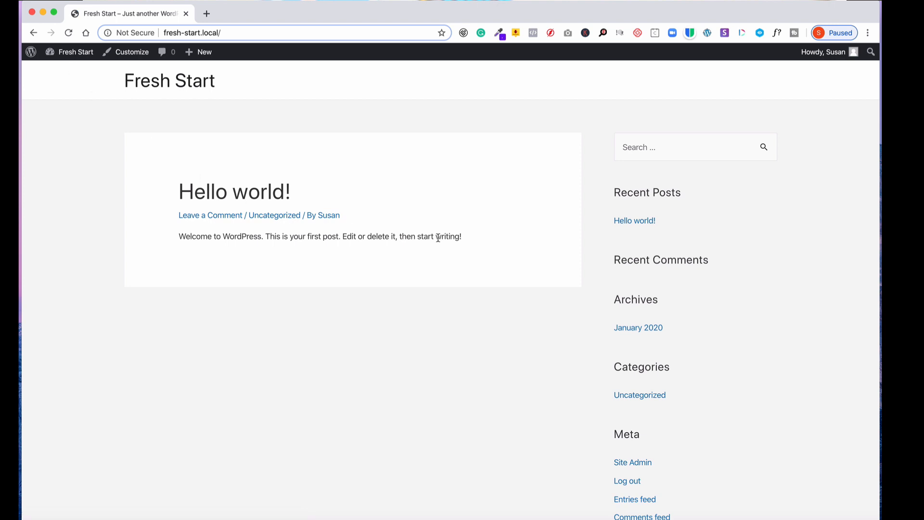
pyautogui.scroll(-3, 161, 289)
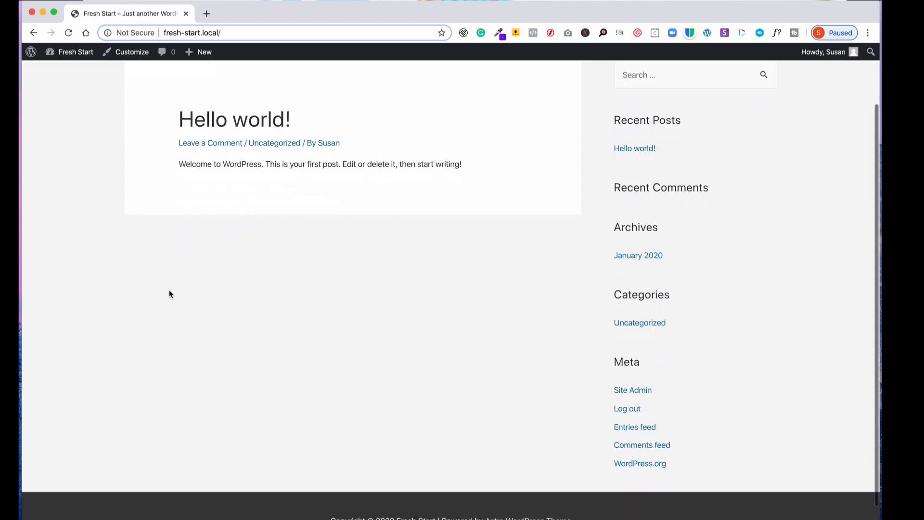
pyautogui.scroll(3, 169, 293)
pyautogui.moveTo(80, 58)
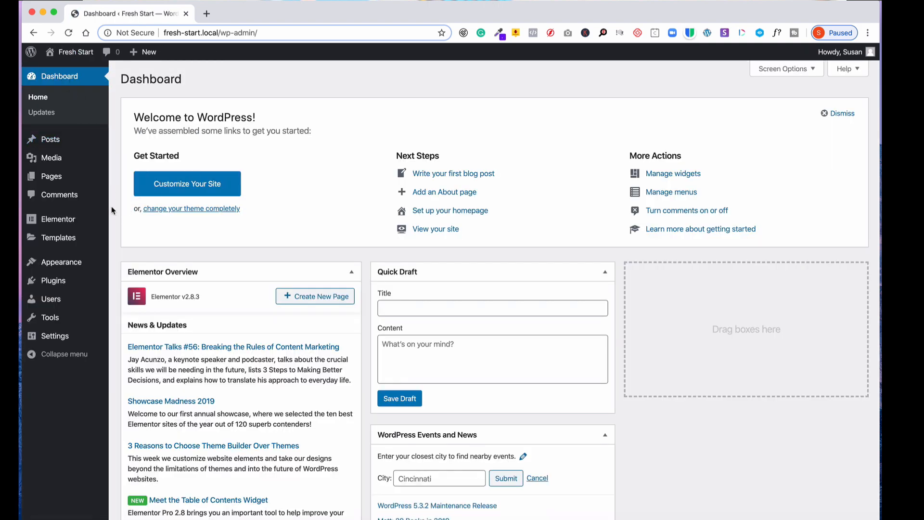
pyautogui.click(51, 176)
# Step: Go to the installed plugins and start adding another plugin
pyautogui.moveTo(56, 264)
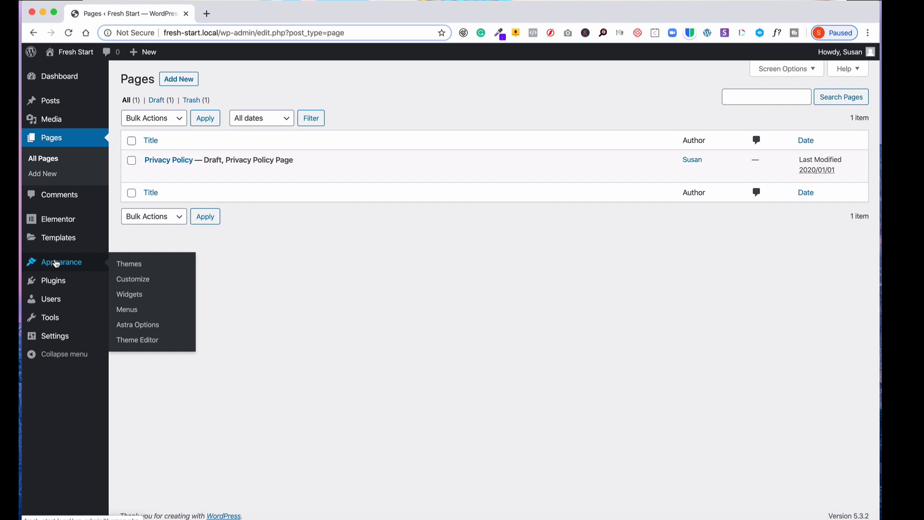
pyautogui.moveTo(55, 282)
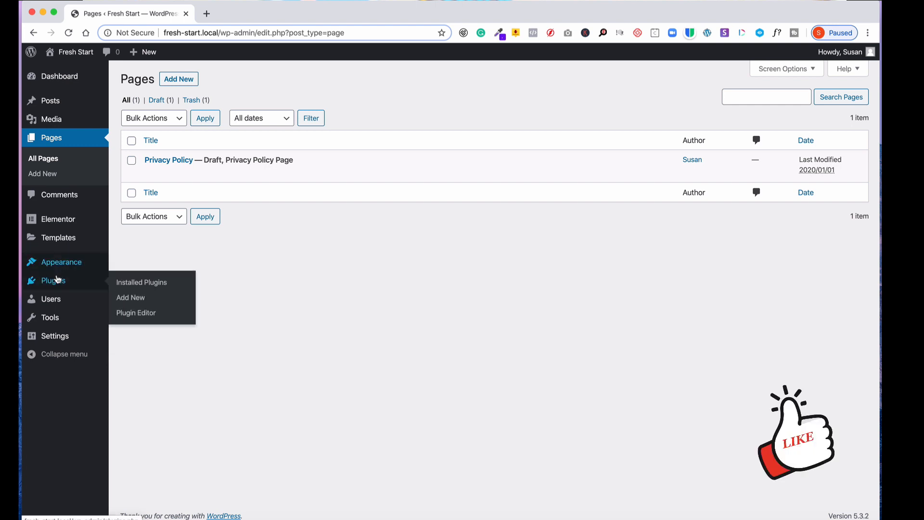
pyautogui.click(127, 285)
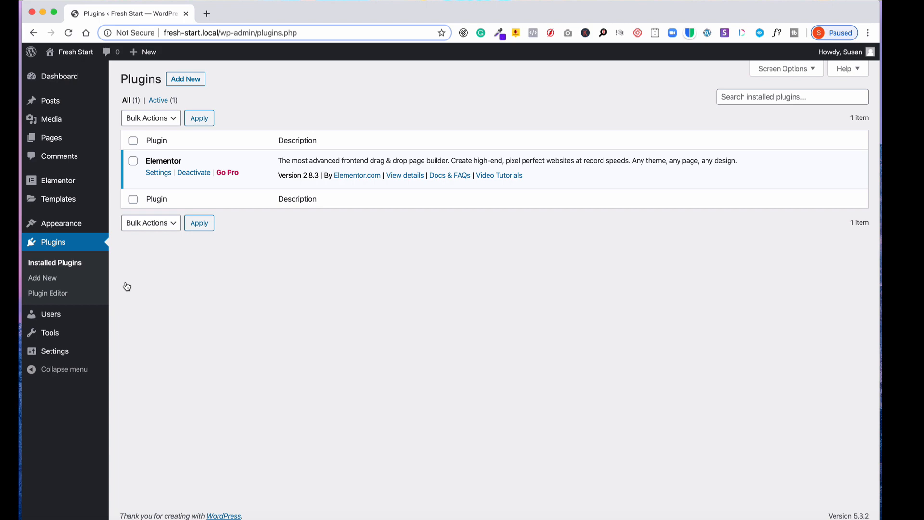
pyautogui.click(188, 80)
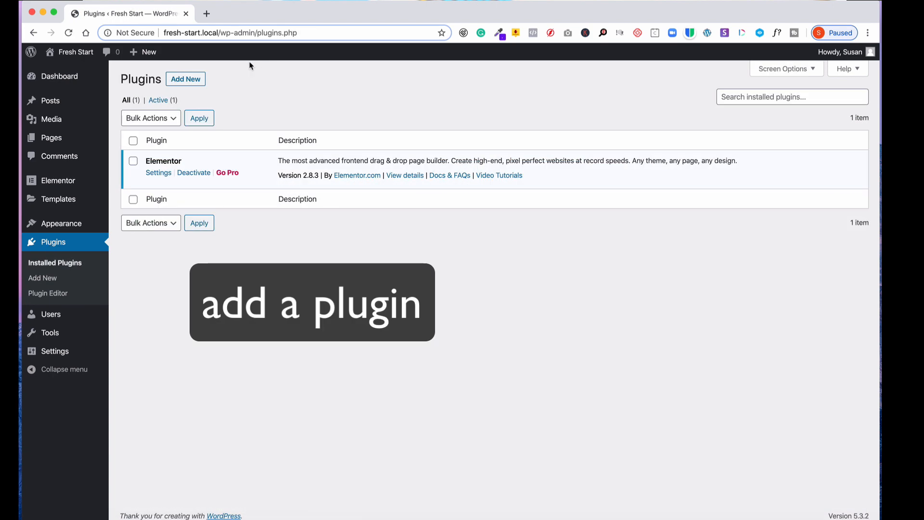
pyautogui.click(190, 83)
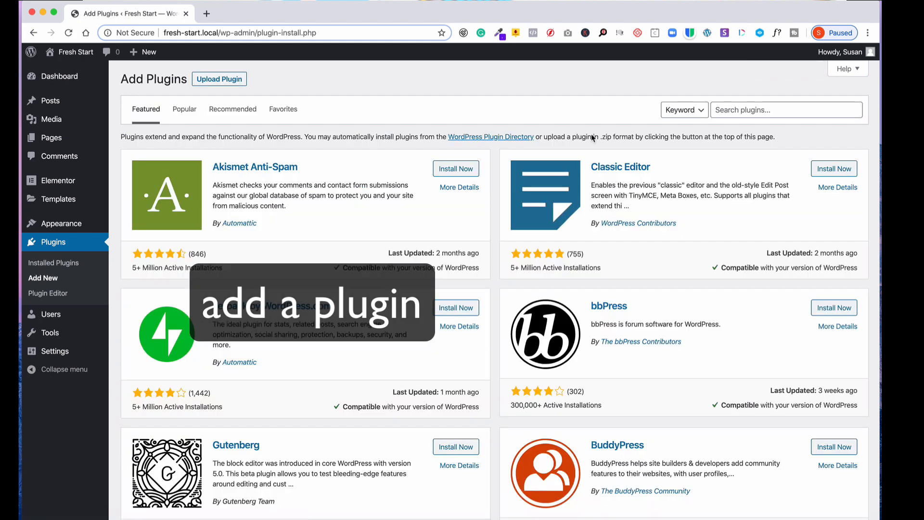
# Step: Search the plugin directory for "Astra", and install and activate the Astra Starter Sites plugin
pyautogui.click(822, 106)
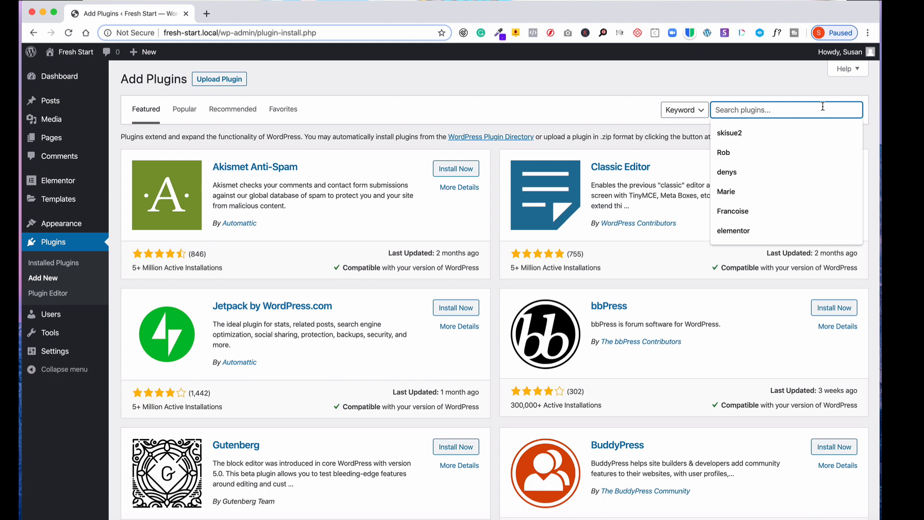
pyautogui.write('Astra')
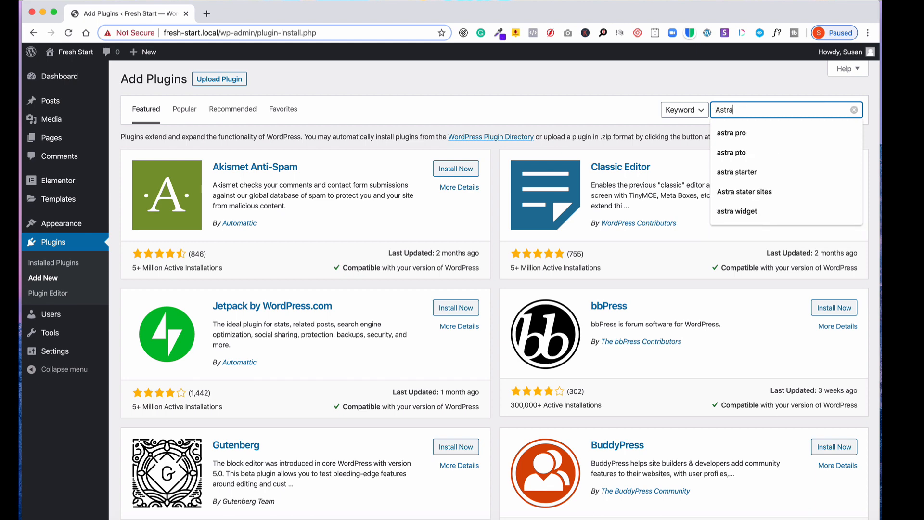
pyautogui.press('Return')
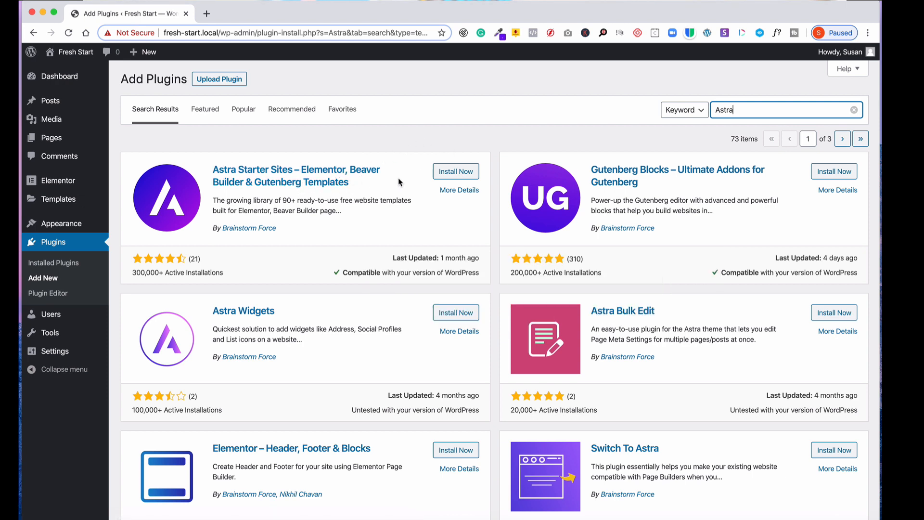
pyautogui.click(453, 173)
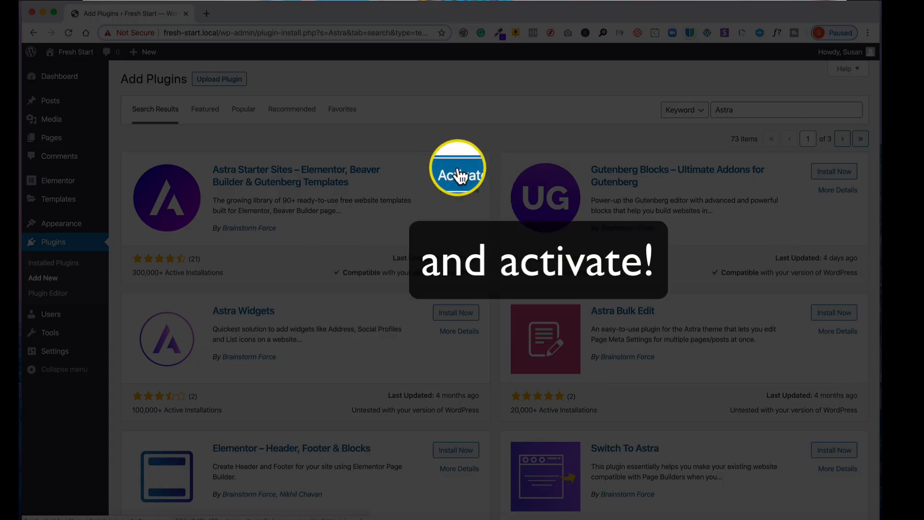
pyautogui.click(459, 171)
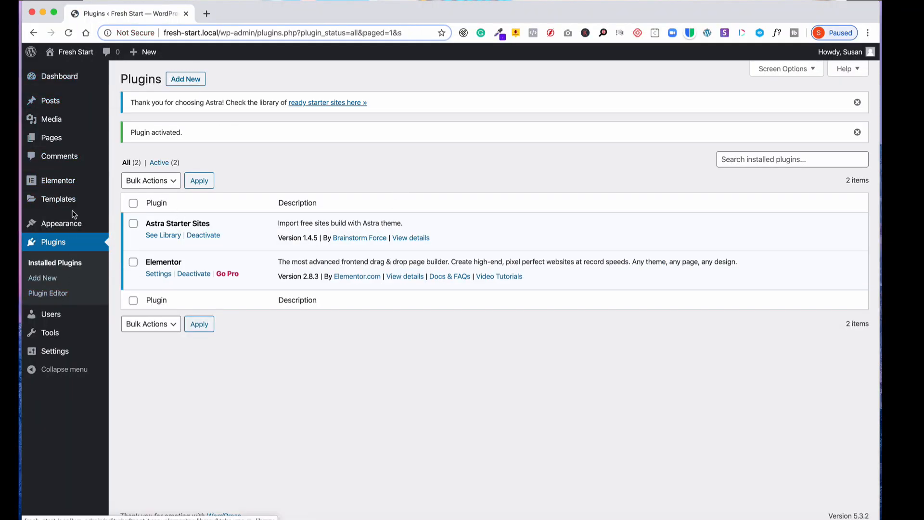
# Step: Open Astra Starter Sites and choose Elementor as the page builder for the templates
pyautogui.moveTo(44, 227)
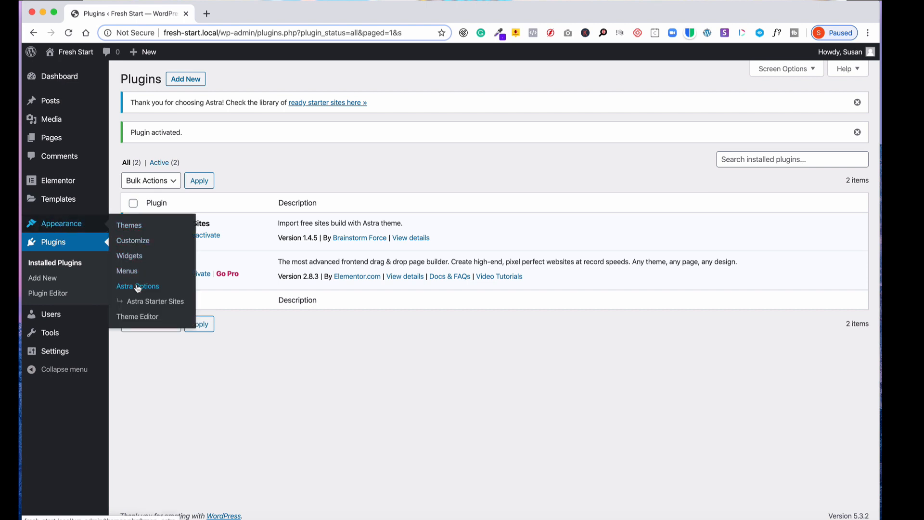
pyautogui.click(59, 226)
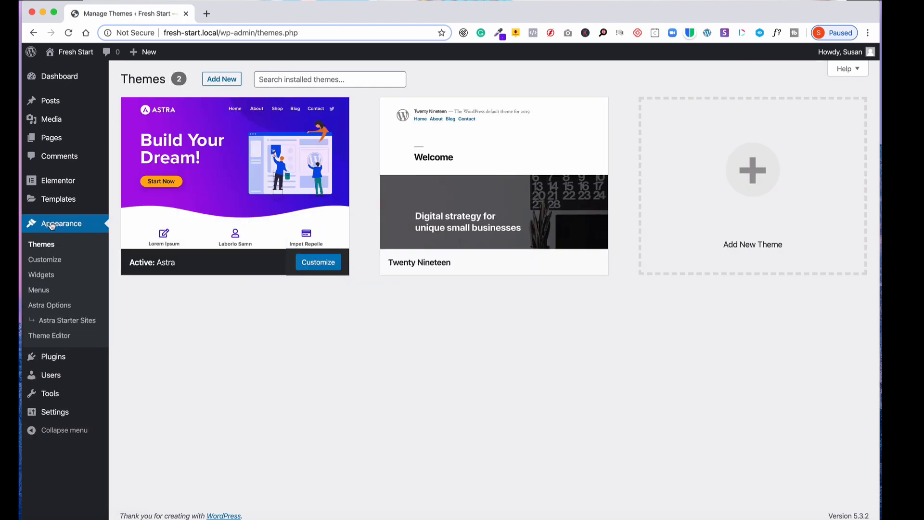
pyautogui.click(67, 321)
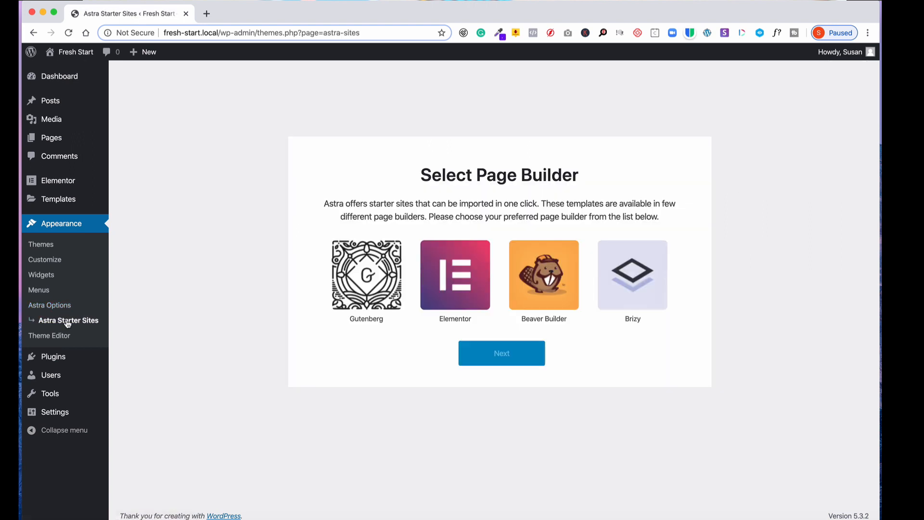
pyautogui.click(450, 288)
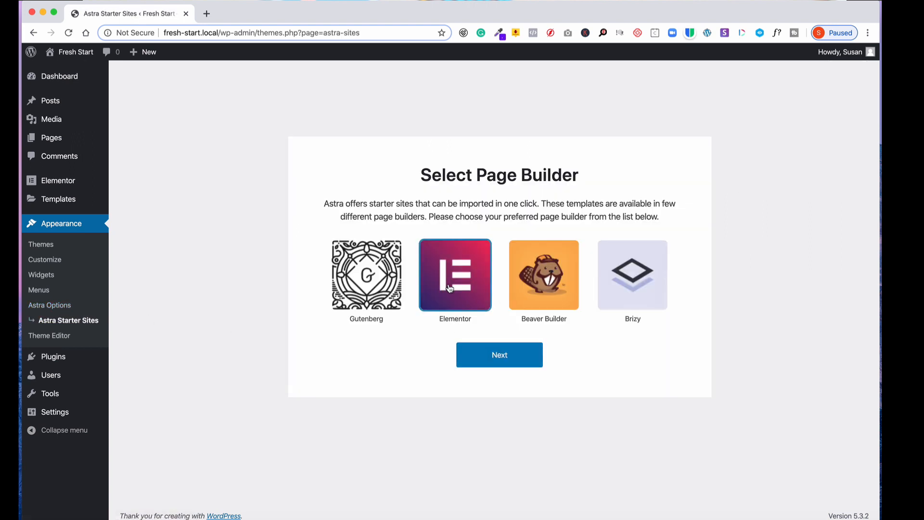
pyautogui.click(482, 356)
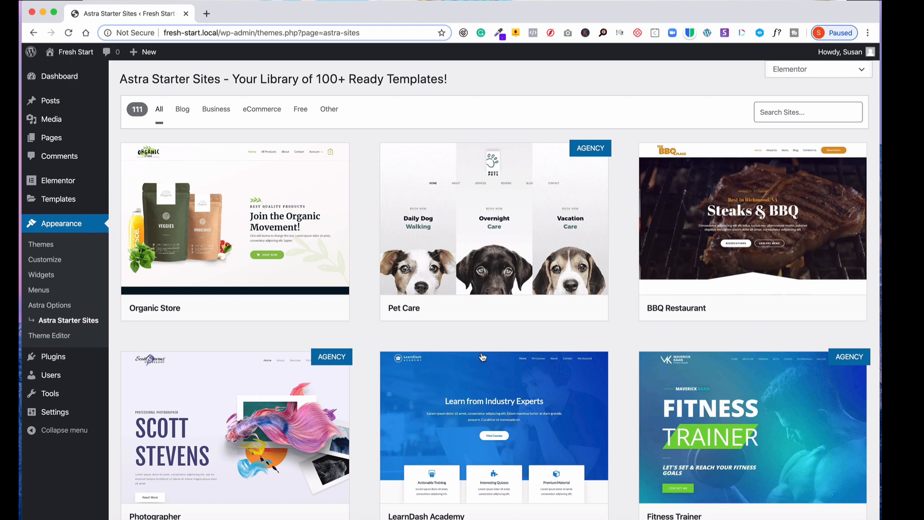
# Step: Browse the Elementor starter site templates in the Astra library to compare the available designs
pyautogui.scroll(-3, 379, 334)
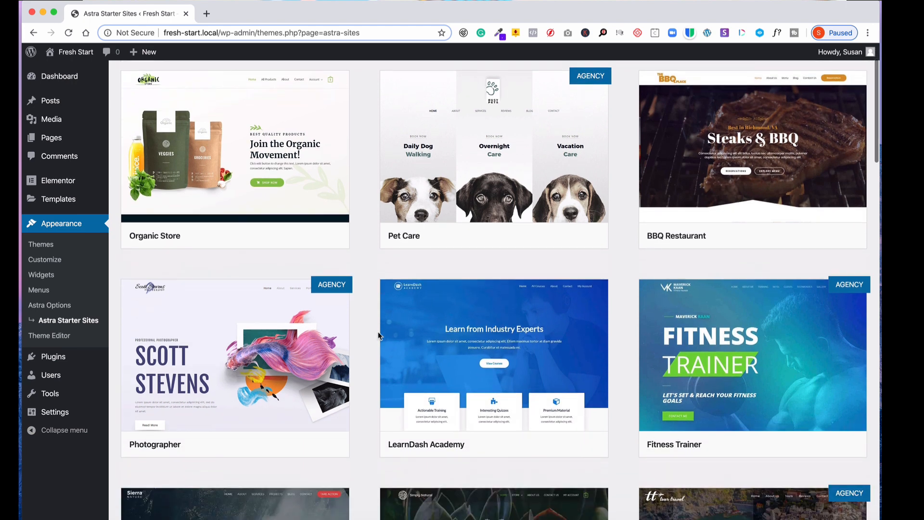
pyautogui.scroll(-8, 378, 336)
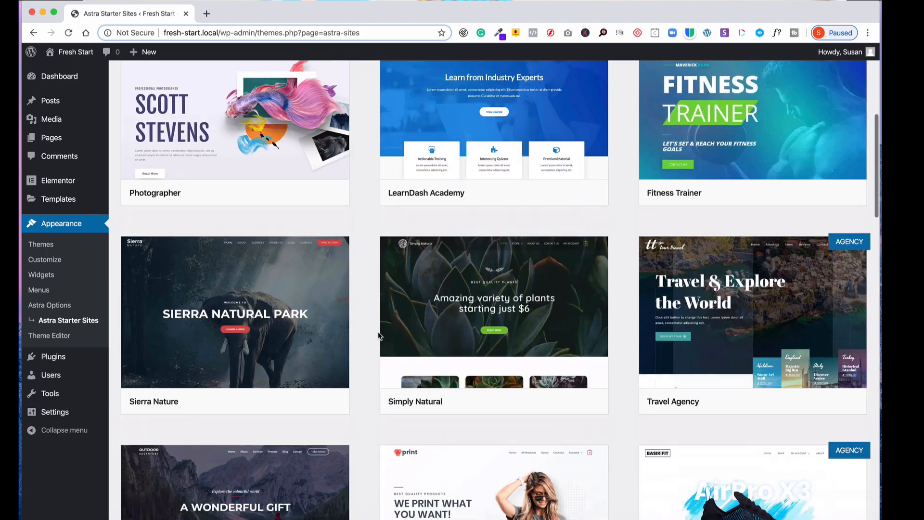
pyautogui.scroll(-8, 379, 335)
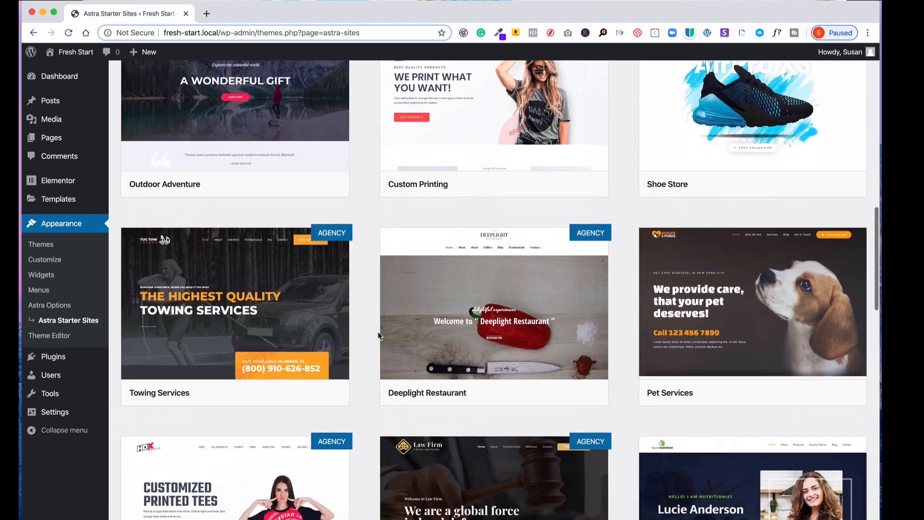
pyautogui.scroll(-9, 378, 336)
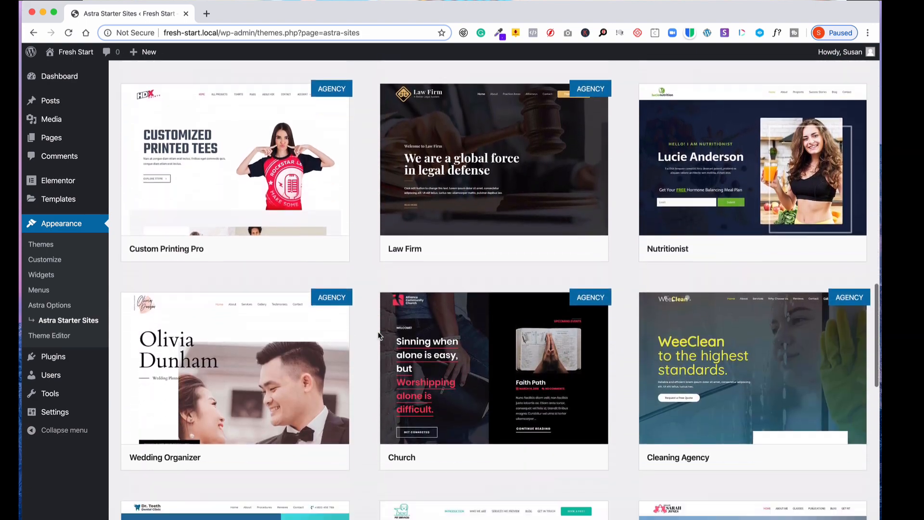
pyautogui.scroll(-7, 379, 336)
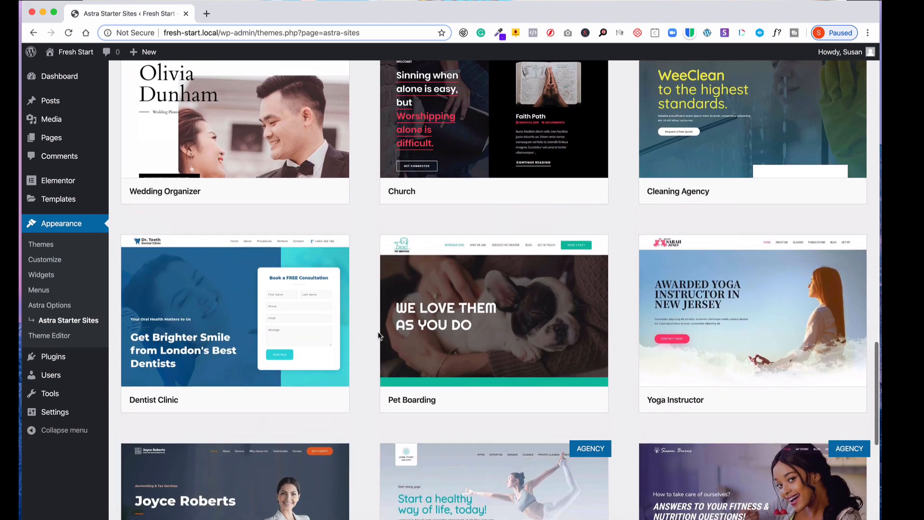
pyautogui.scroll(-6, 379, 335)
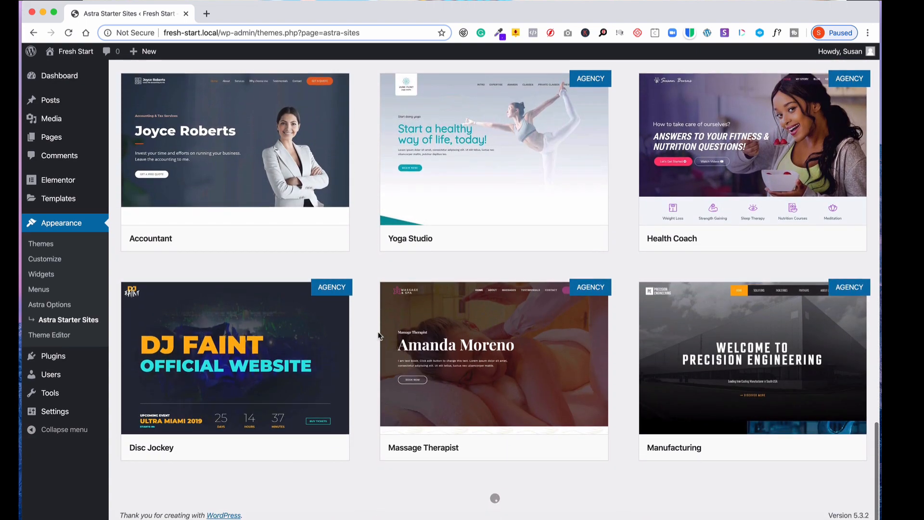
pyautogui.scroll(20, 379, 335)
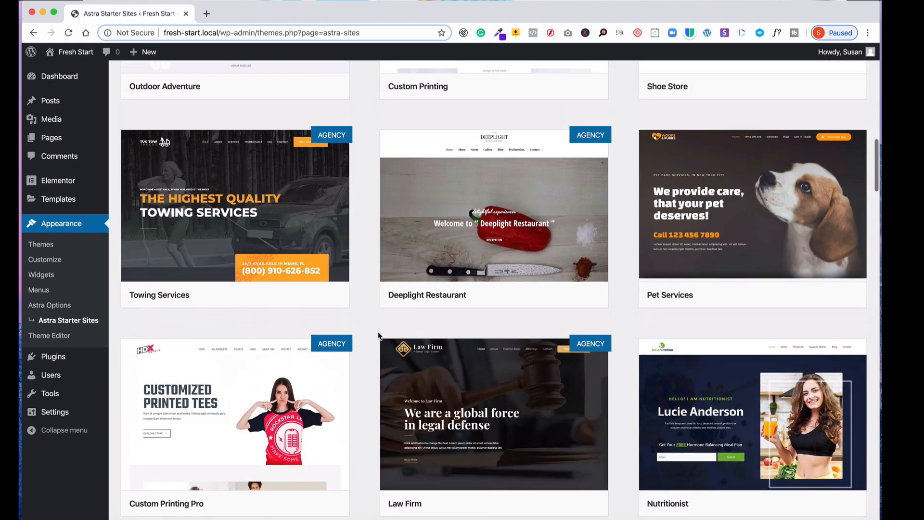
pyautogui.scroll(4, 378, 335)
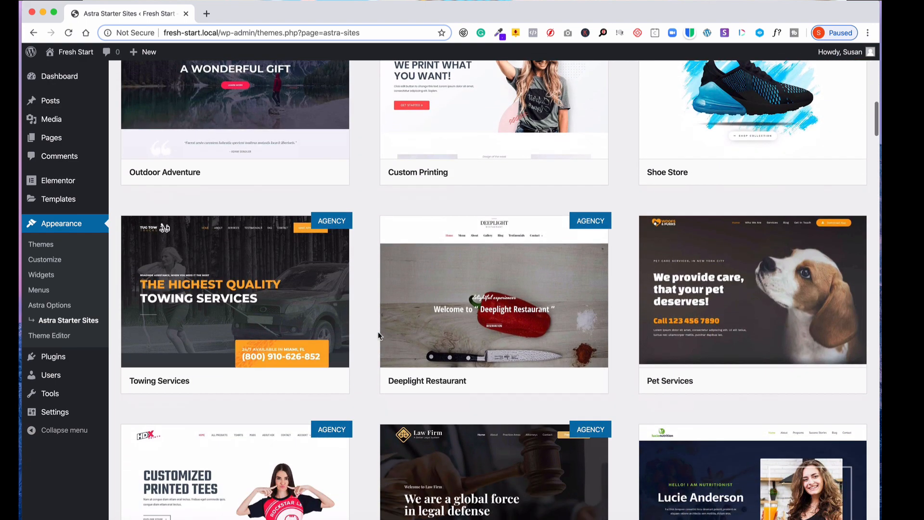
pyautogui.scroll(1, 378, 336)
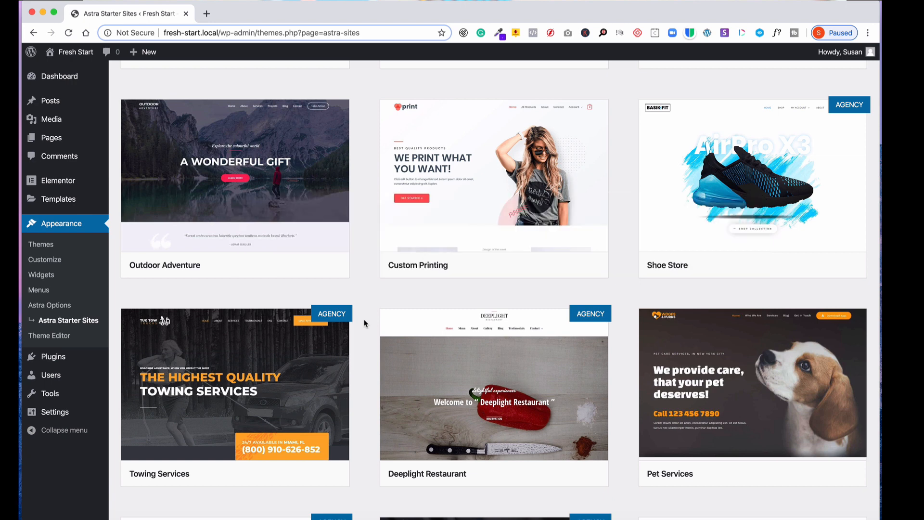
pyautogui.scroll(-5, 364, 323)
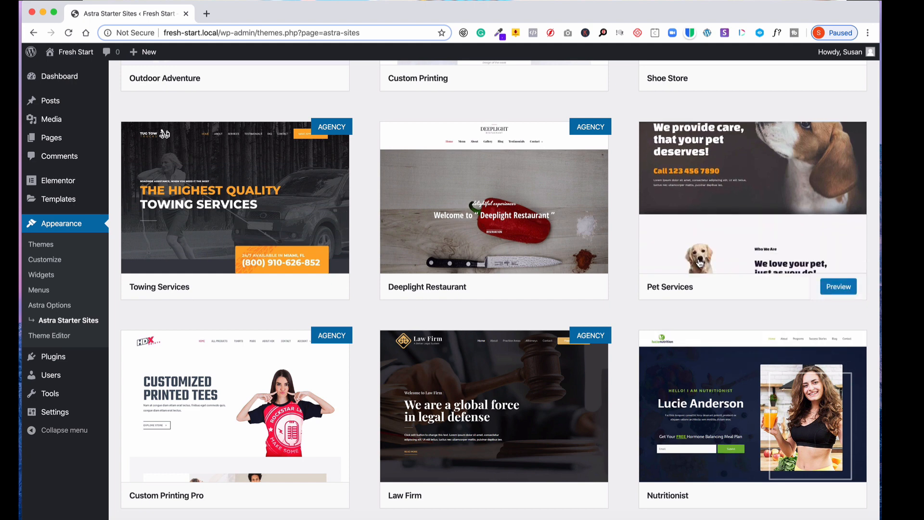
pyautogui.scroll(4, 374, 248)
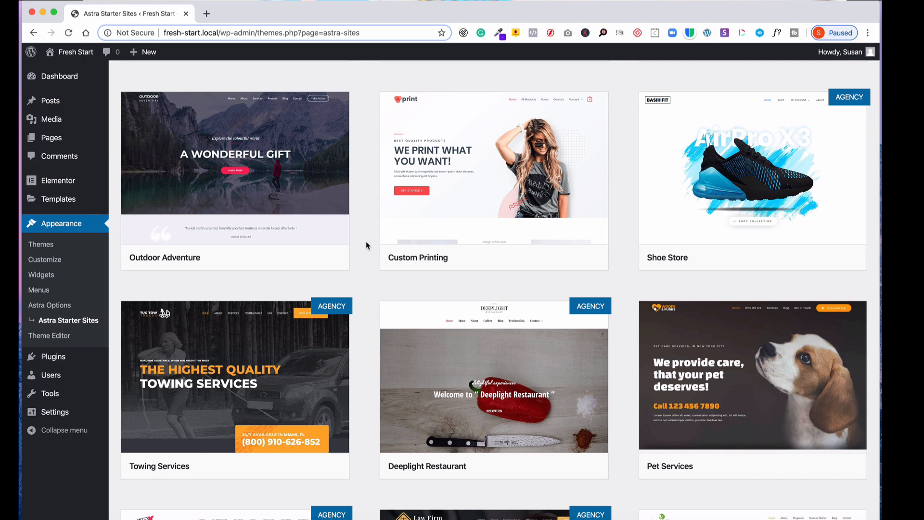
# Step: Preview the Pet Services template and import it as a complete site with the default import options
pyautogui.moveTo(794, 337)
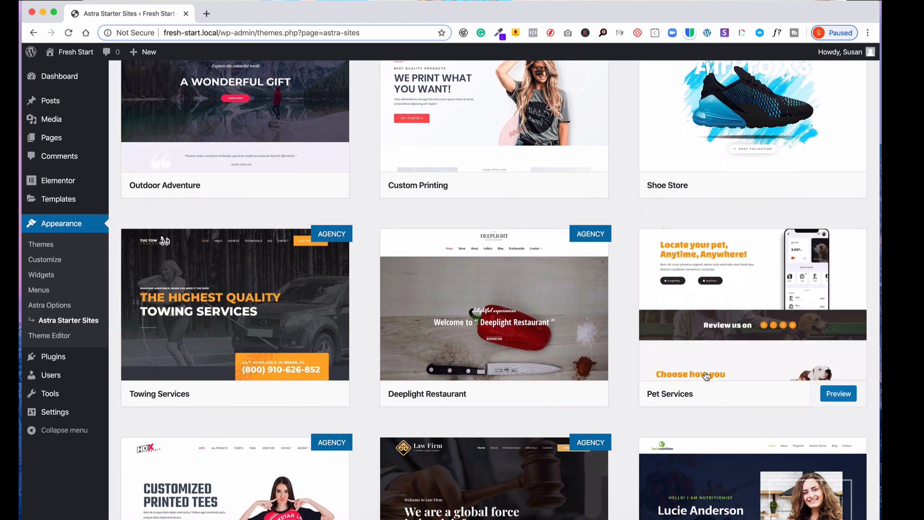
pyautogui.click(738, 286)
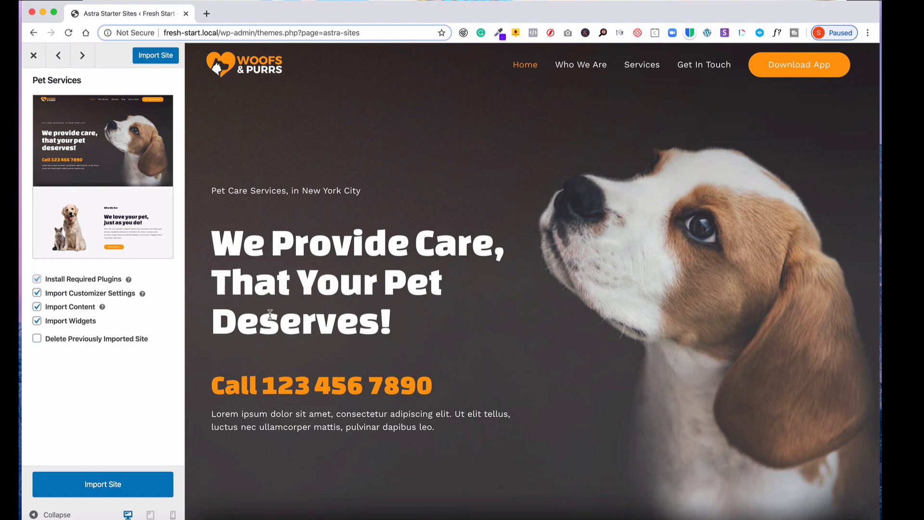
pyautogui.scroll(-1, 263, 315)
pyautogui.scroll(1, 264, 315)
pyautogui.click(153, 56)
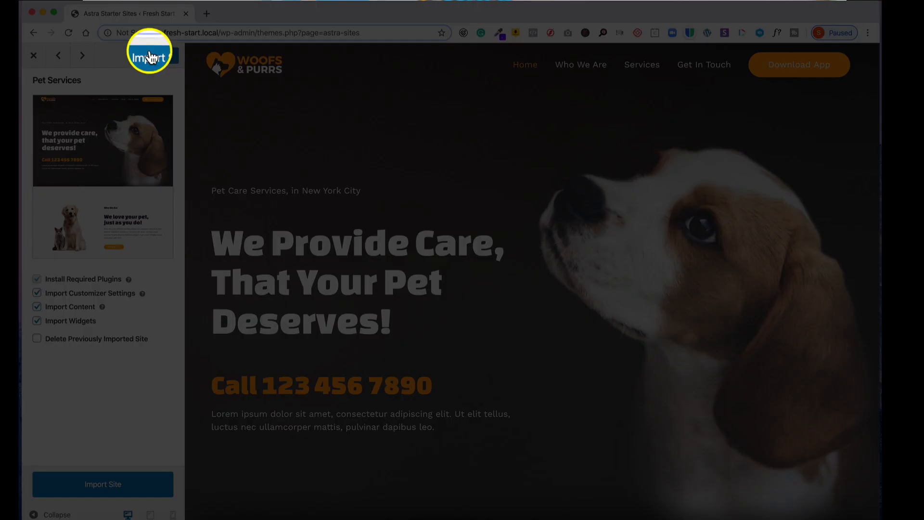
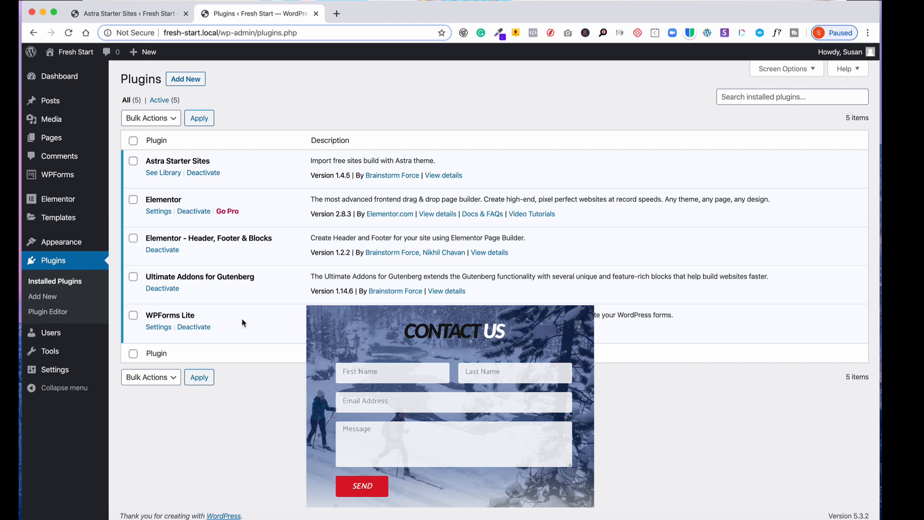
# Step: Search the plugin directory for "Akismet", install and activate Akismet Anti-Spam, and open its manual API key entry
pyautogui.click(186, 78)
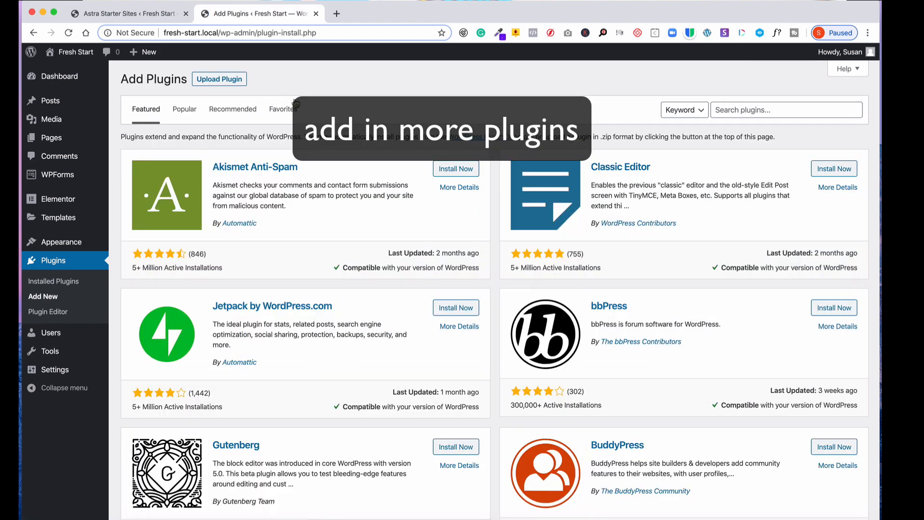
pyautogui.click(755, 110)
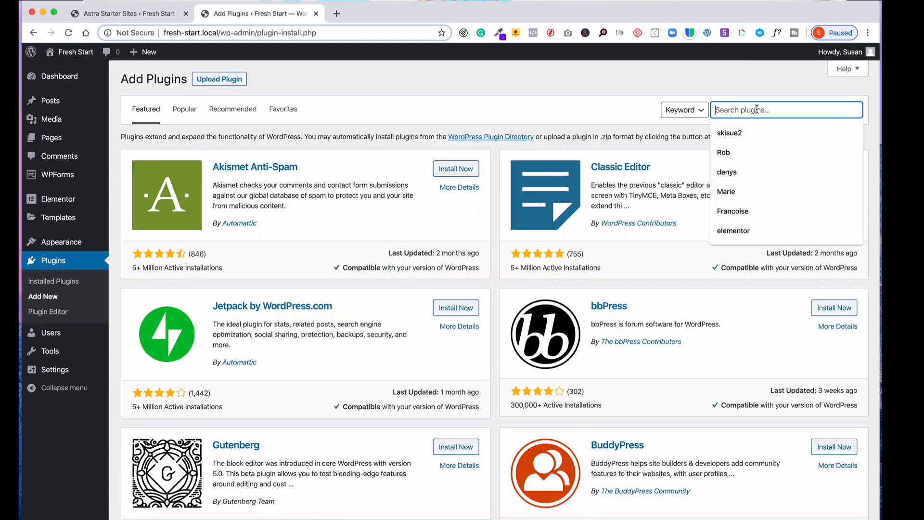
pyautogui.write('Akismet')
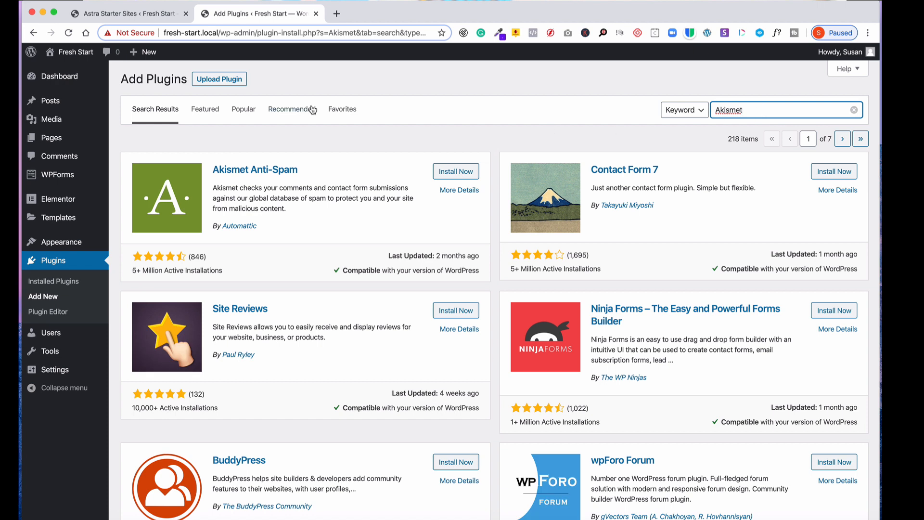
pyautogui.click(453, 174)
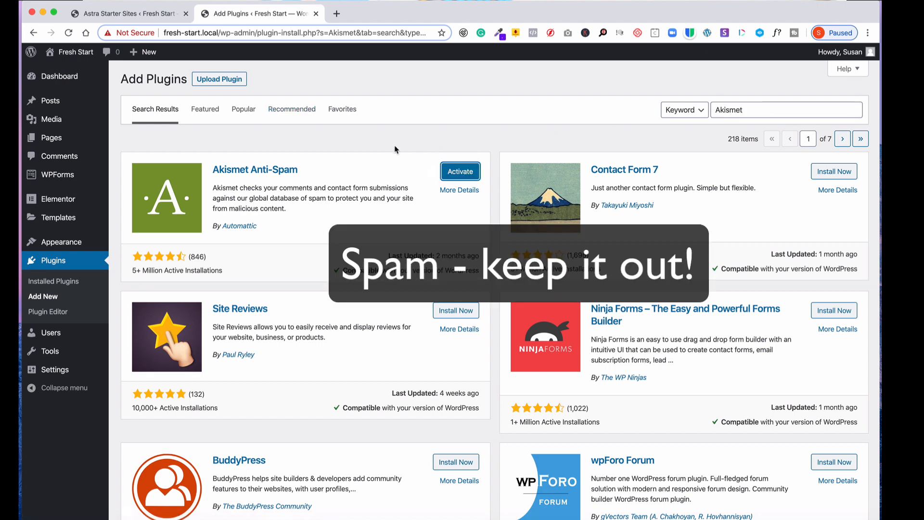
pyautogui.click(447, 173)
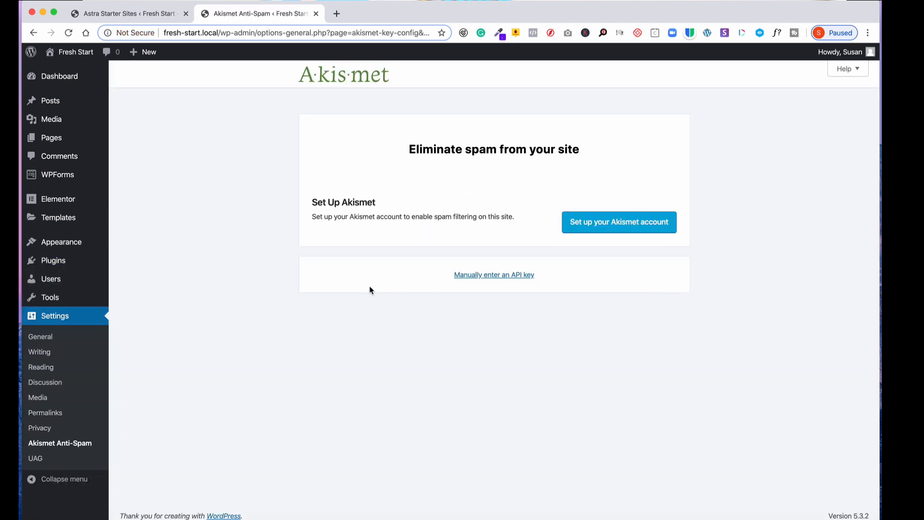
pyautogui.click(477, 278)
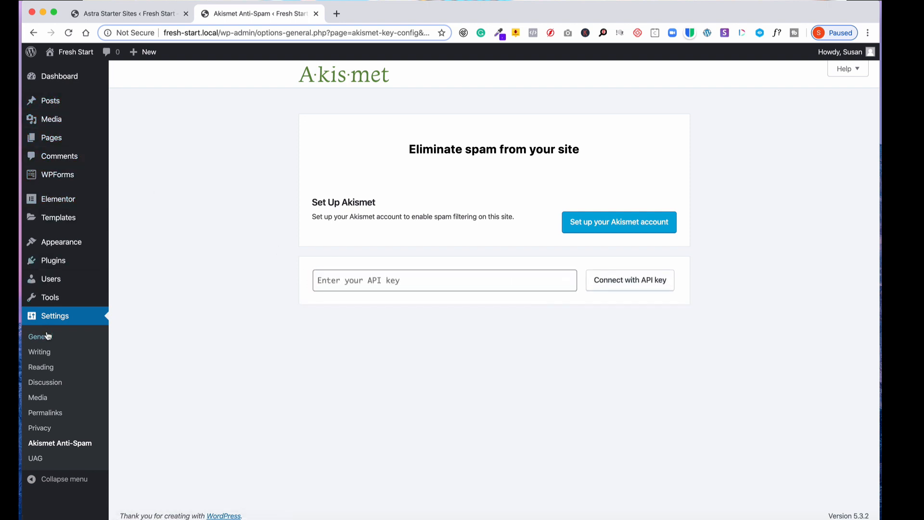
# Step: Search the plugin directory for "Central", install and activate Central Color Palette, and review the installed plugins
pyautogui.click(54, 263)
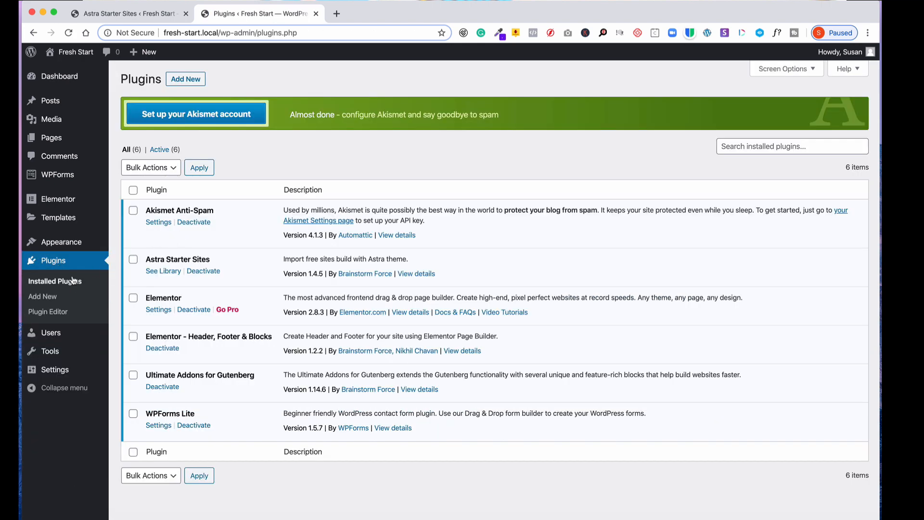
pyautogui.click(194, 79)
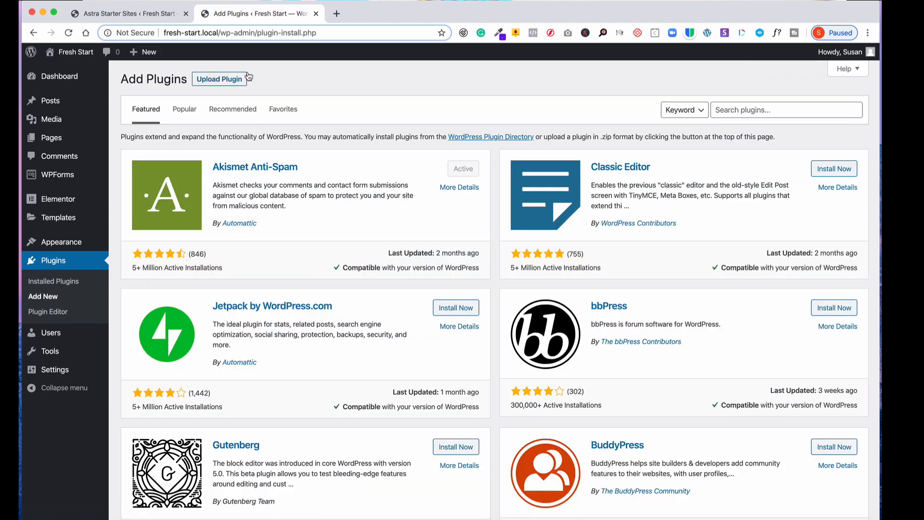
pyautogui.click(720, 110)
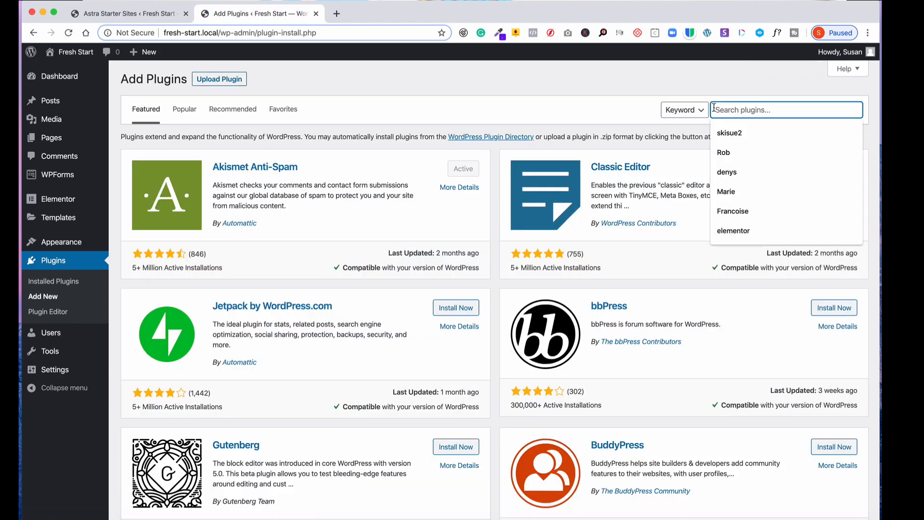
pyautogui.write('Cent')
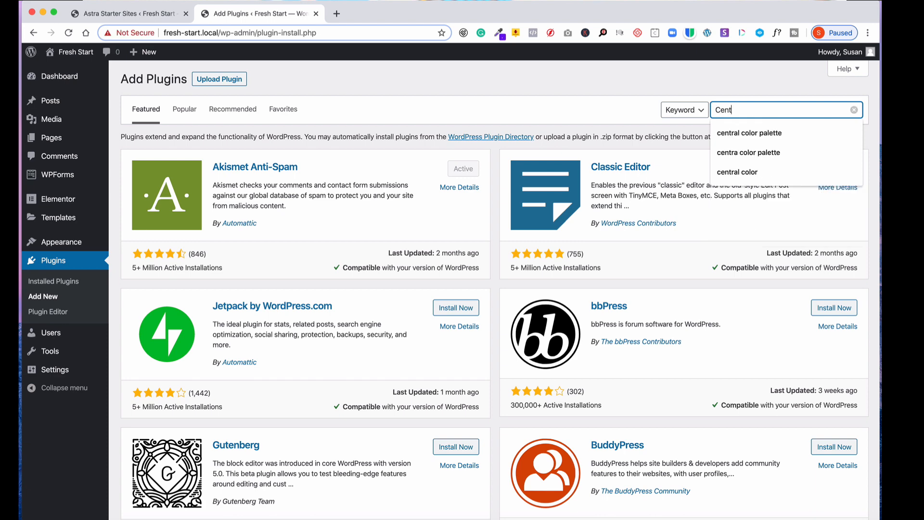
pyautogui.write('ral')
pyautogui.press('Return')
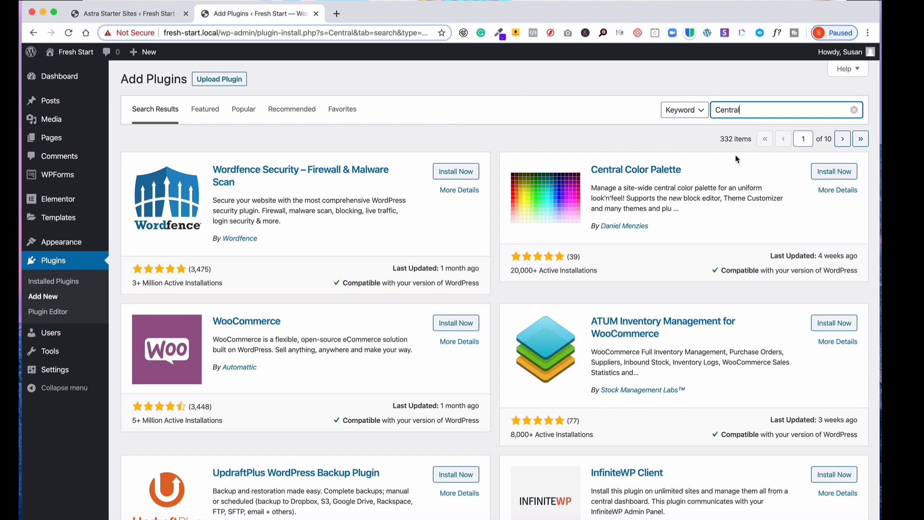
pyautogui.click(841, 172)
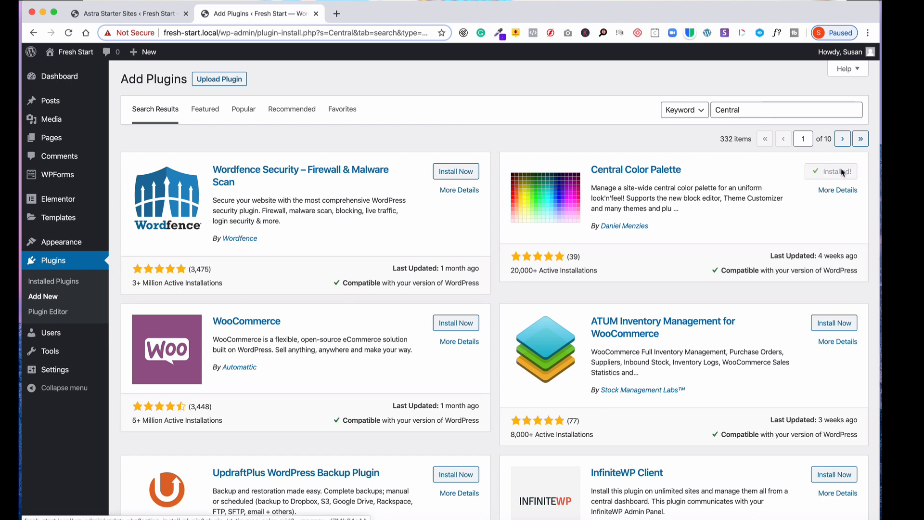
pyautogui.click(844, 174)
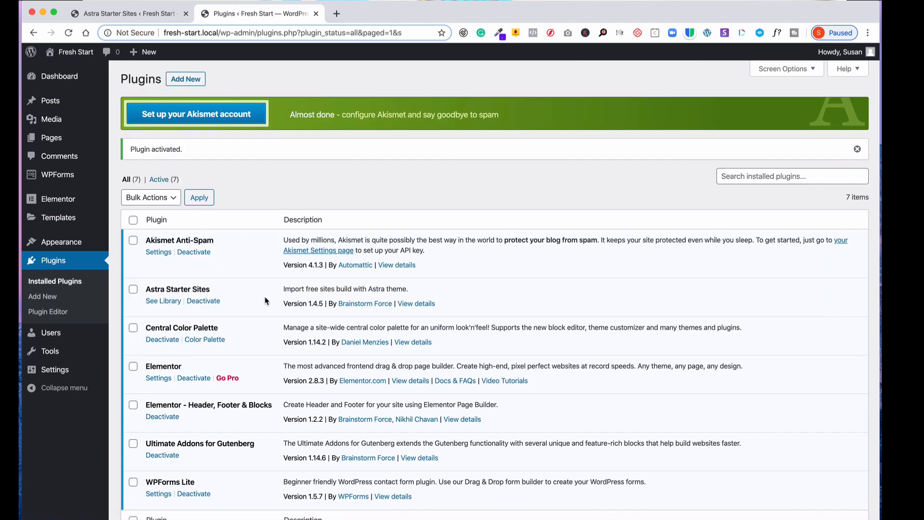
pyautogui.scroll(-3, 235, 321)
pyautogui.scroll(3, 236, 321)
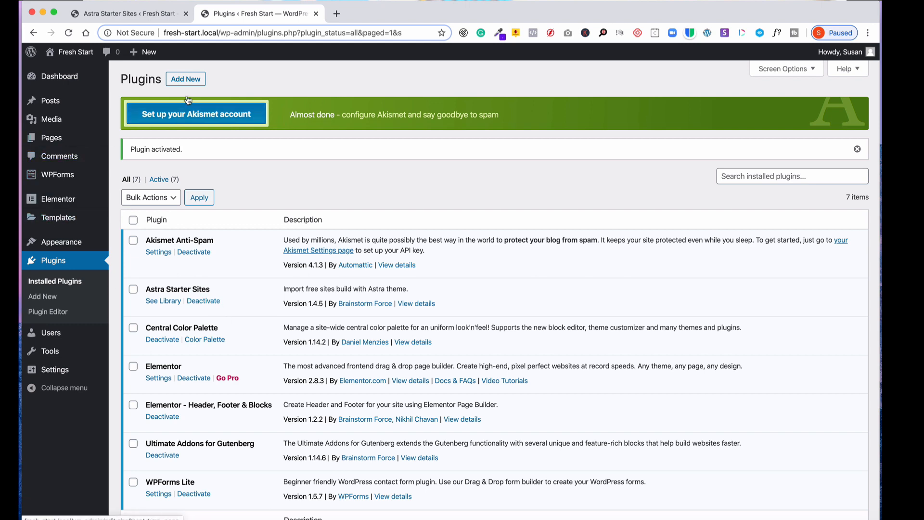
# Step: Start adding another plugin and search the directory for "wprollback"
pyautogui.click(186, 79)
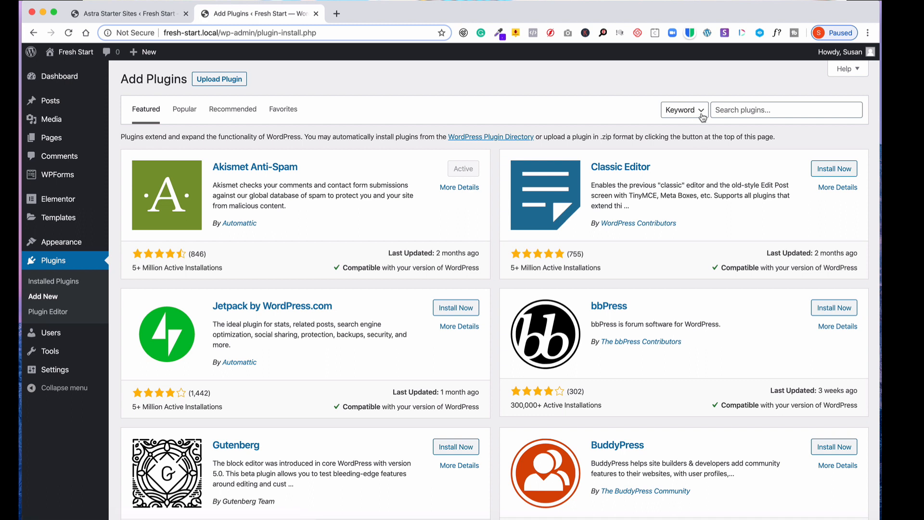
pyautogui.click(730, 105)
pyautogui.write('wprollback')
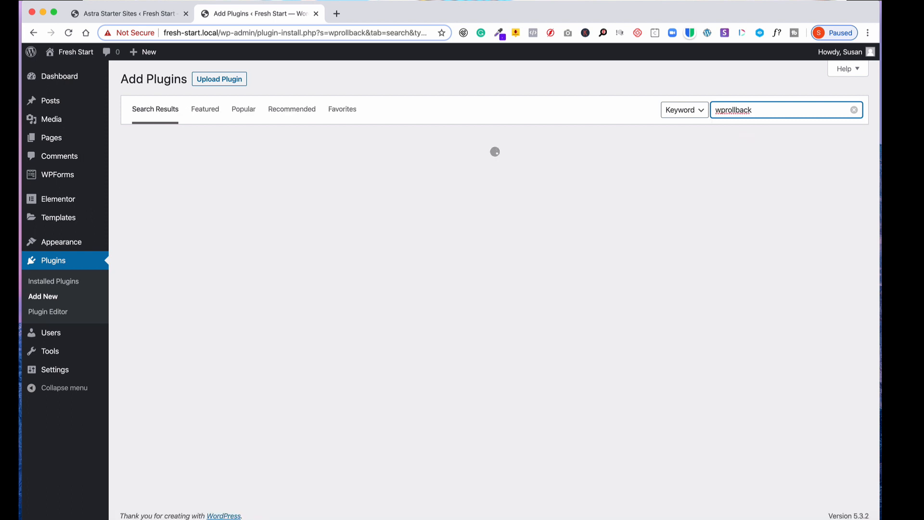
# Step: Change the plugin search term to "wp rollback"
pyautogui.click(789, 102)
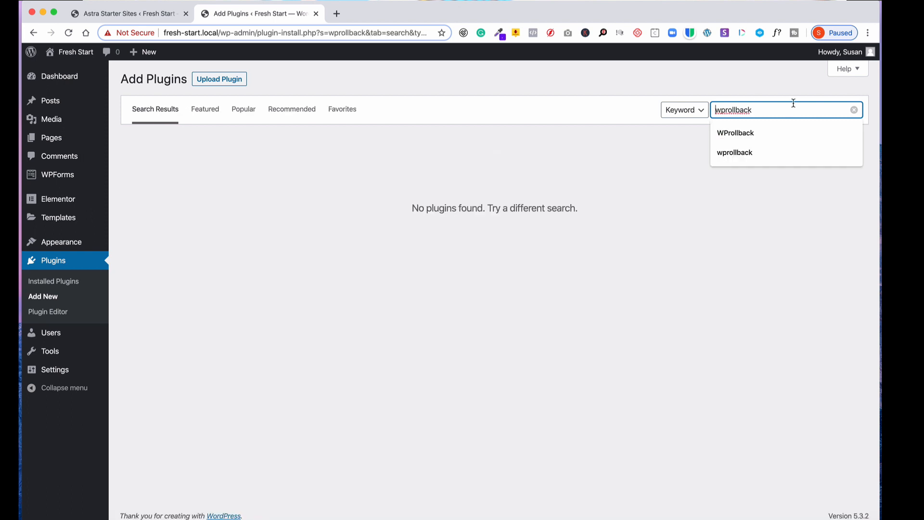
pyautogui.moveTo(792, 105); pyautogui.dragTo(662, 97)
pyautogui.write('wp ro')
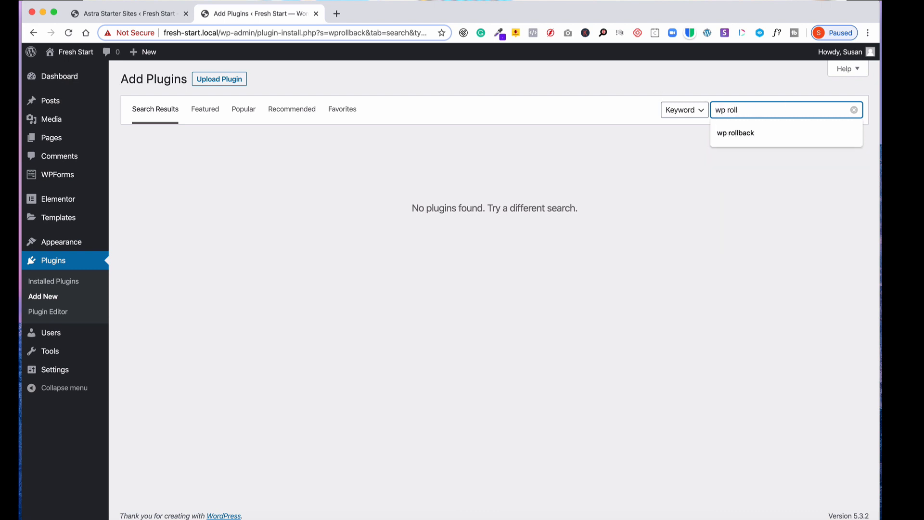
pyautogui.write('ll')
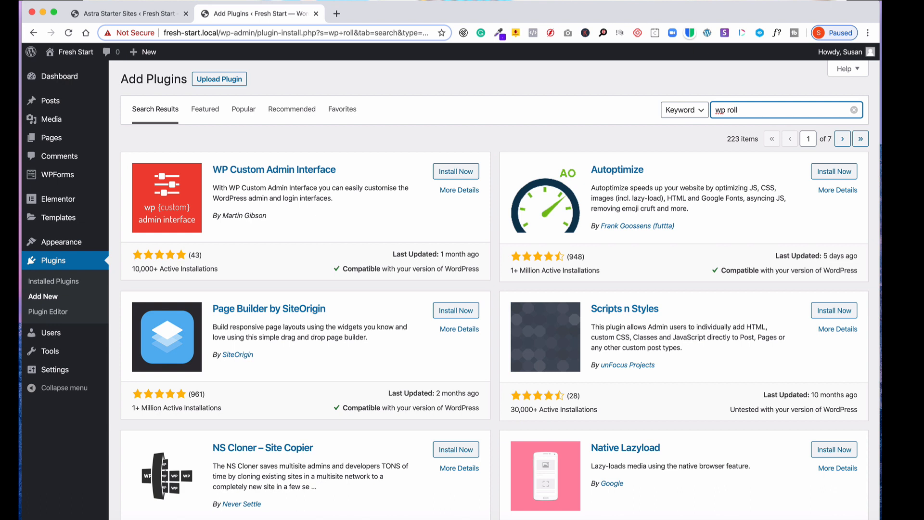
pyautogui.write('back')
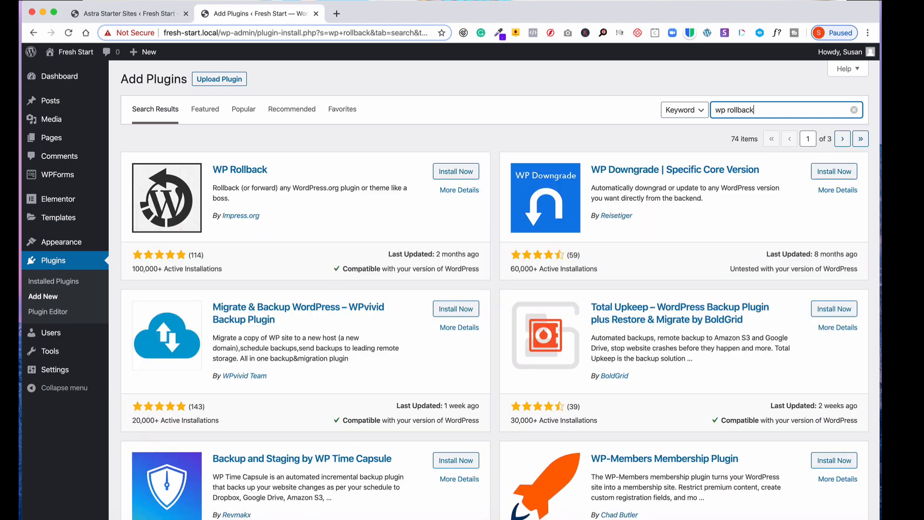
# Step: Install and activate the WP Rollback plugin, and look through the installed plugins list
pyautogui.click(465, 173)
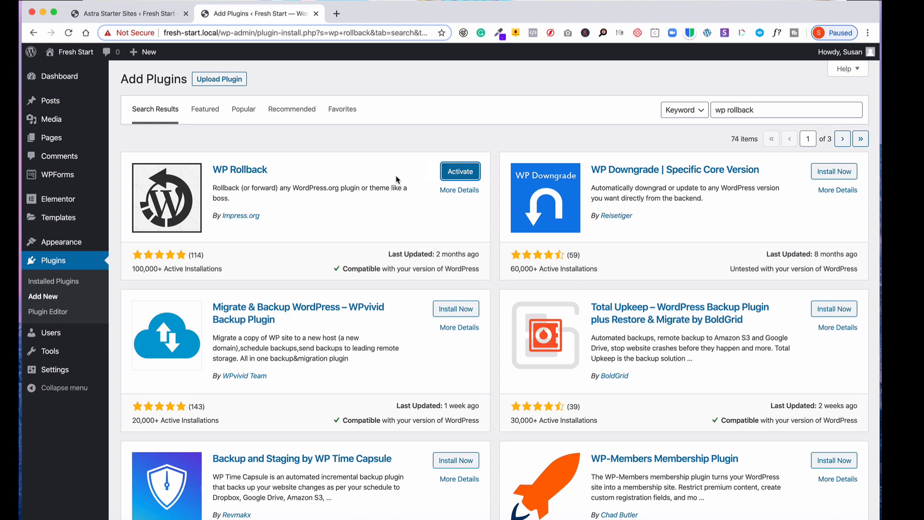
pyautogui.click(451, 172)
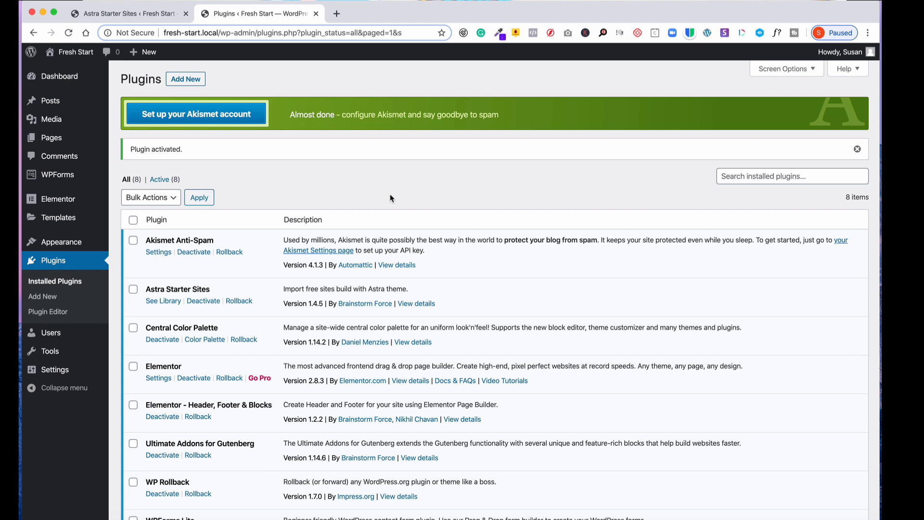
pyautogui.scroll(-2, 392, 198)
pyautogui.scroll(-1, 392, 199)
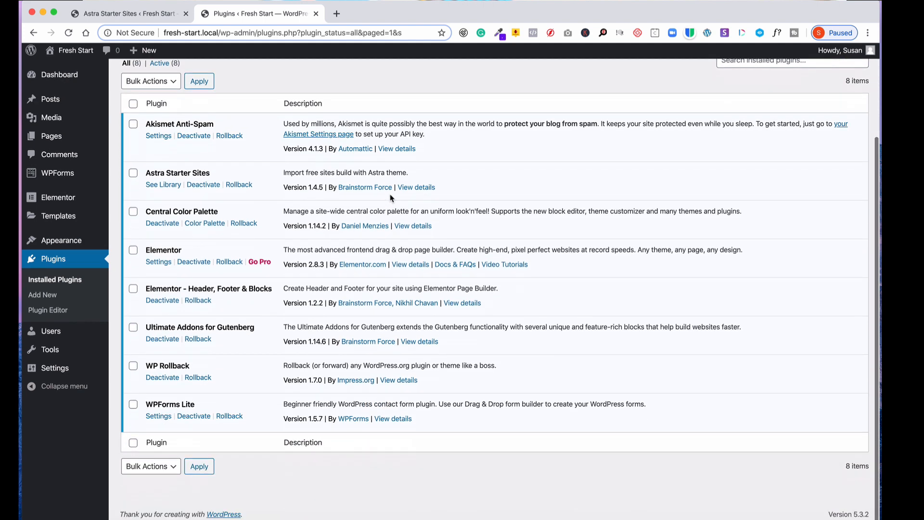
pyautogui.scroll(3, 392, 198)
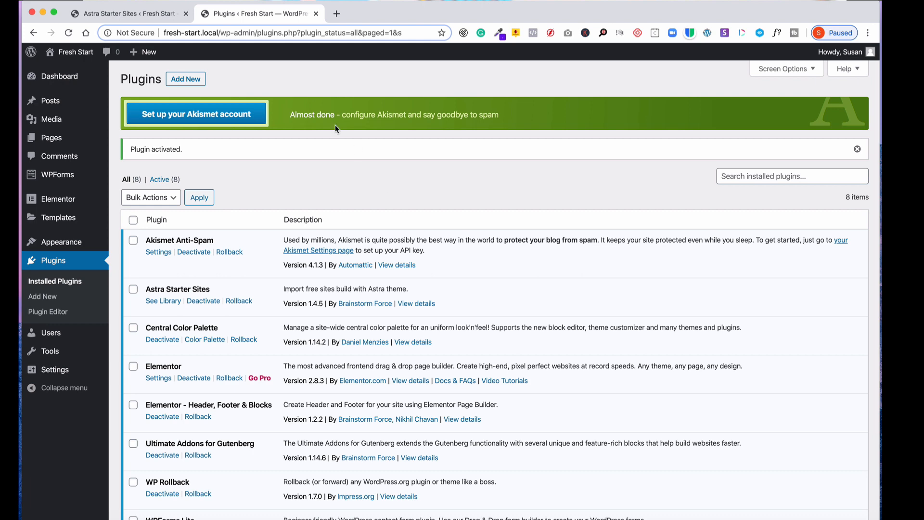
# Step: Search the plugin directory for "classic editor", and install and activate the Classic Editor plugin by WordPress Contributors
pyautogui.click(195, 81)
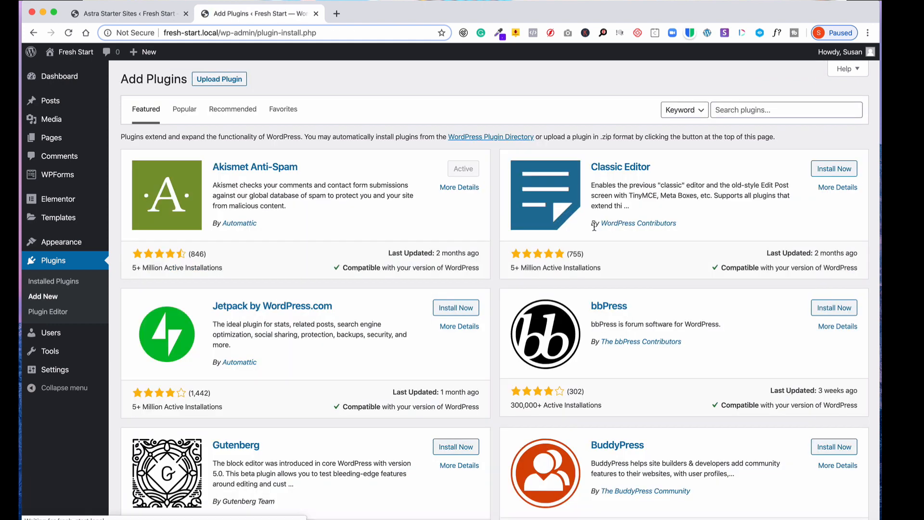
pyautogui.click(740, 114)
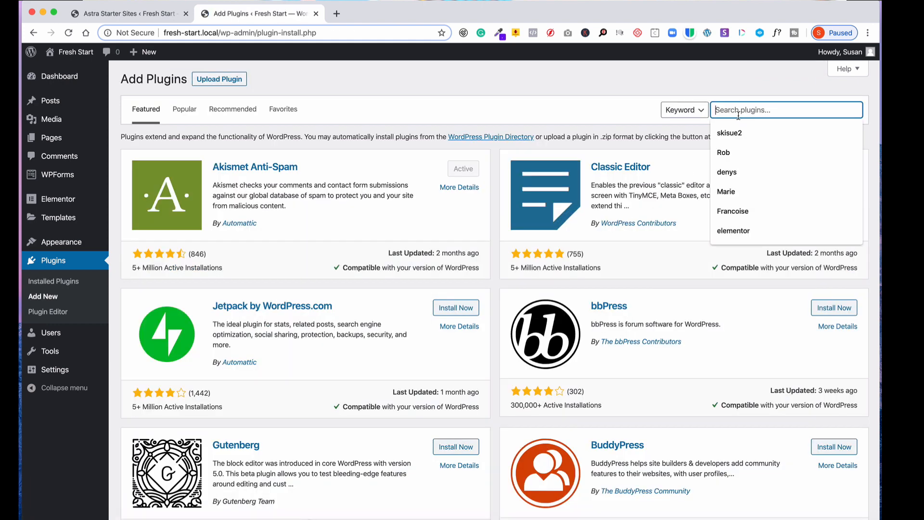
pyautogui.write('classi')
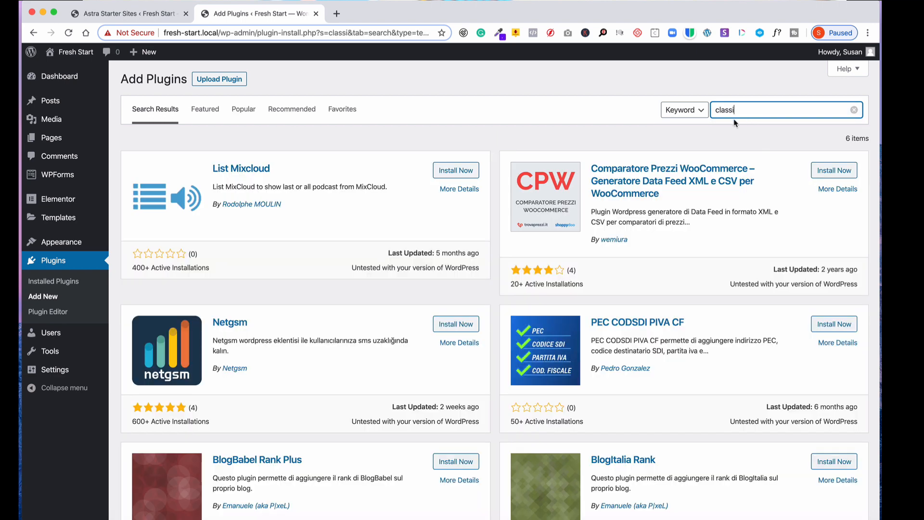
pyautogui.write('c editor')
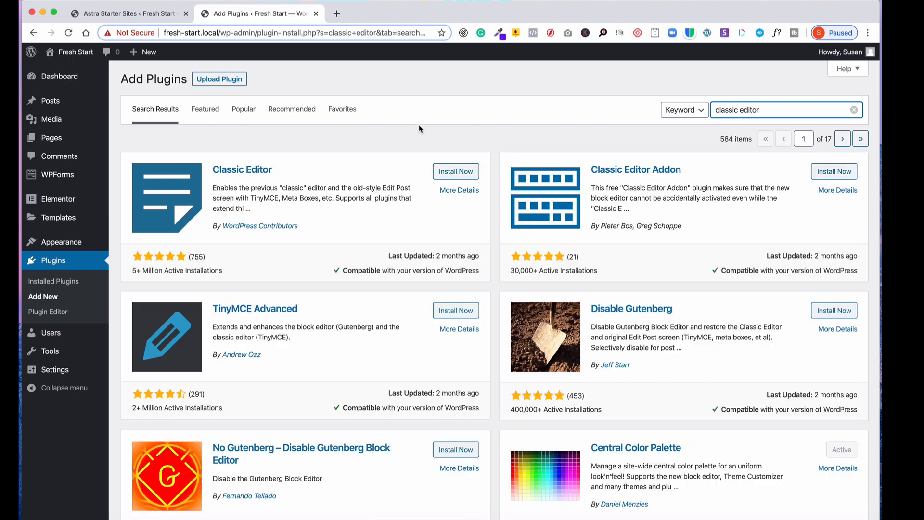
pyautogui.click(453, 172)
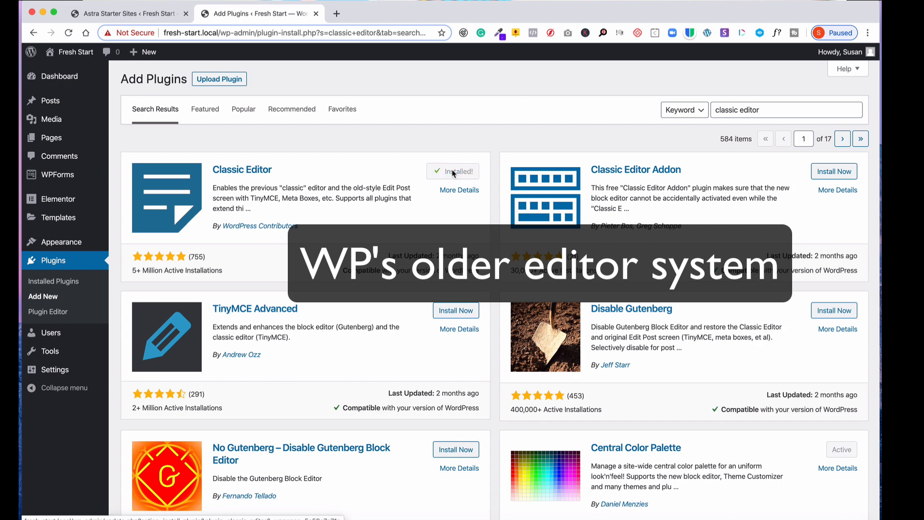
pyautogui.click(458, 173)
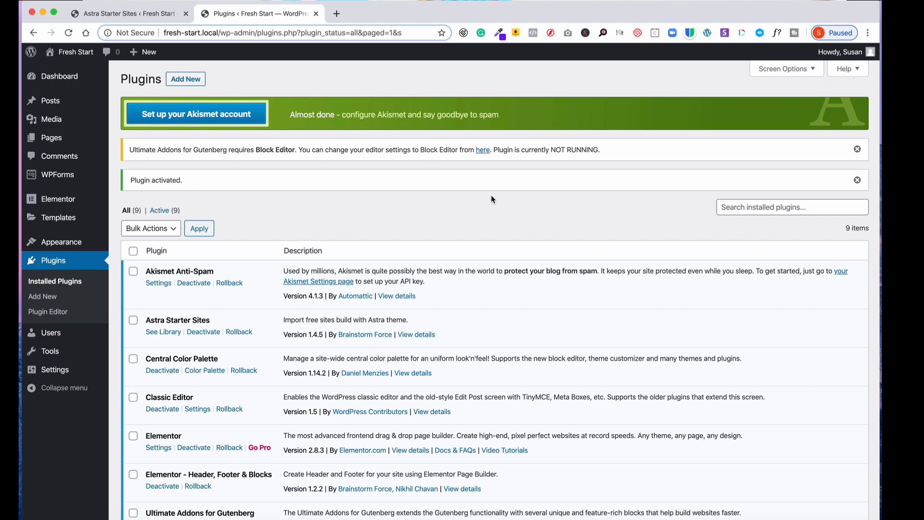
# Step: Deactivate the Ultimate Addons for Gutenberg plugin
pyautogui.scroll(-3, 345, 215)
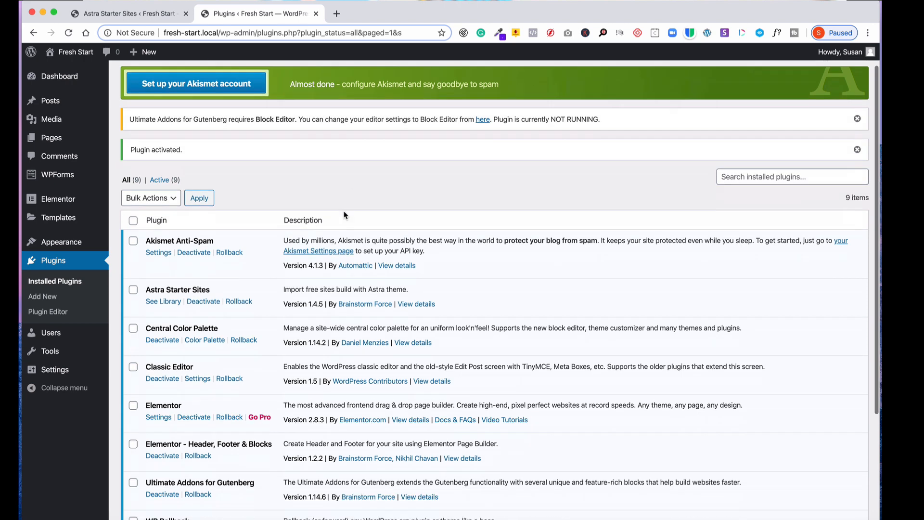
pyautogui.scroll(-1, 345, 215)
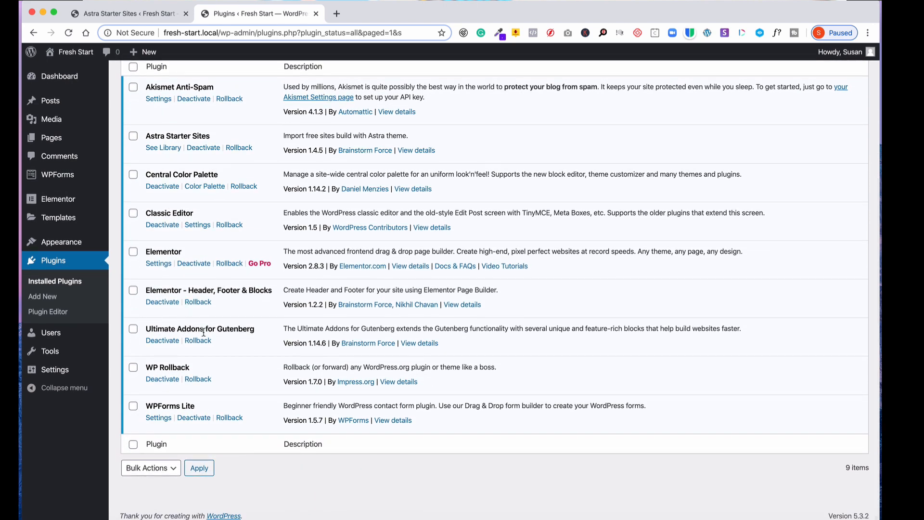
pyautogui.click(160, 342)
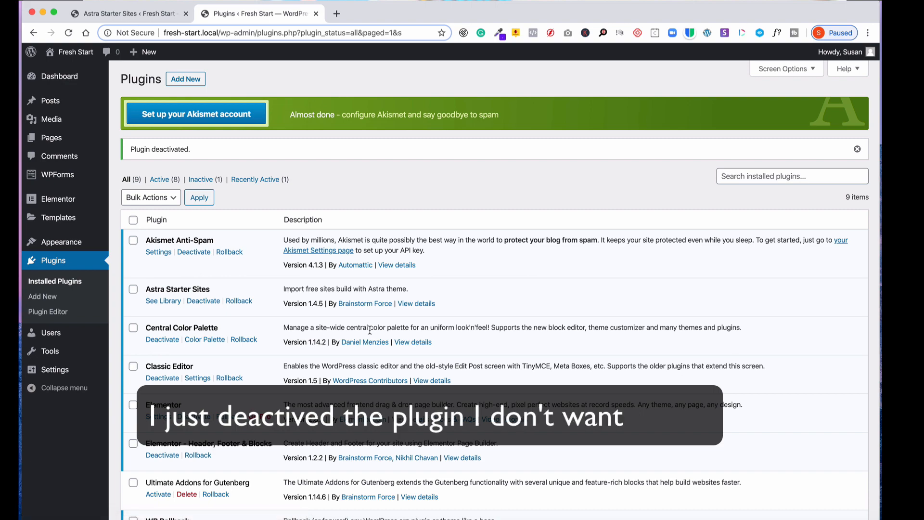
# Step: Open the Classic Editor plugin's settings and save them with Classic Editor as default and editor switching set to No
pyautogui.scroll(-2, 367, 331)
pyautogui.scroll(-1, 367, 330)
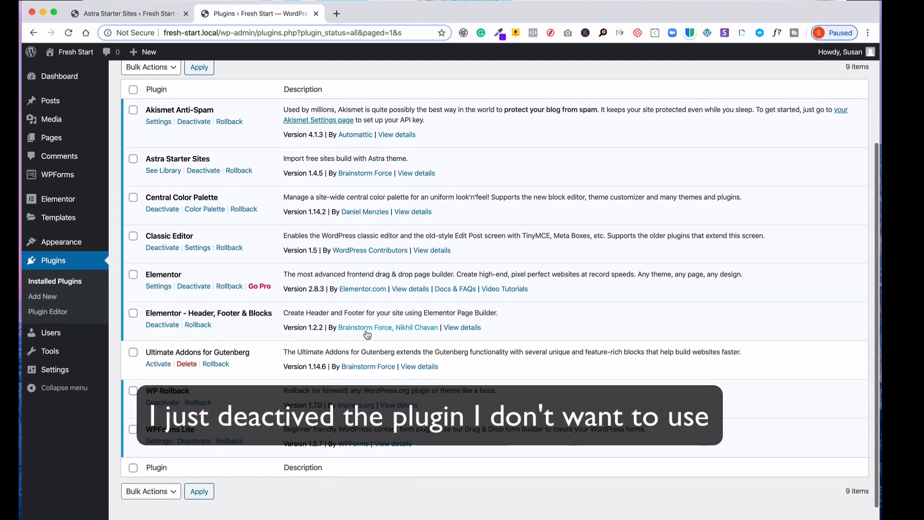
pyautogui.click(202, 249)
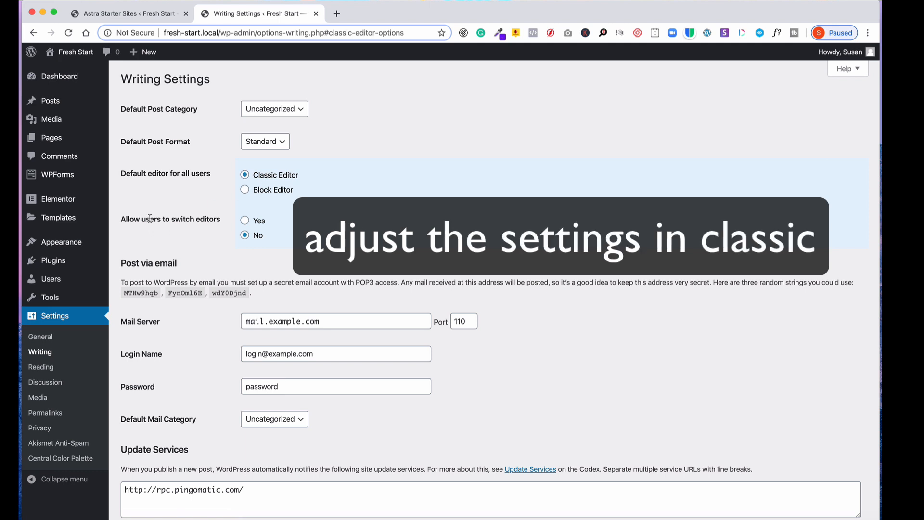
pyautogui.scroll(-3, 214, 345)
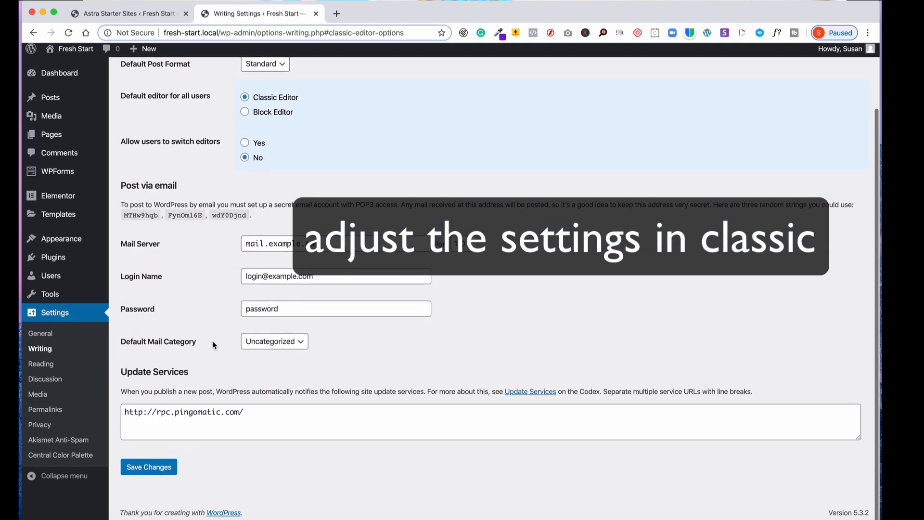
pyautogui.click(143, 475)
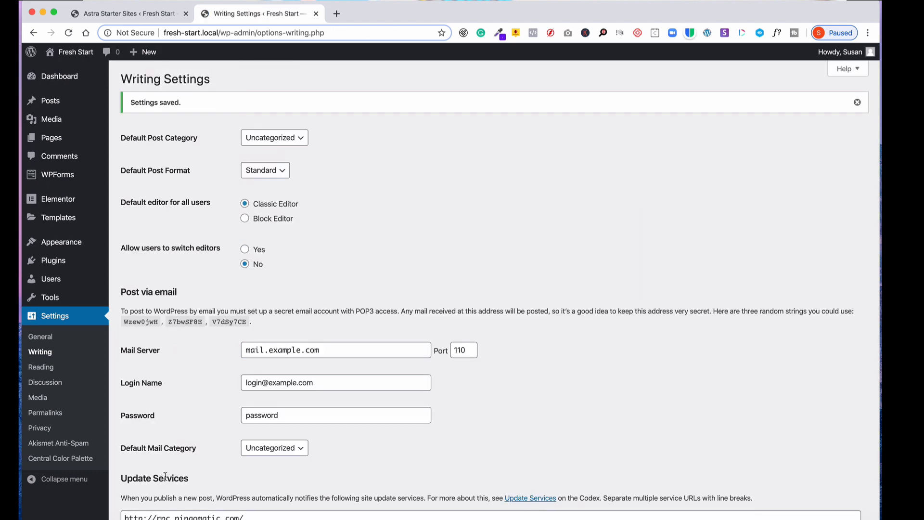
# Step: Open the post "Quisque laoreet sed imperdiet mets suscipit!" for editing and look through its content and settings
pyautogui.moveTo(47, 86)
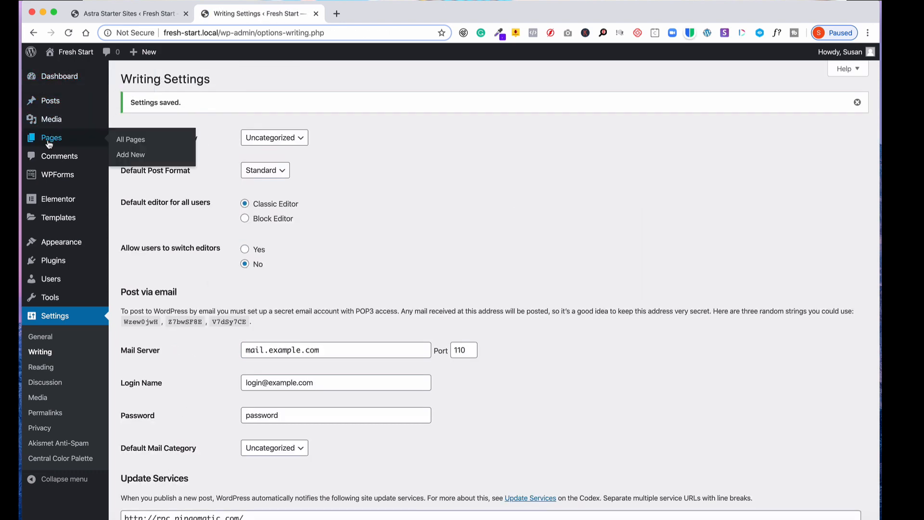
pyautogui.click(57, 101)
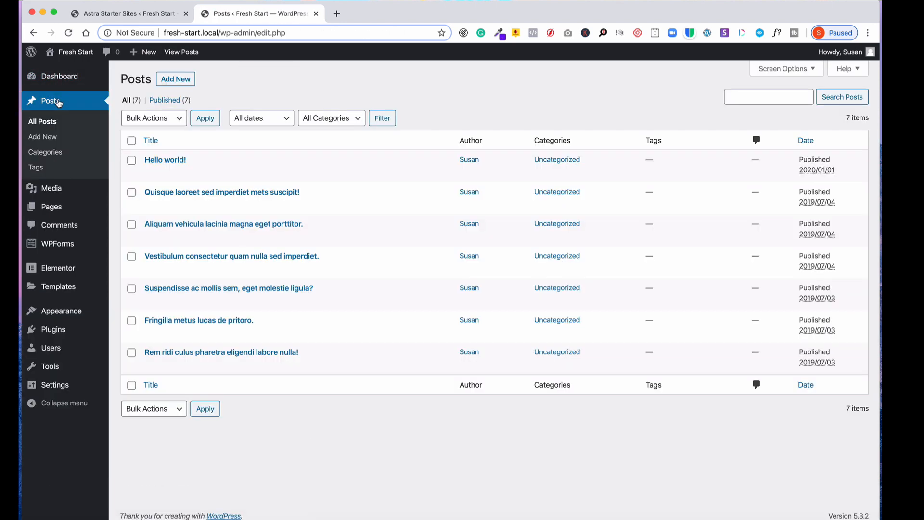
pyautogui.moveTo(244, 173)
pyautogui.moveTo(190, 203)
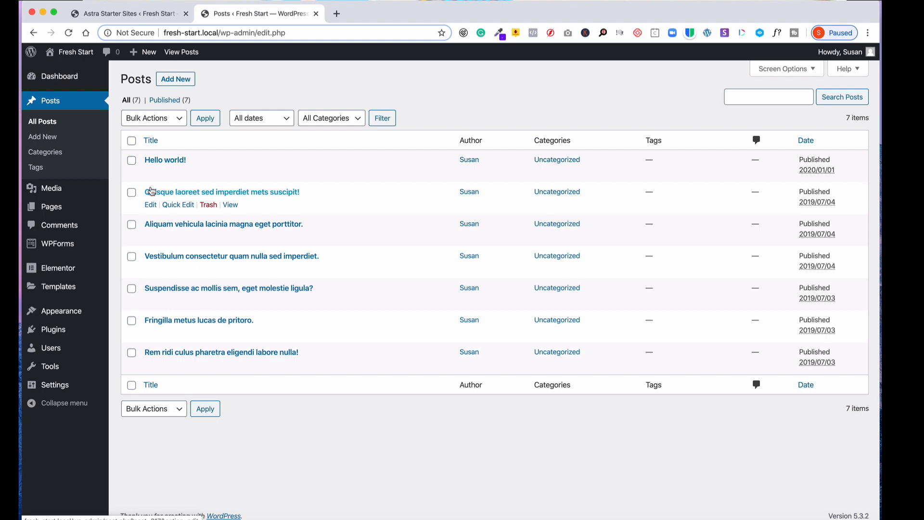
pyautogui.click(193, 193)
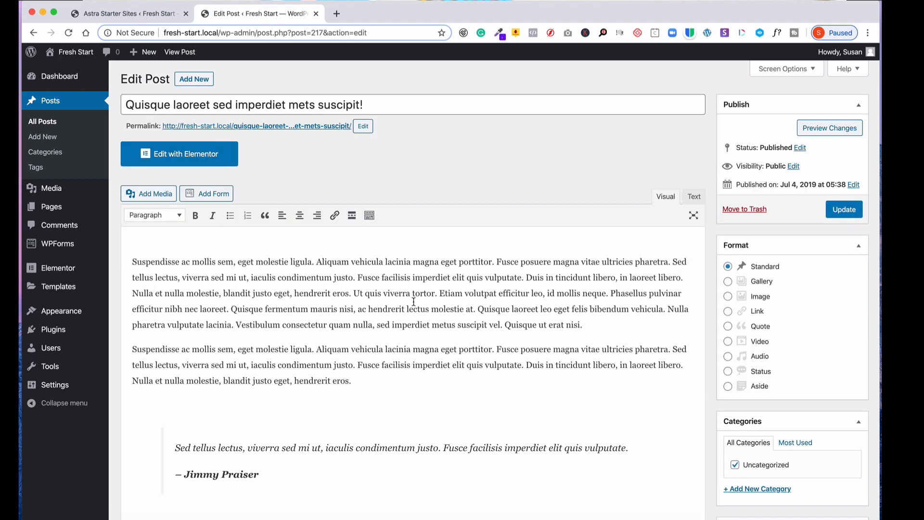
pyautogui.scroll(-10, 413, 302)
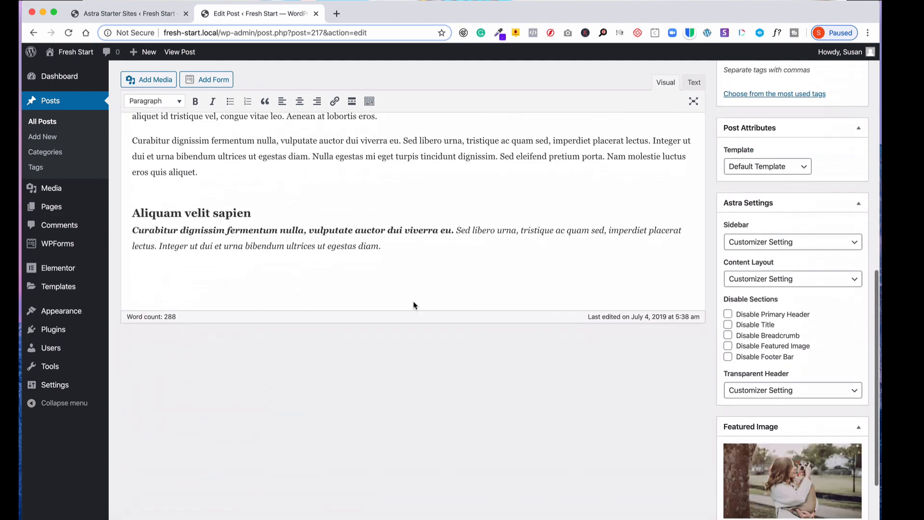
pyautogui.scroll(15, 413, 303)
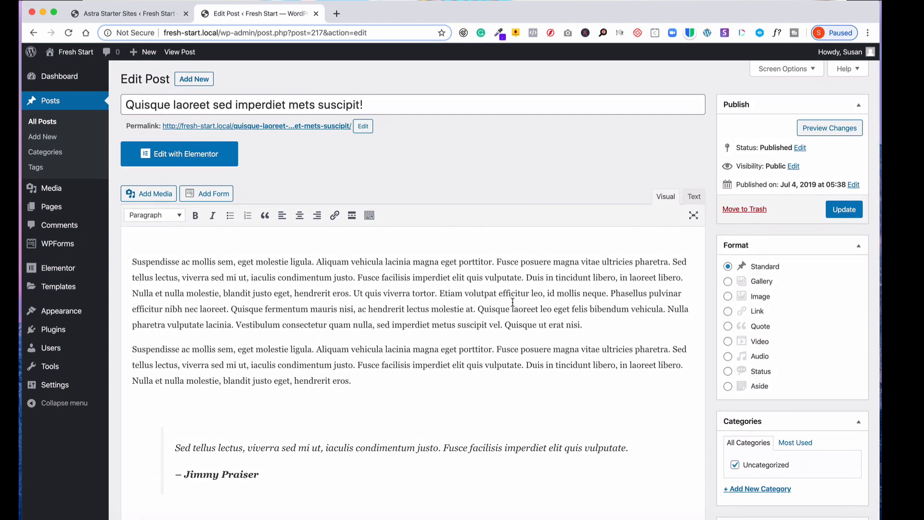
# Step: In the post's first paragraph, make "Suspendisse" bold and "Quisque fermentum" italic
pyautogui.scroll(-3, 512, 302)
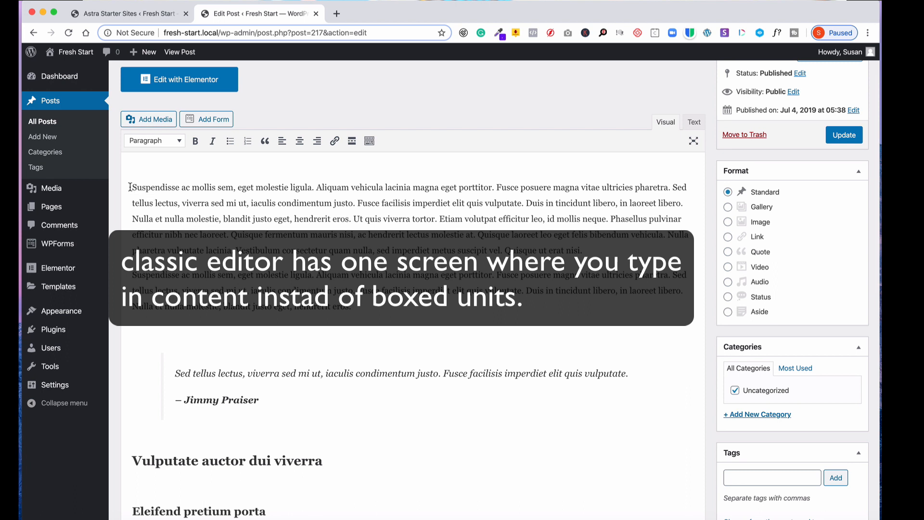
pyautogui.moveTo(130, 187); pyautogui.dragTo(189, 186)
pyautogui.click(195, 141)
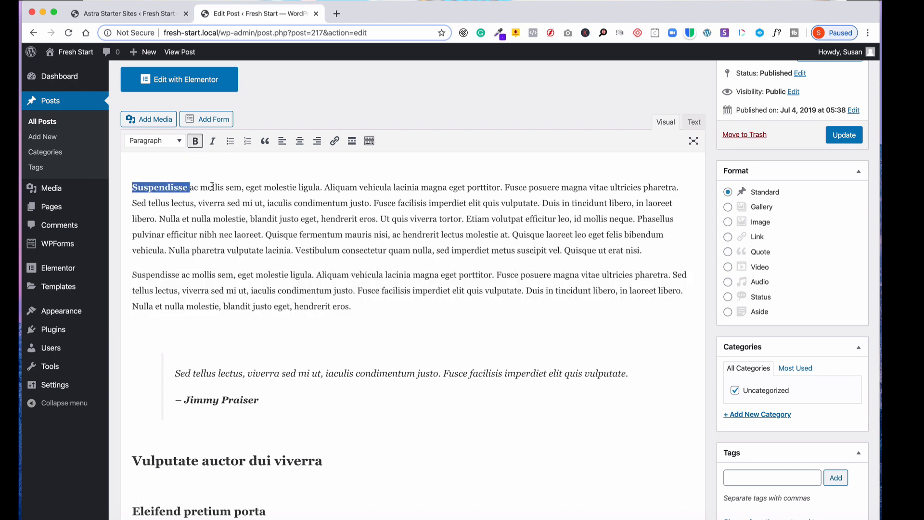
pyautogui.click(241, 229)
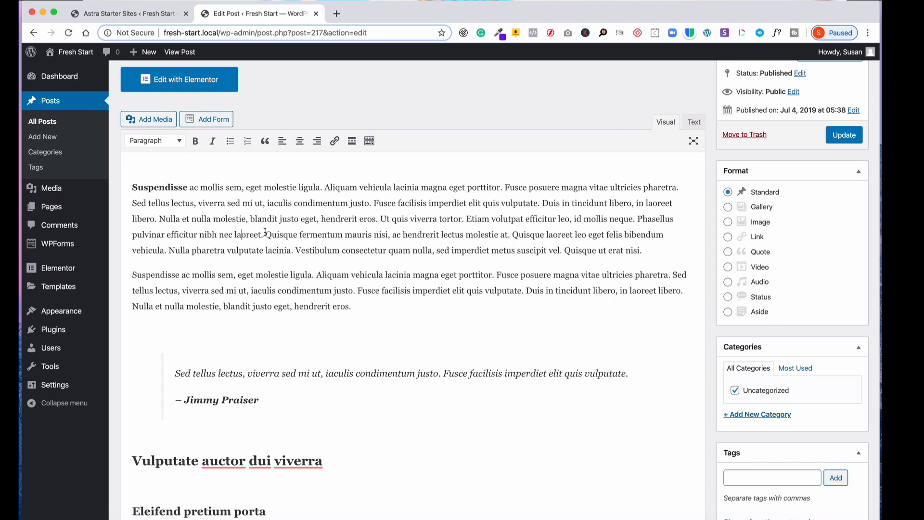
pyautogui.moveTo(265, 233); pyautogui.dragTo(335, 236)
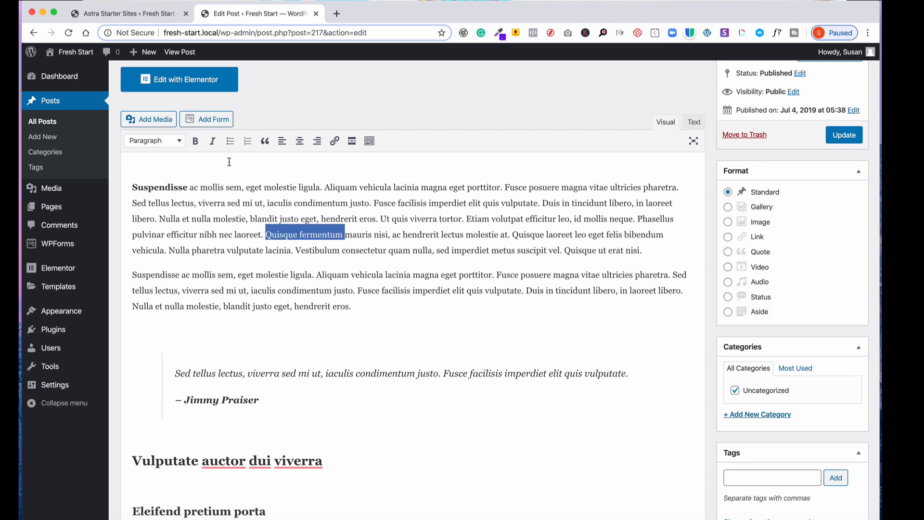
pyautogui.click(212, 141)
pyautogui.click(295, 283)
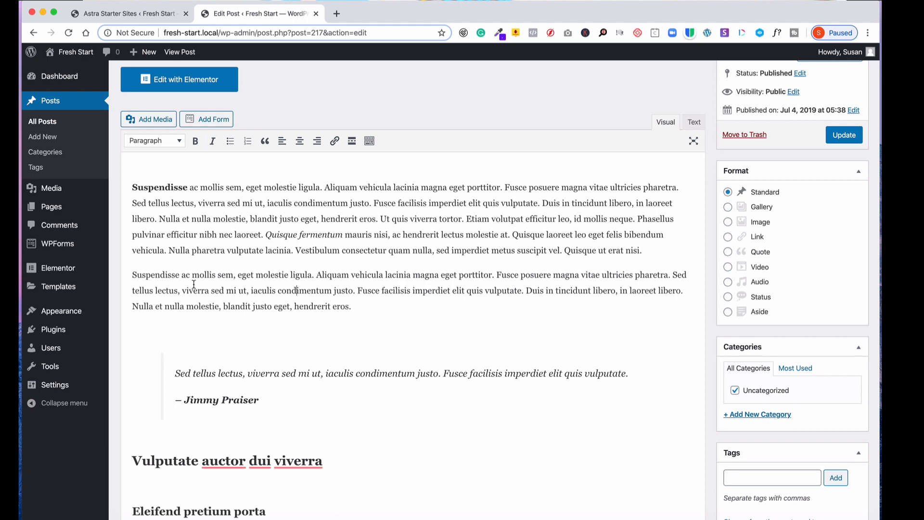
# Step: Check the rest of the post down to its featured image, and update the post
pyautogui.scroll(-5, 194, 284)
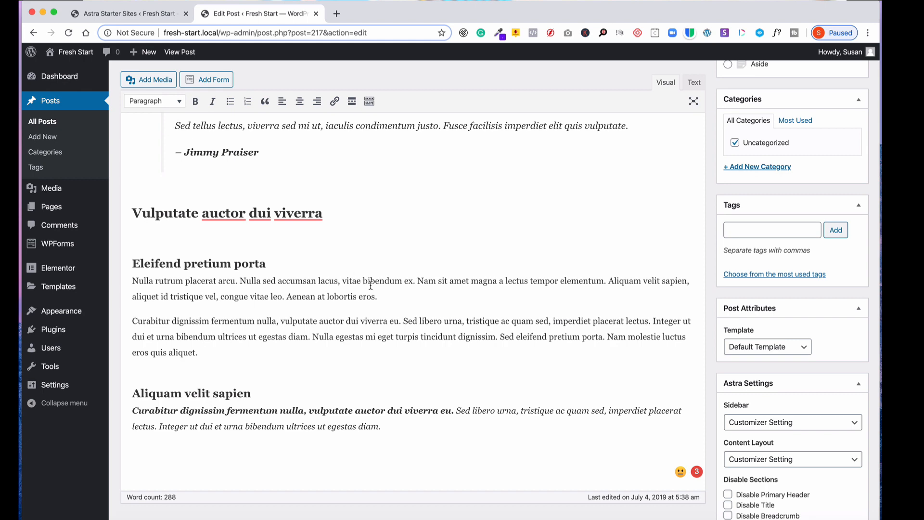
pyautogui.scroll(-5, 373, 286)
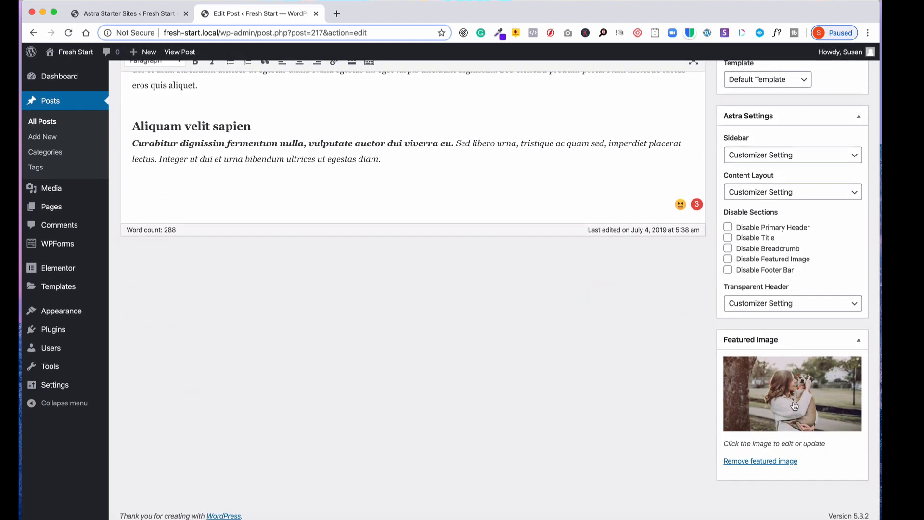
pyautogui.scroll(10, 615, 361)
pyautogui.click(844, 209)
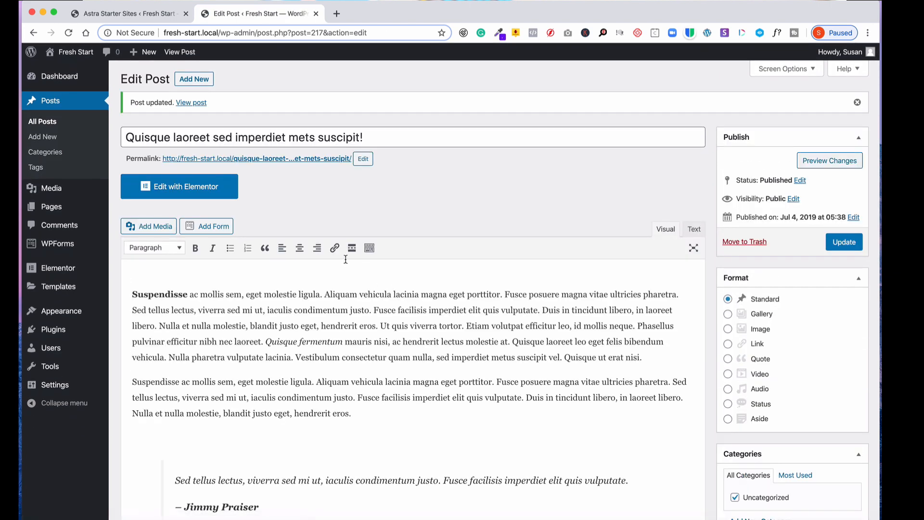
# Step: View the updated post on the live site and look through the whole page
pyautogui.click(192, 104)
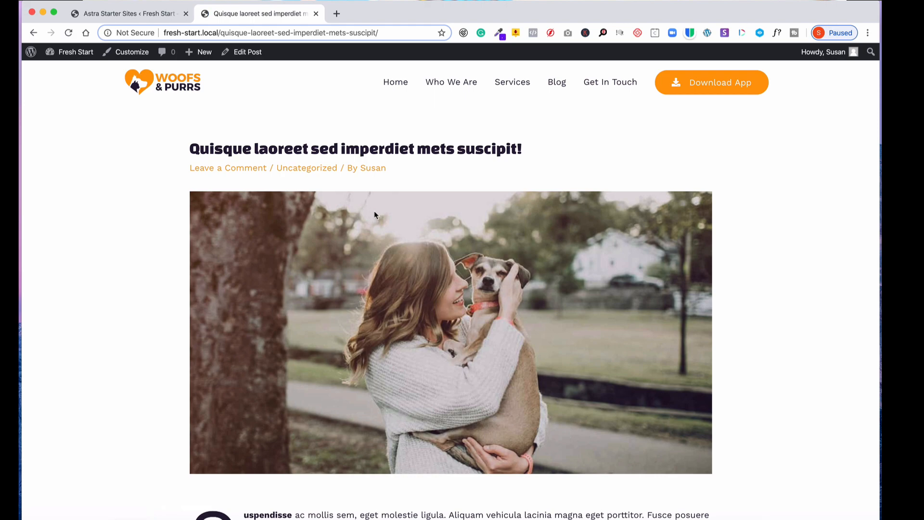
pyautogui.scroll(-10, 385, 270)
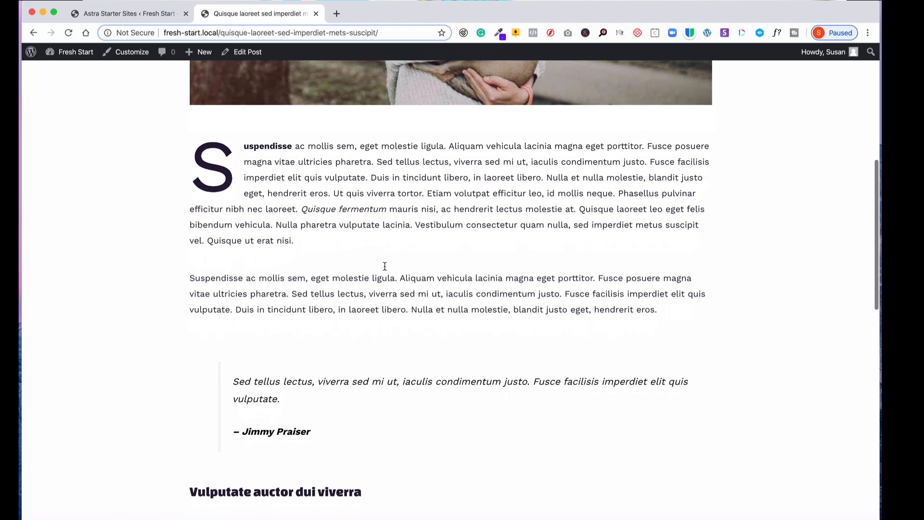
pyautogui.scroll(-10, 385, 267)
pyautogui.scroll(20, 384, 268)
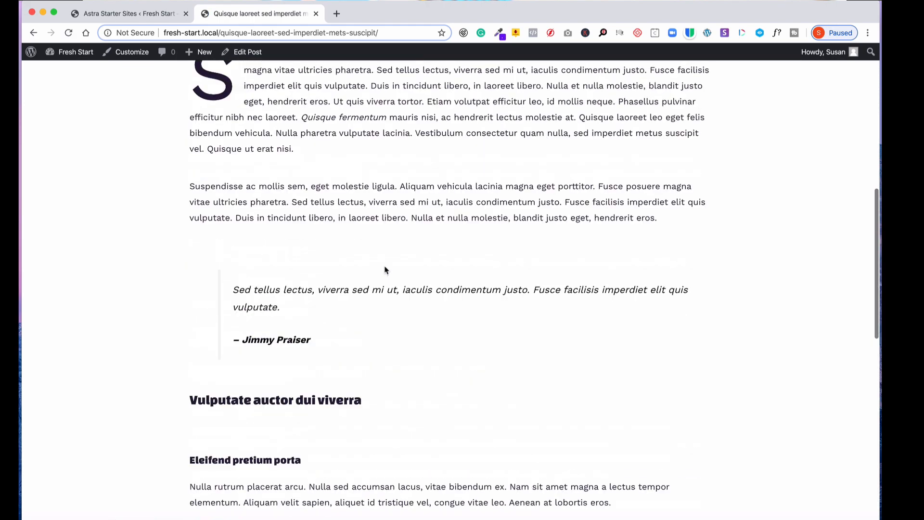
pyautogui.scroll(2, 385, 269)
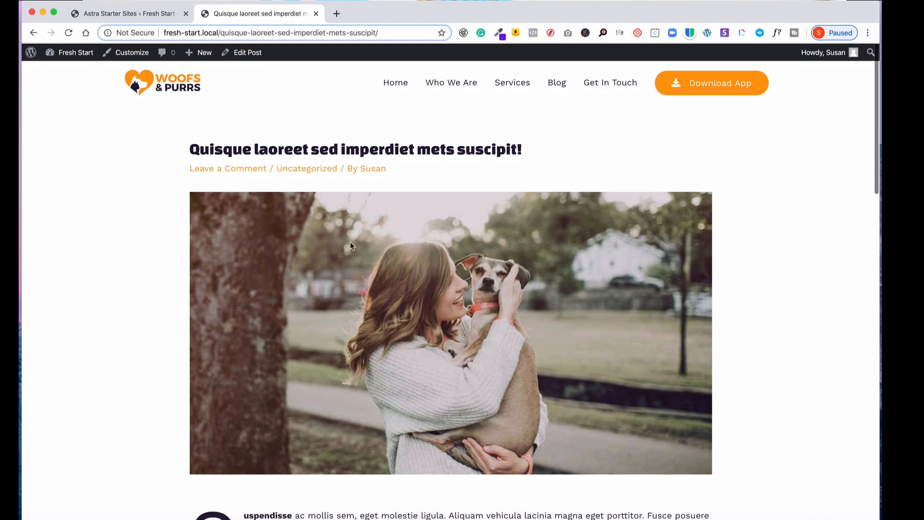
# Step: Leave the live post and go through the installed plugins to the page for adding new plugins
pyautogui.click(34, 33)
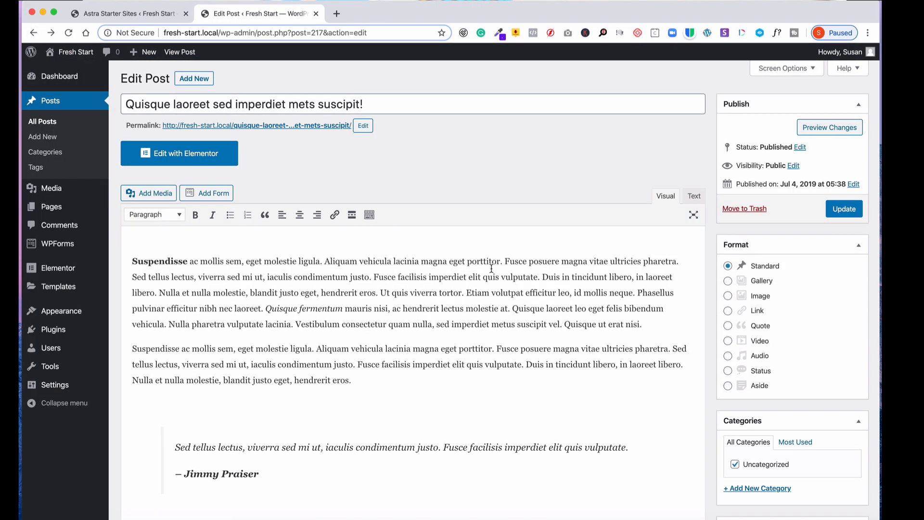
pyautogui.click(52, 124)
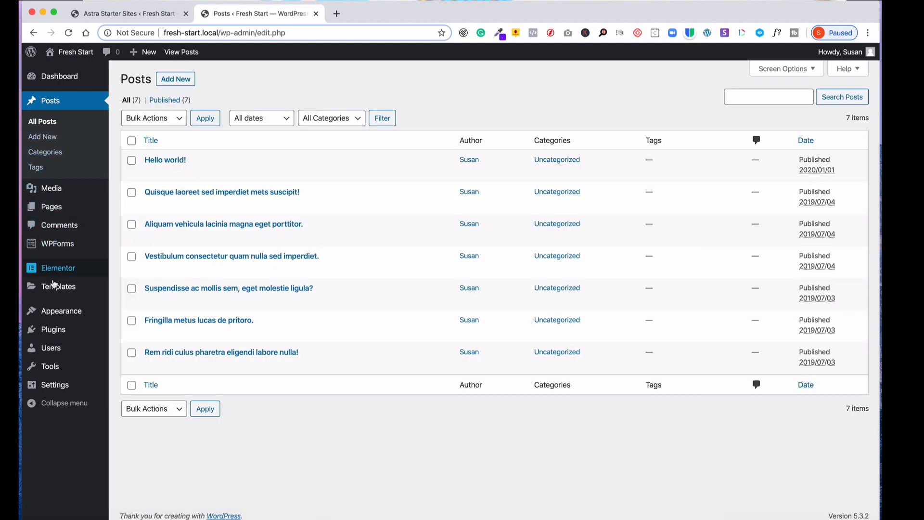
pyautogui.moveTo(57, 333)
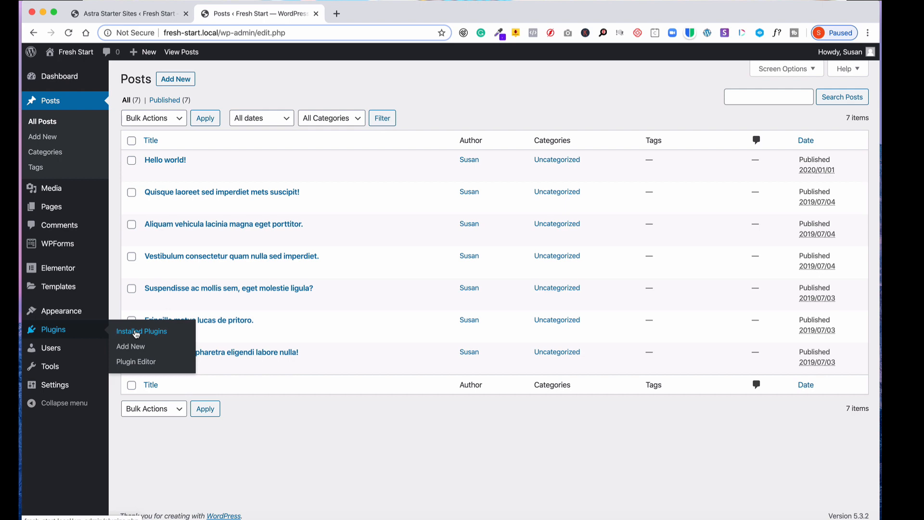
pyautogui.click(136, 332)
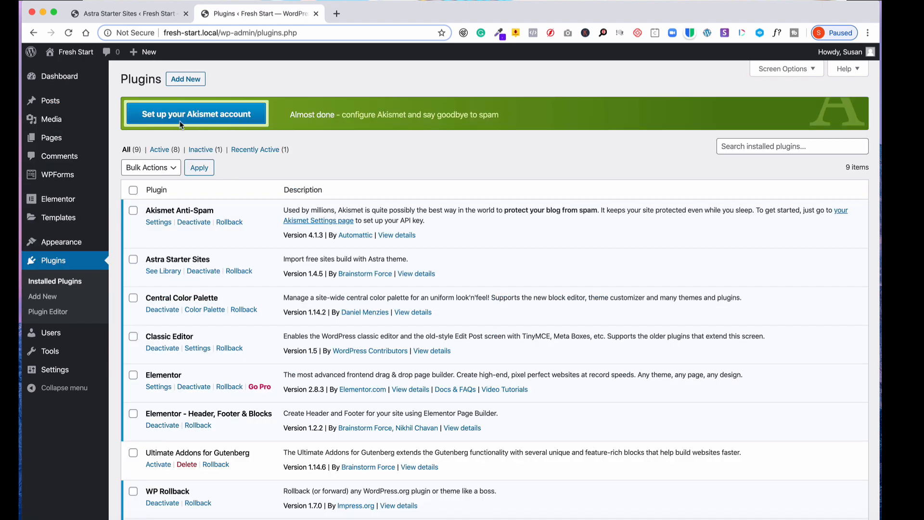
pyautogui.click(181, 78)
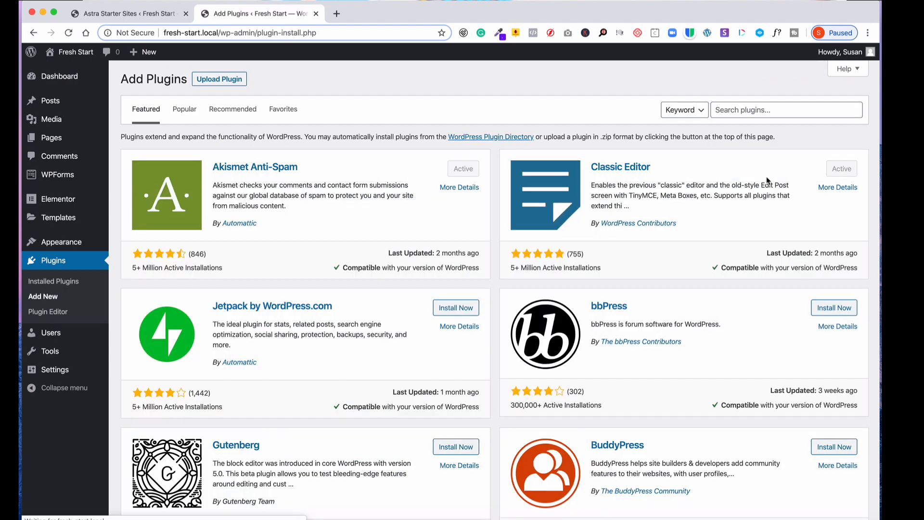
# Step: Search the plugin directory for "Happy addons", and install and activate Happy Elementor Addons
pyautogui.click(723, 109)
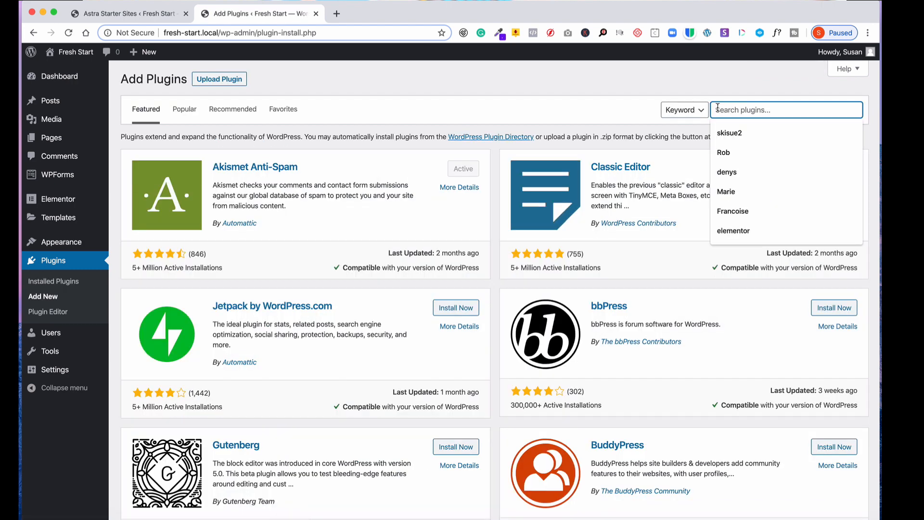
pyautogui.write('Happy a')
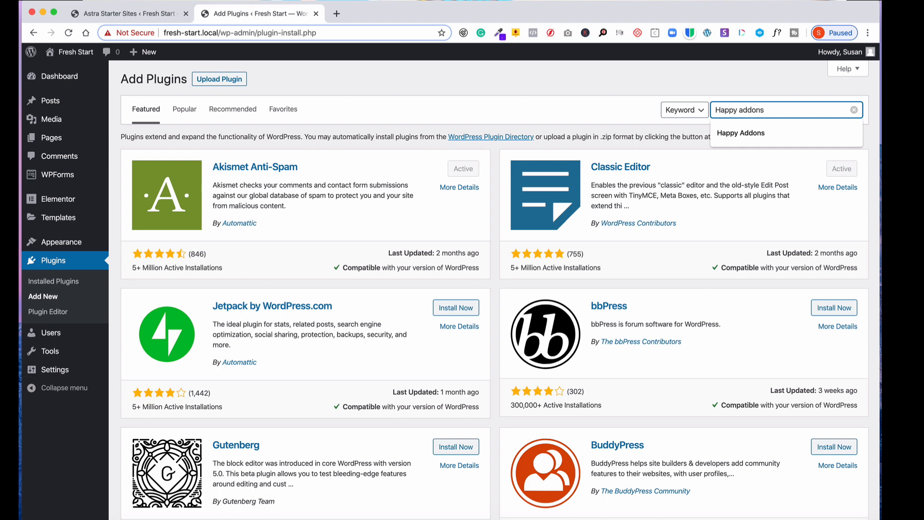
pyautogui.write('ddons')
pyautogui.press('Return')
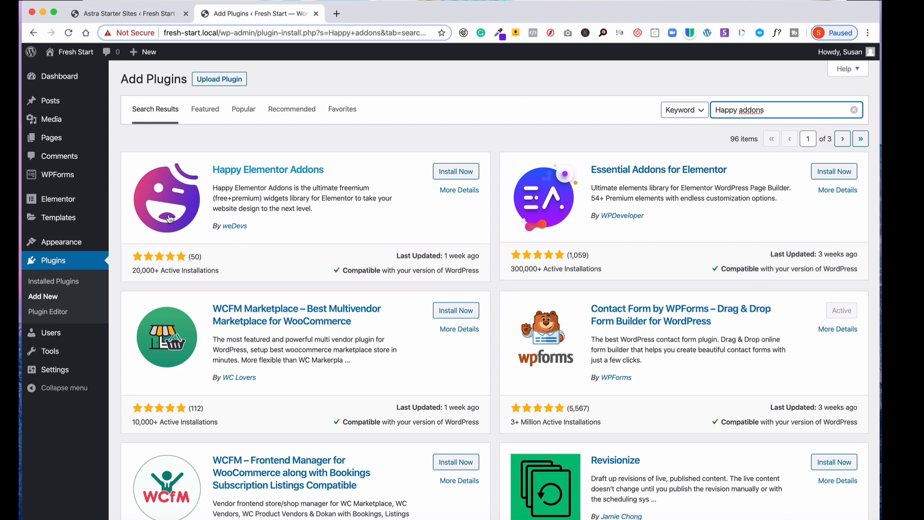
pyautogui.click(455, 174)
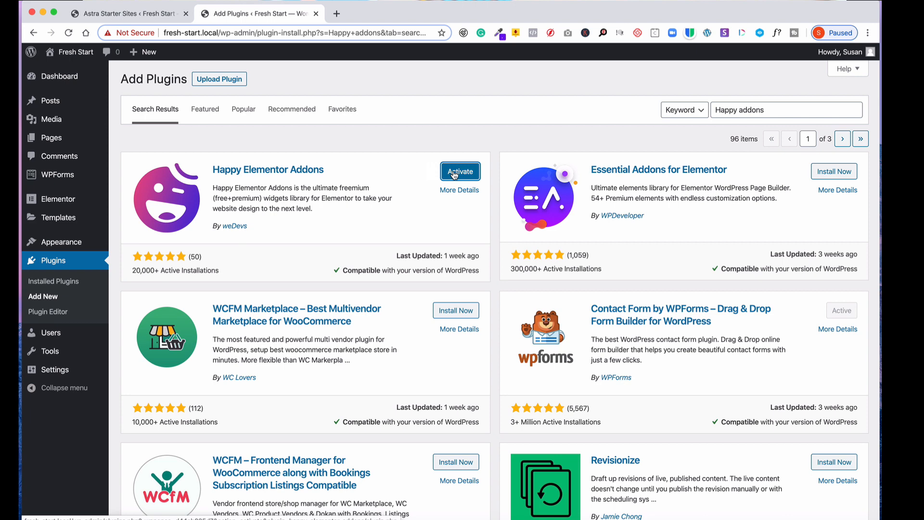
pyautogui.click(455, 173)
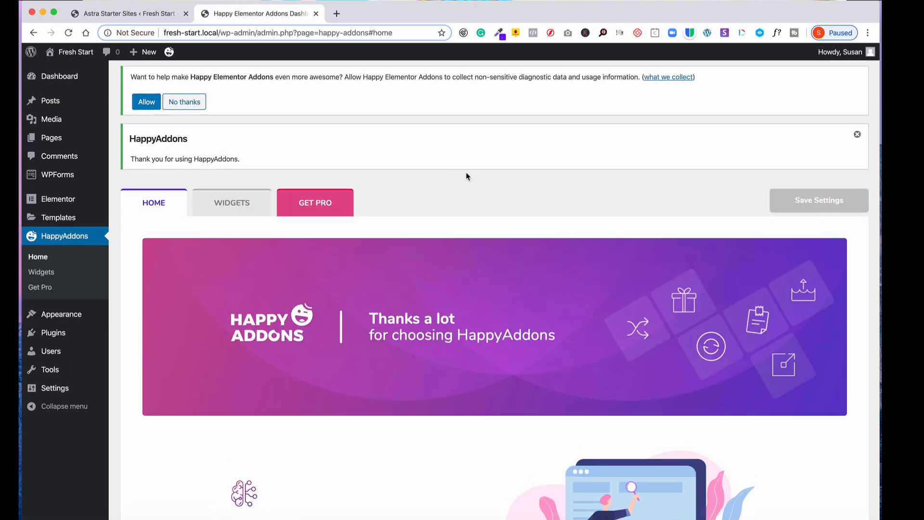
# Step: Look through the HappyAddons home page and its list of widgets, checking the free ones
pyautogui.scroll(-12, 583, 221)
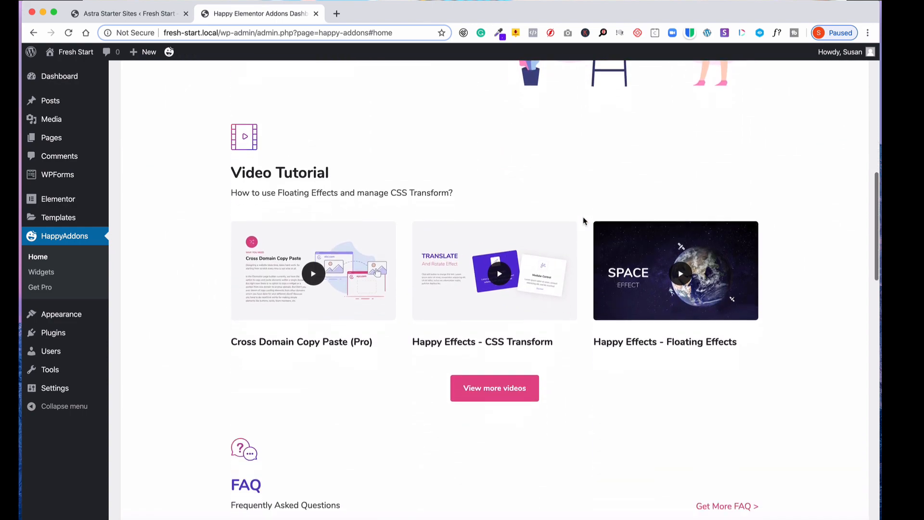
pyautogui.scroll(-5, 582, 220)
pyautogui.scroll(12, 583, 220)
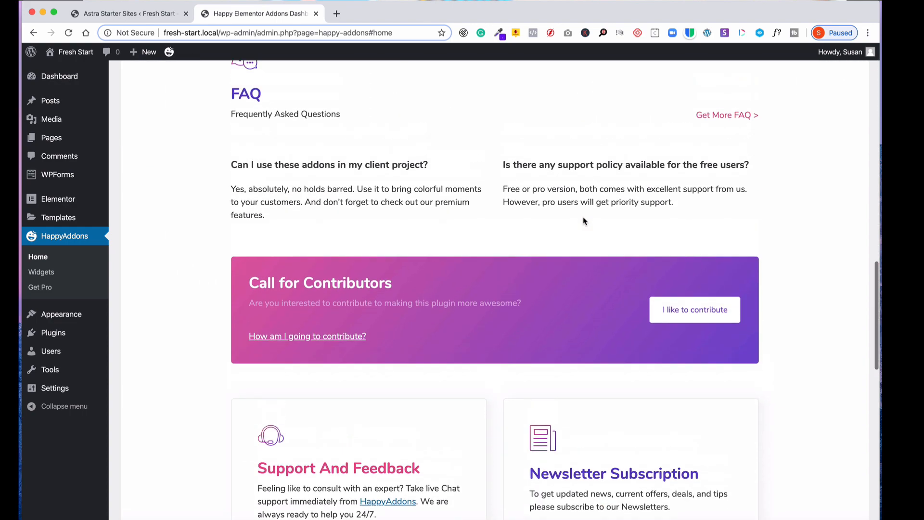
pyautogui.scroll(8, 583, 220)
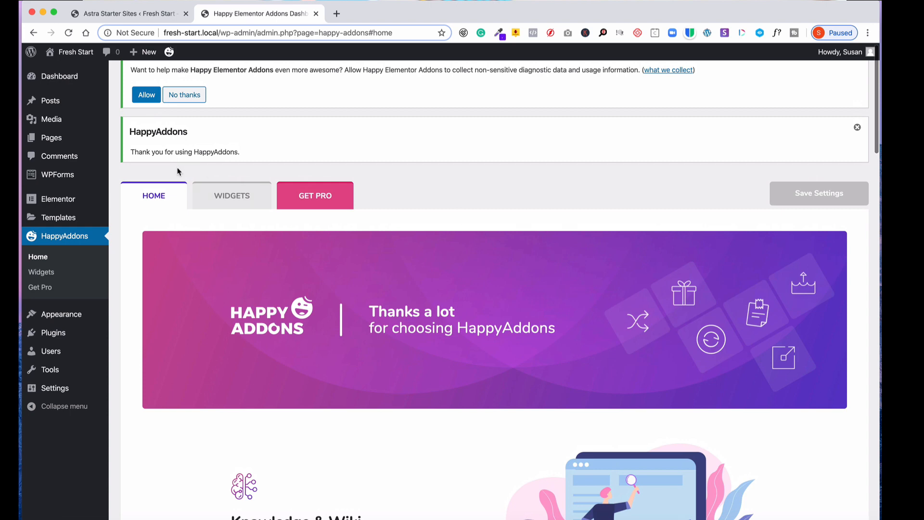
pyautogui.click(233, 197)
pyautogui.scroll(-5, 458, 284)
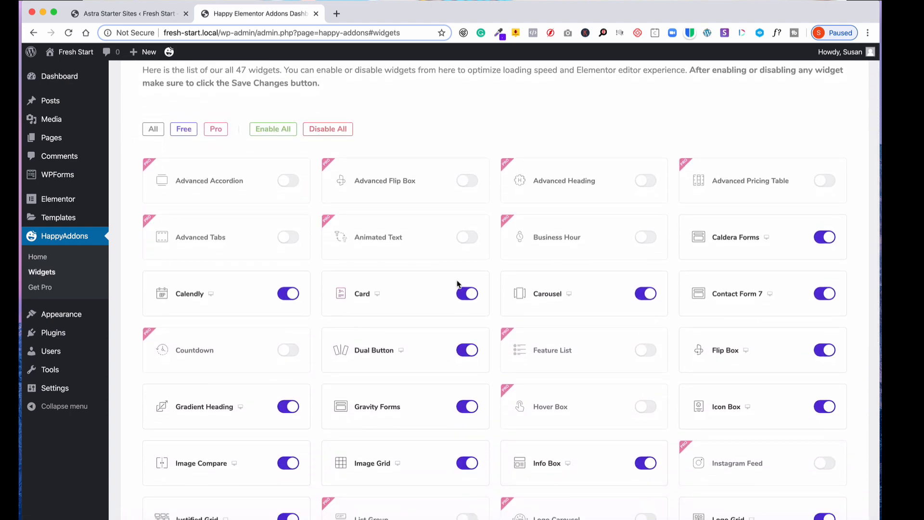
pyautogui.scroll(-1, 457, 284)
pyautogui.click(188, 109)
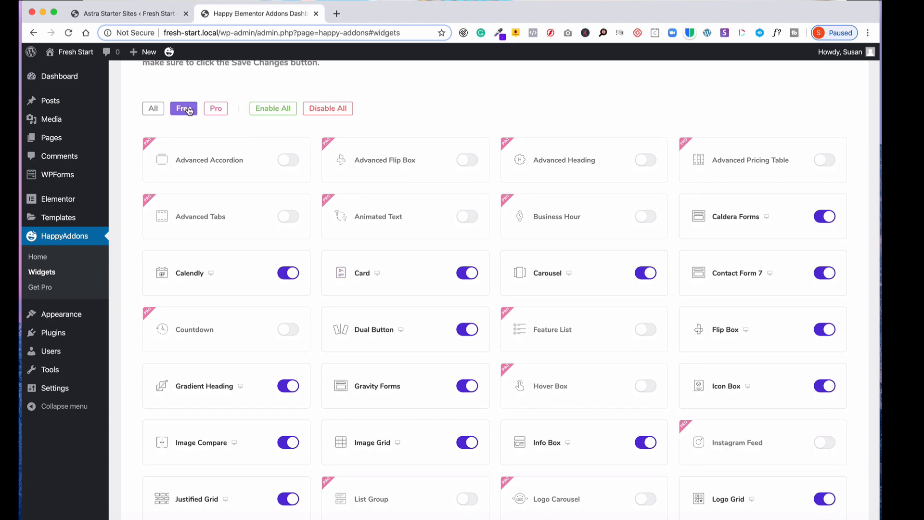
pyautogui.scroll(-5, 422, 267)
pyautogui.scroll(10, 422, 266)
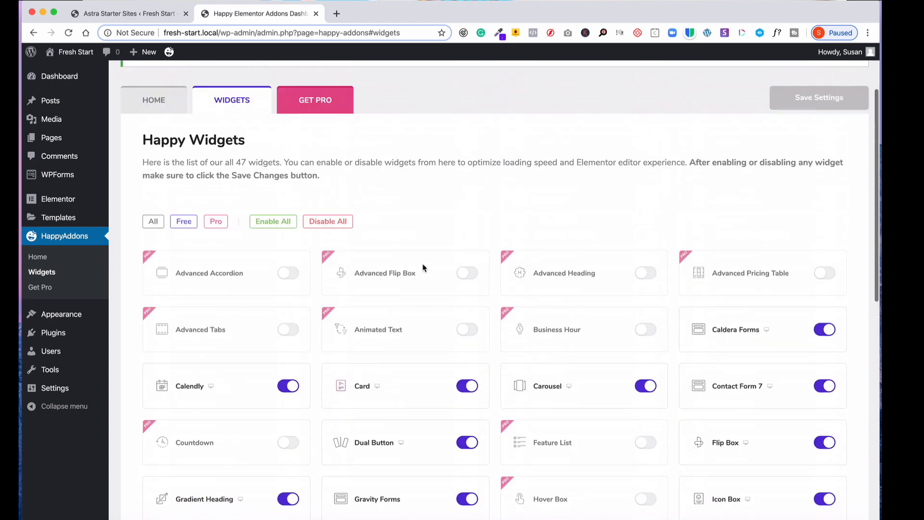
# Step: Open the Home page from the site's page list in the Elementor builder and look over its opening section
pyautogui.click(49, 78)
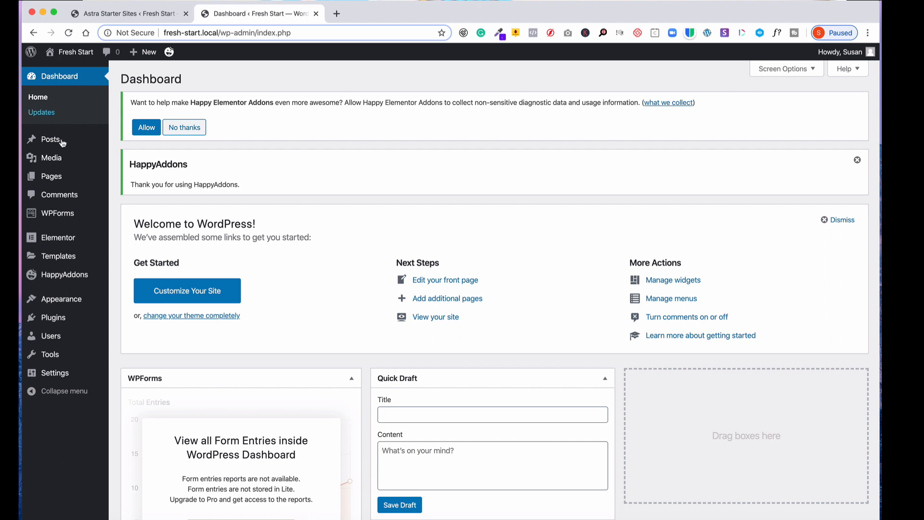
pyautogui.click(59, 177)
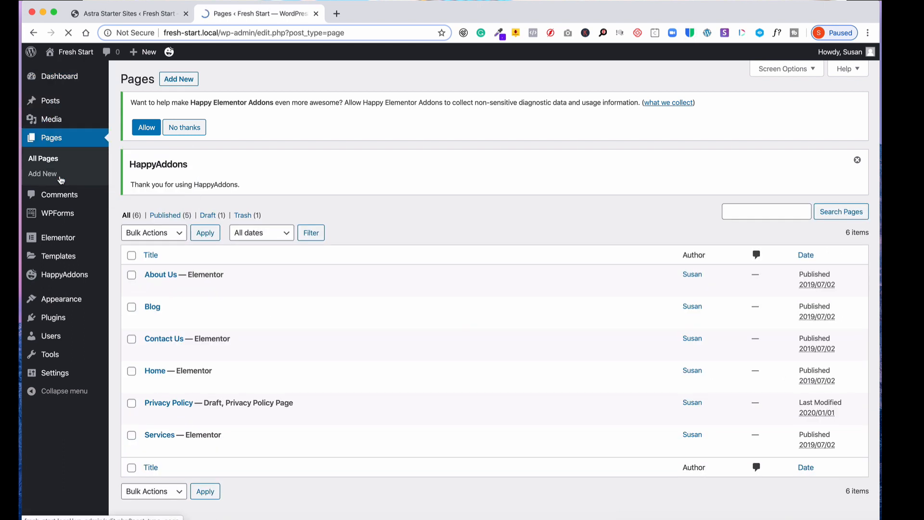
pyautogui.scroll(-1, 443, 213)
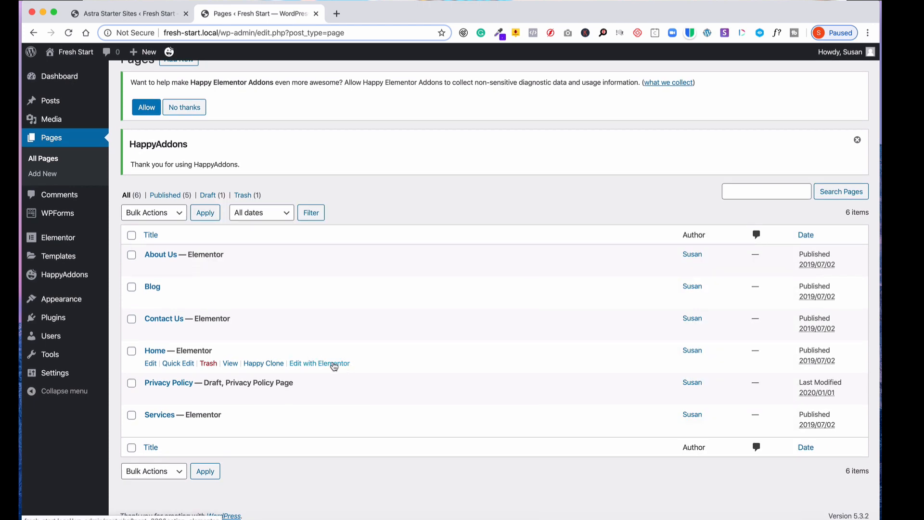
pyautogui.click(335, 366)
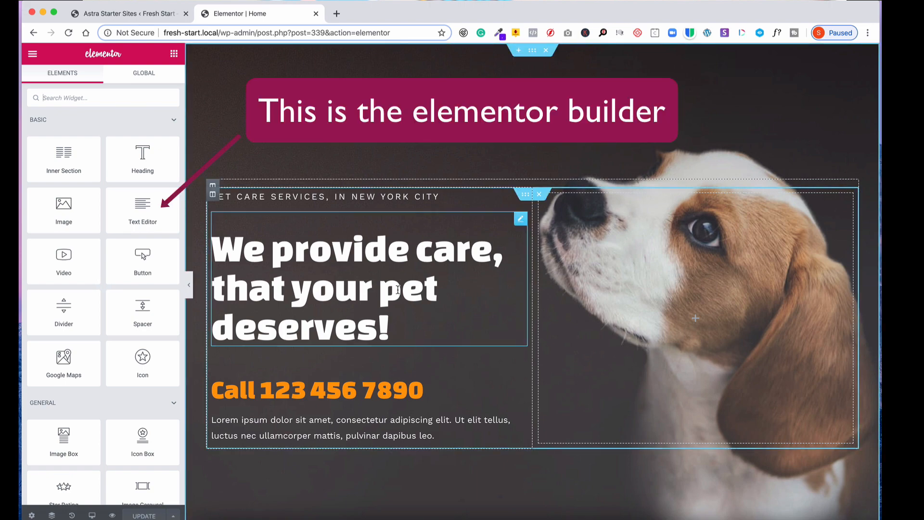
pyautogui.scroll(-4, 398, 290)
pyautogui.scroll(4, 398, 290)
pyautogui.scroll(-2, 397, 290)
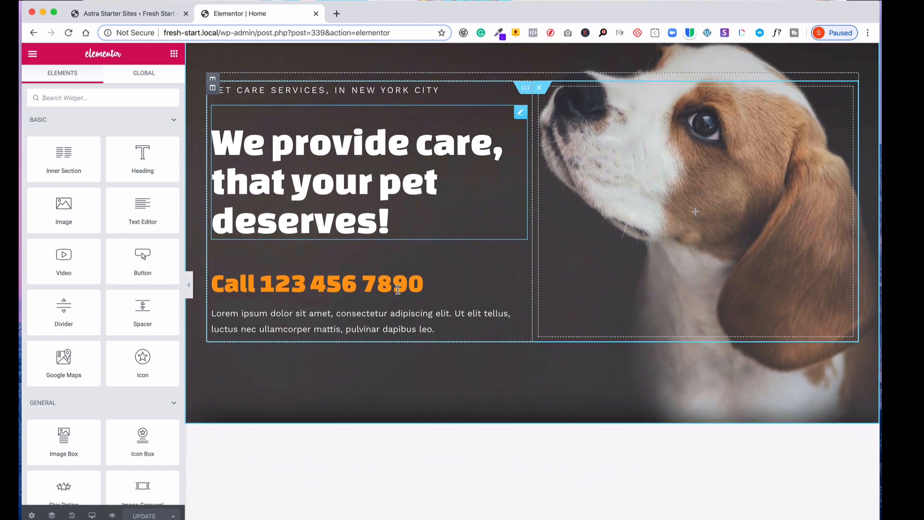
pyautogui.scroll(2, 397, 290)
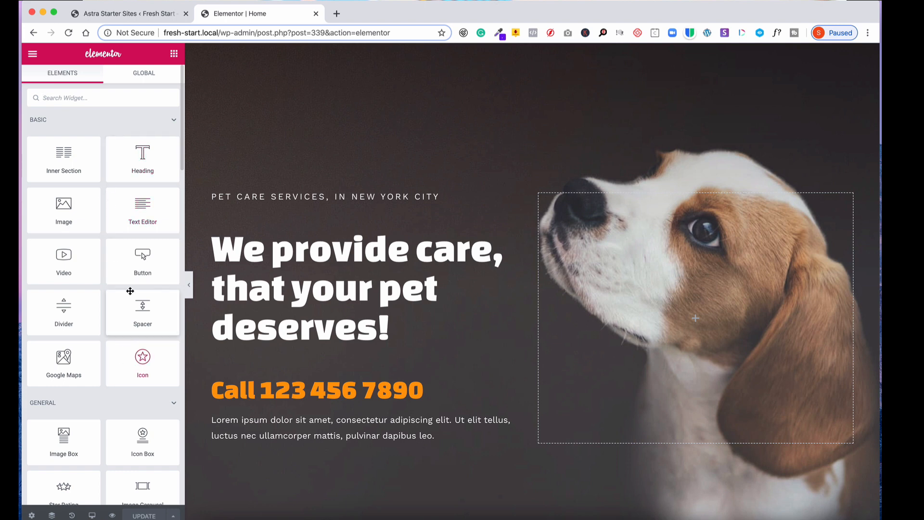
# Step: Examine the available Elementor widgets, from the general ones through Happy Addons to Header, Footer & Blocks
pyautogui.scroll(-3, 128, 291)
pyautogui.scroll(-5, 129, 291)
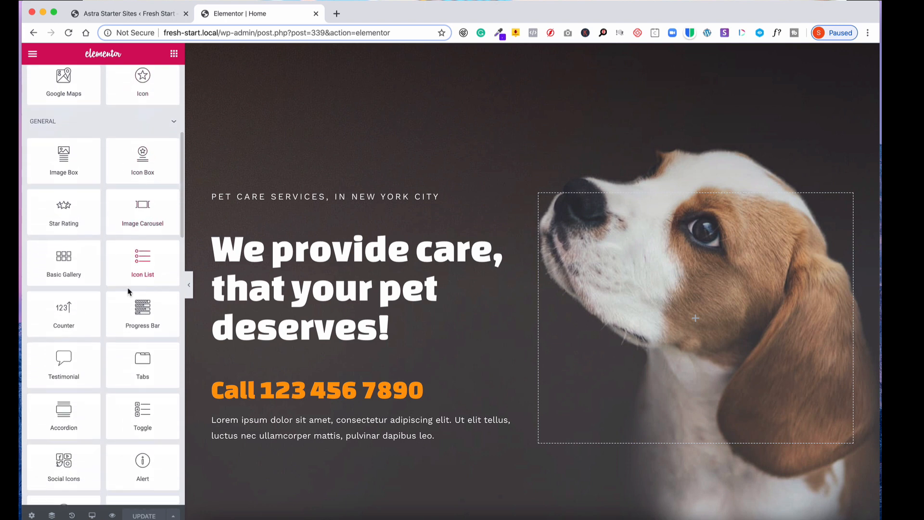
pyautogui.scroll(-3, 116, 301)
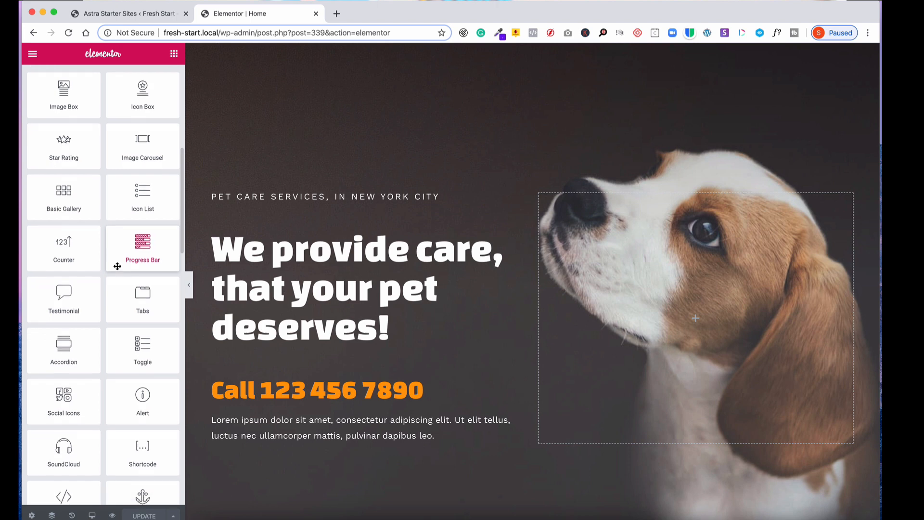
pyautogui.scroll(-2, 117, 266)
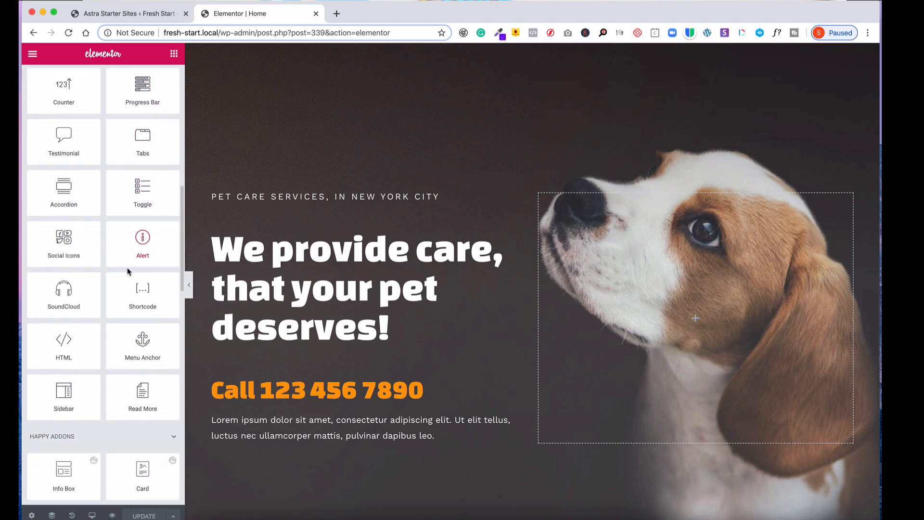
pyautogui.scroll(-2, 117, 262)
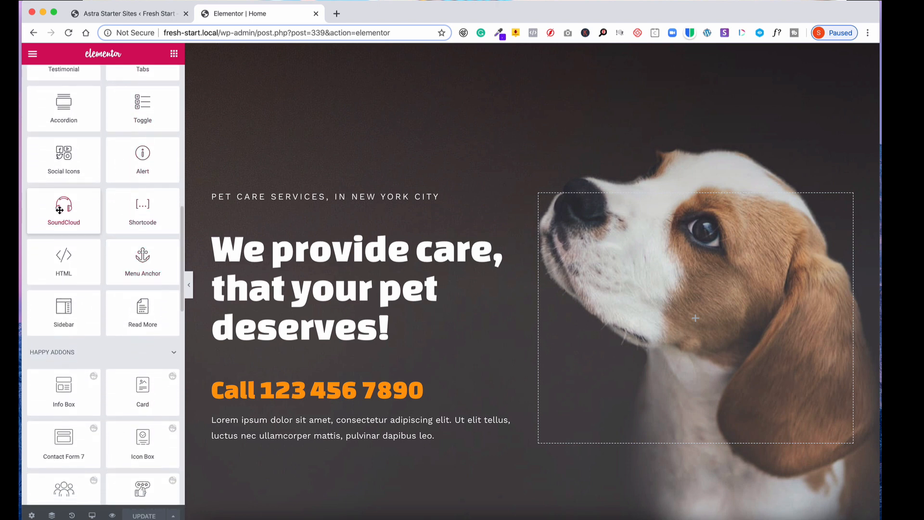
pyautogui.scroll(-5, 60, 210)
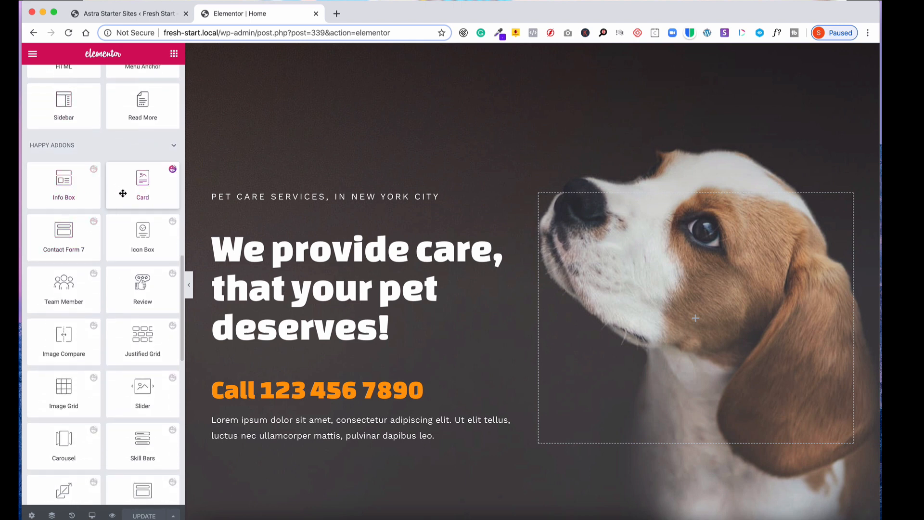
pyautogui.scroll(-1, 127, 248)
pyautogui.scroll(-3, 126, 250)
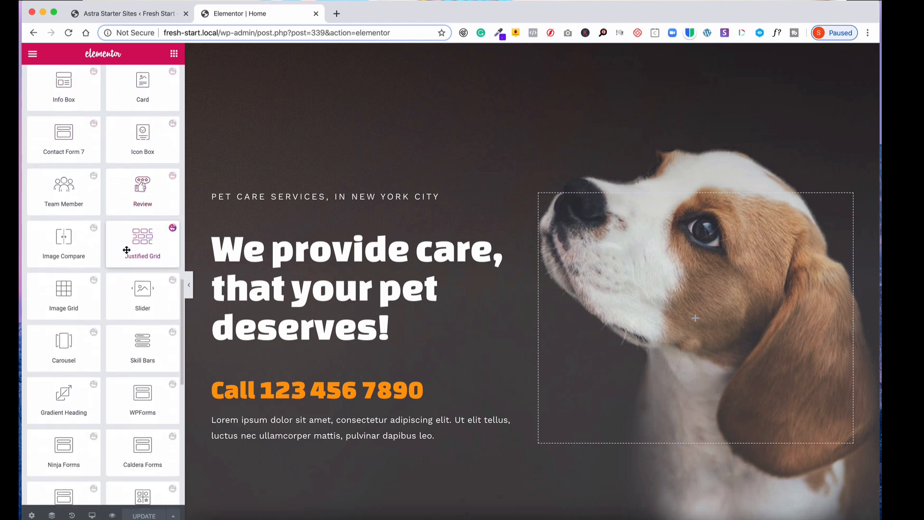
pyautogui.scroll(-2, 126, 249)
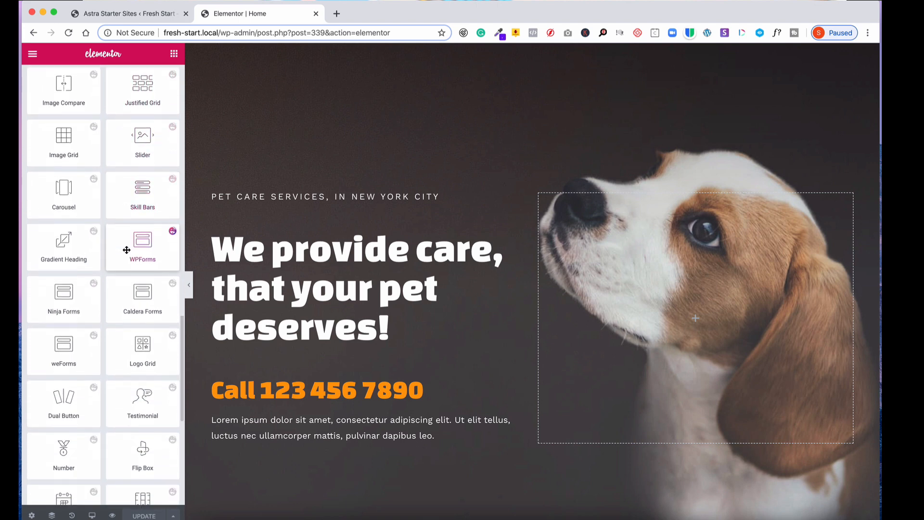
pyautogui.scroll(-7, 127, 250)
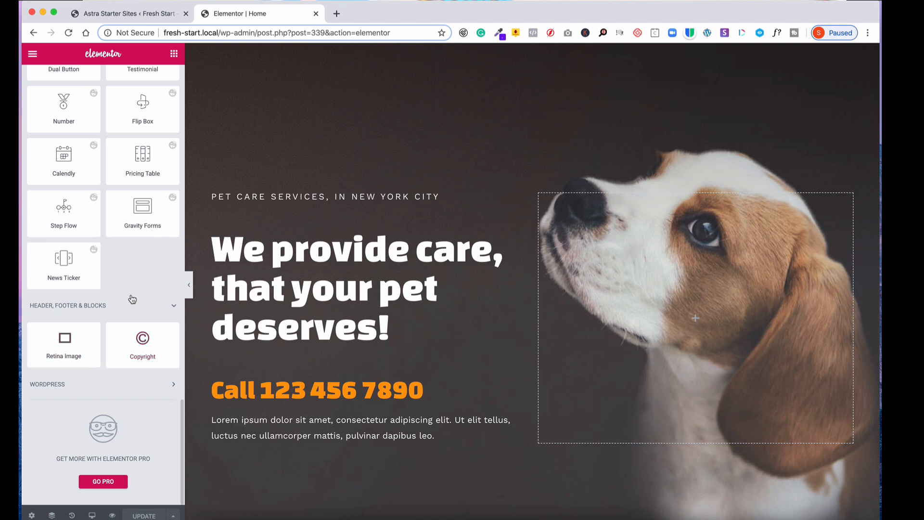
pyautogui.scroll(-10, 287, 368)
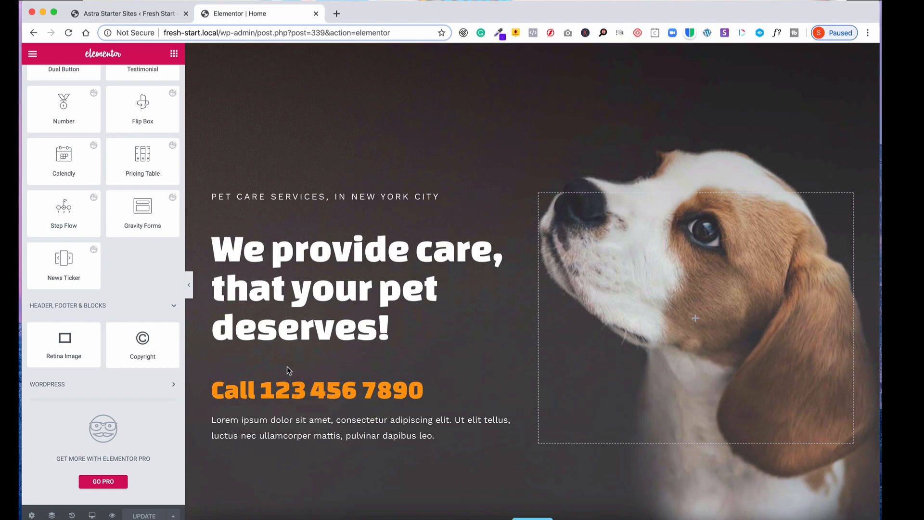
# Step: Return to the start of the widget list, view the builder's style and settings options, and come back to the widgets
pyautogui.scroll(10, 287, 370)
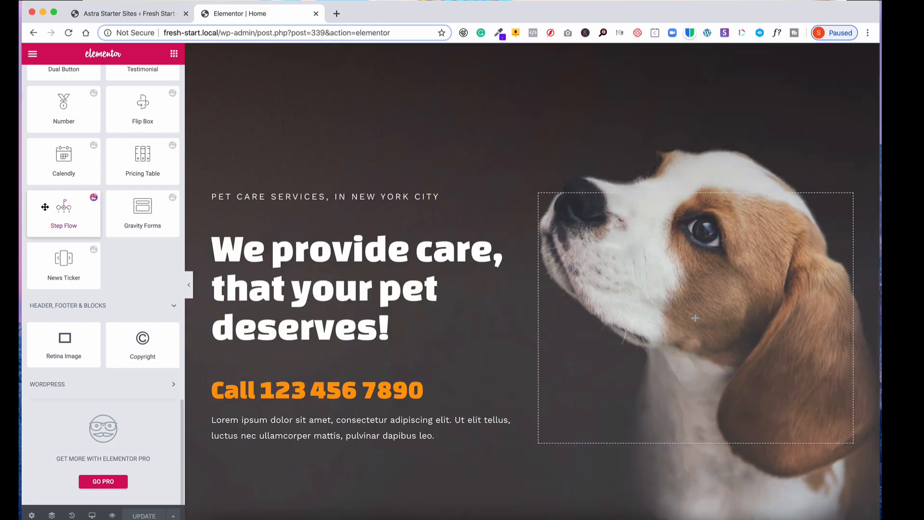
pyautogui.scroll(2, 46, 207)
pyautogui.scroll(15, 46, 207)
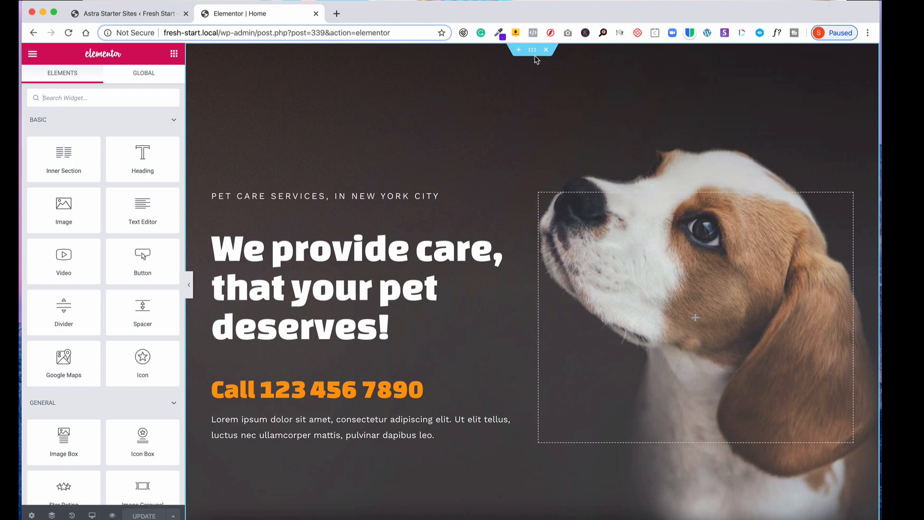
pyautogui.click(33, 54)
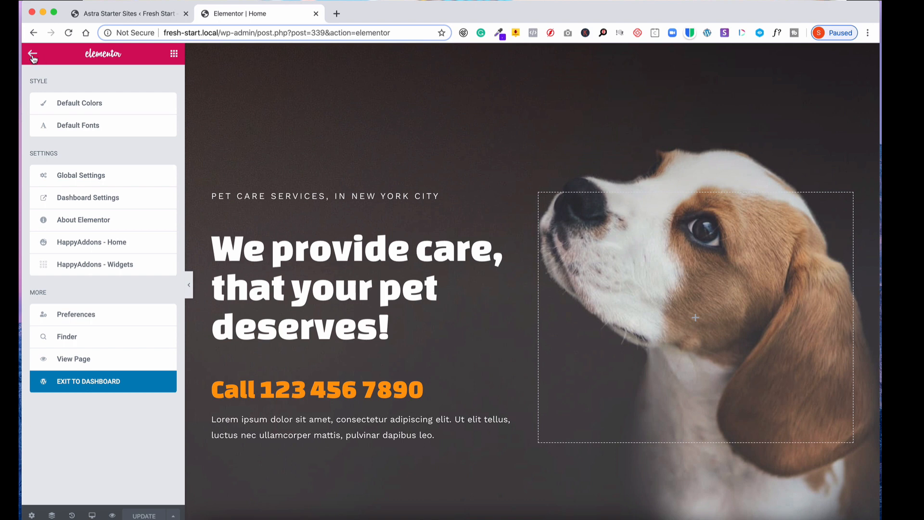
pyautogui.click(33, 55)
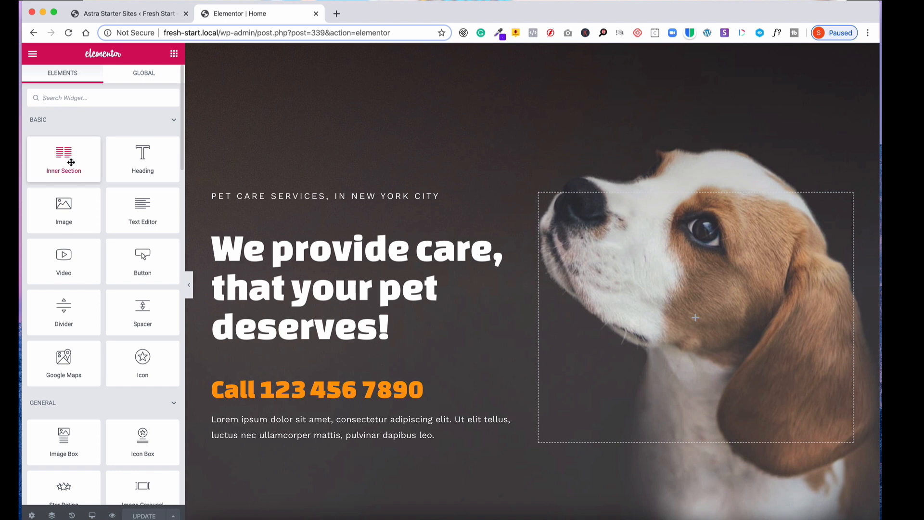
pyautogui.click(58, 96)
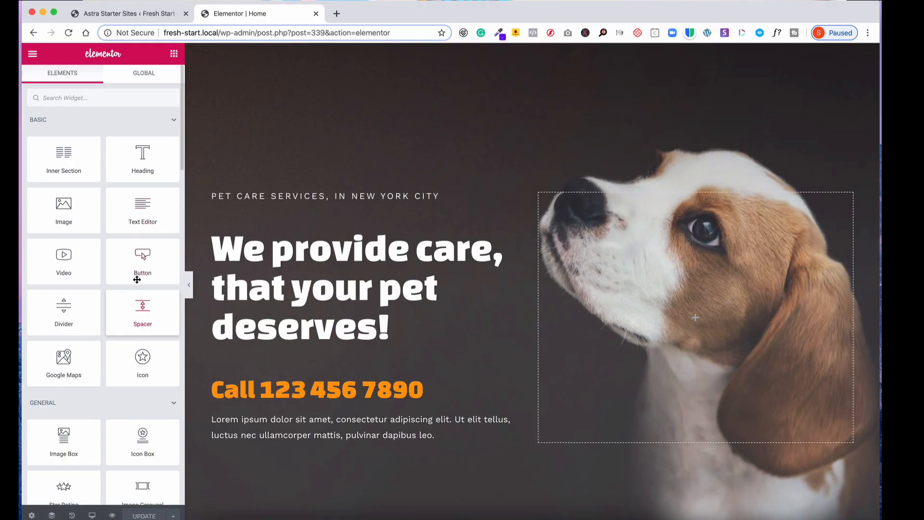
pyautogui.scroll(-8, 130, 192)
pyautogui.scroll(8, 130, 192)
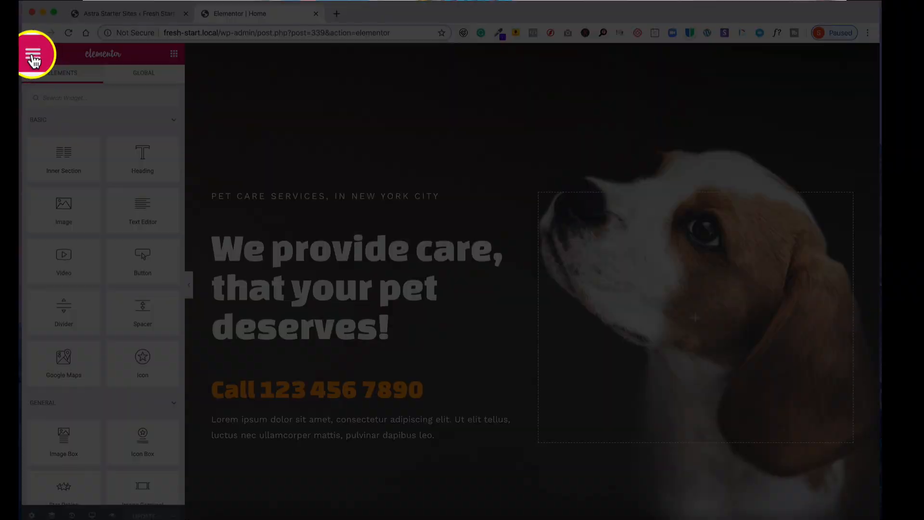
# Step: Enable Editing Handles in the editor preferences, compare the element controls with it off and on, and update the page
pyautogui.click(35, 55)
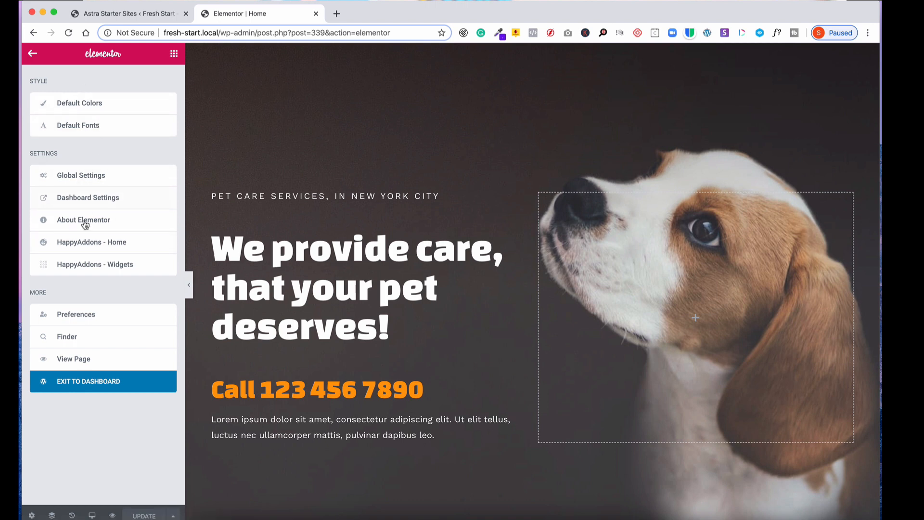
pyautogui.click(78, 314)
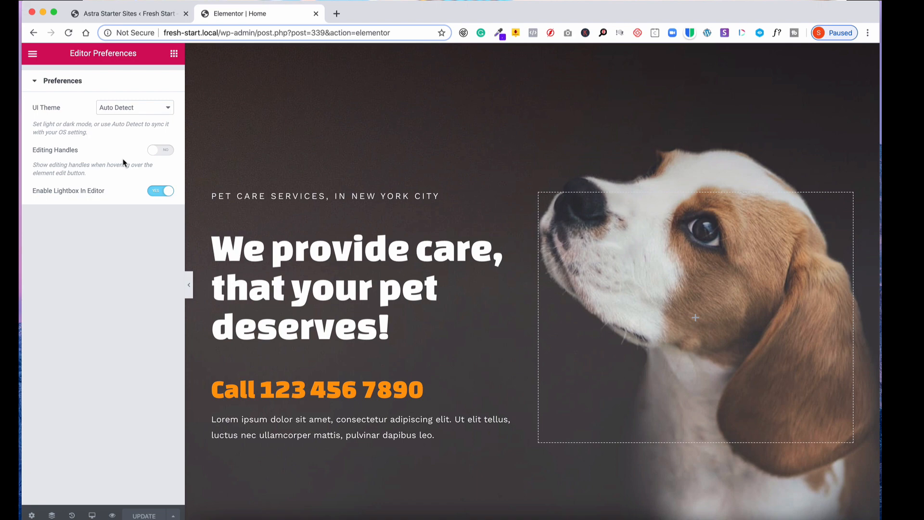
pyautogui.click(167, 152)
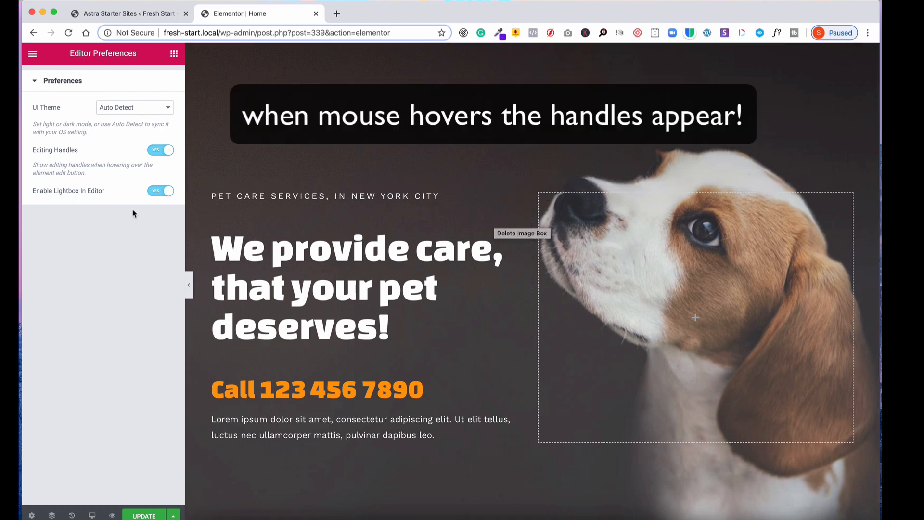
pyautogui.click(157, 151)
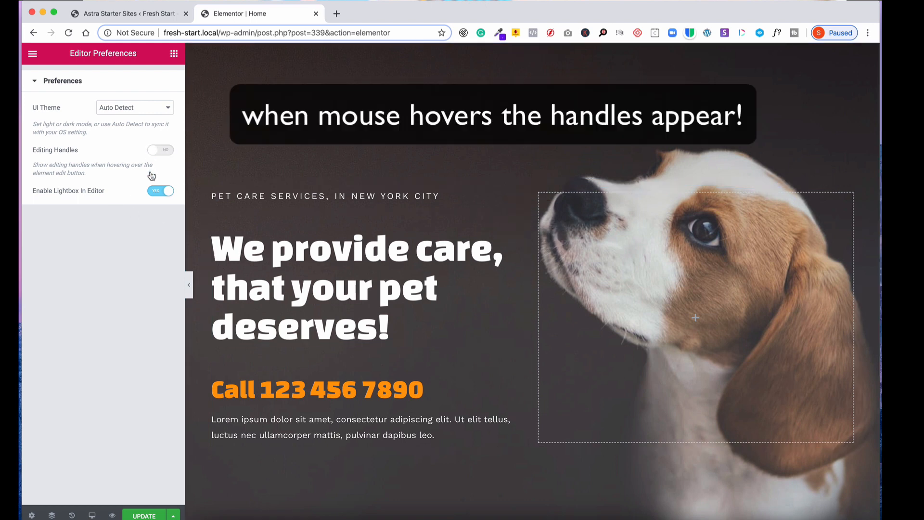
pyautogui.moveTo(508, 301)
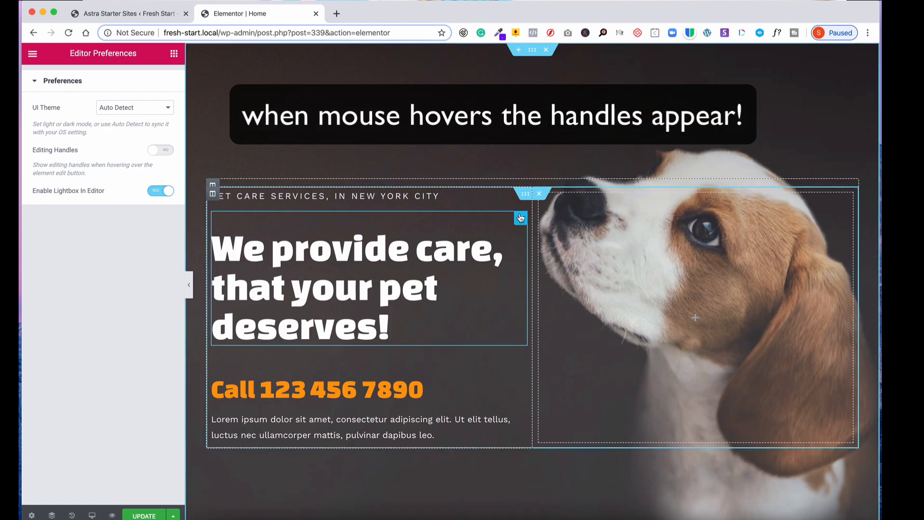
pyautogui.click(169, 151)
pyautogui.moveTo(520, 232)
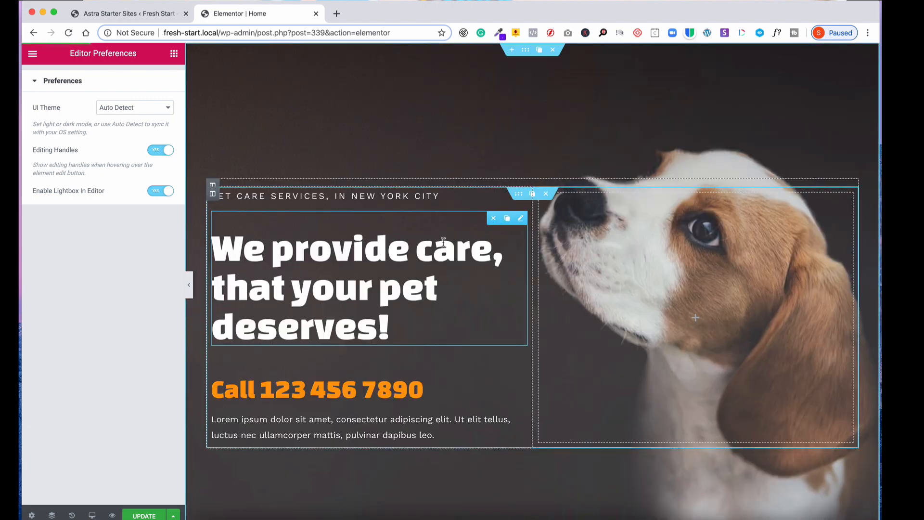
pyautogui.click(139, 516)
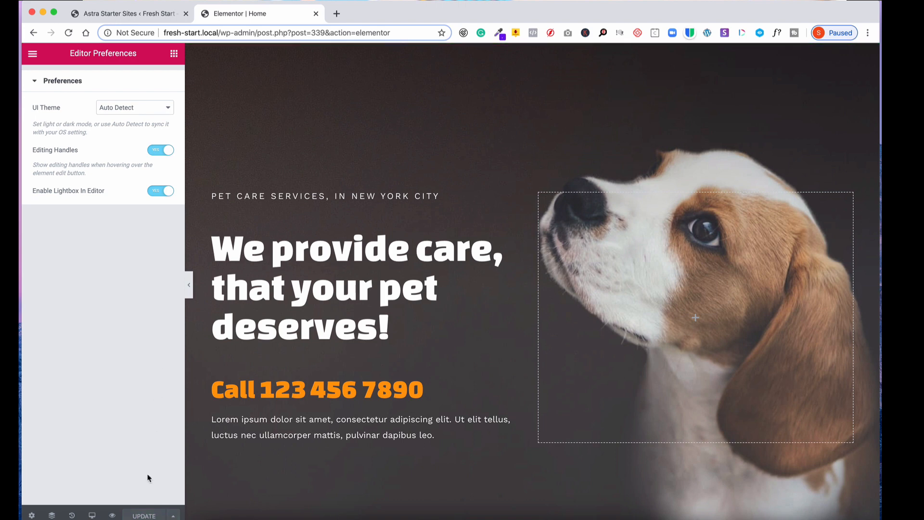
# Step: Open the settings of the Home page's opening section for editing and dismiss the Meet Right Click tip
pyautogui.click(174, 54)
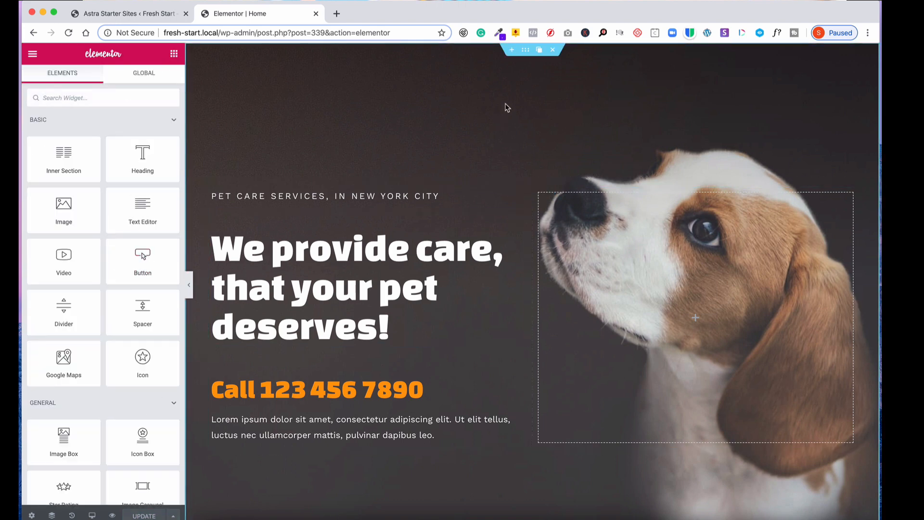
pyautogui.click(527, 51)
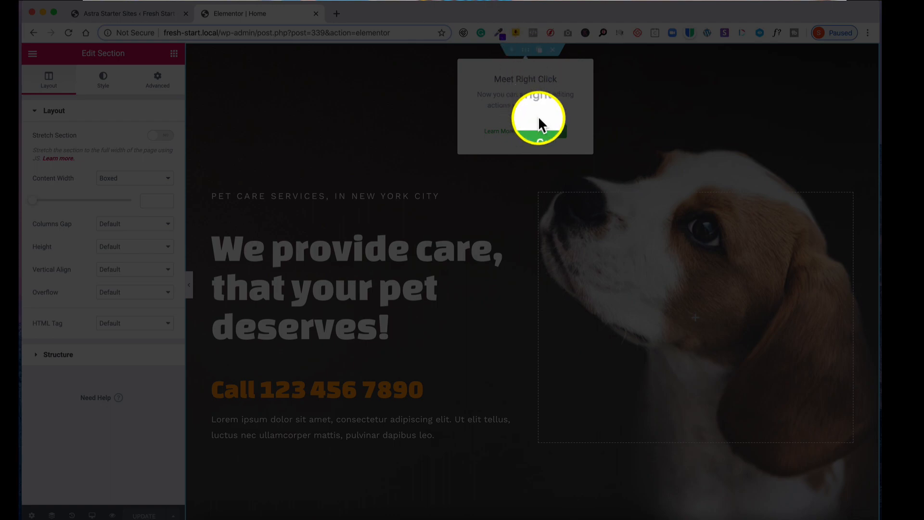
pyautogui.click(544, 131)
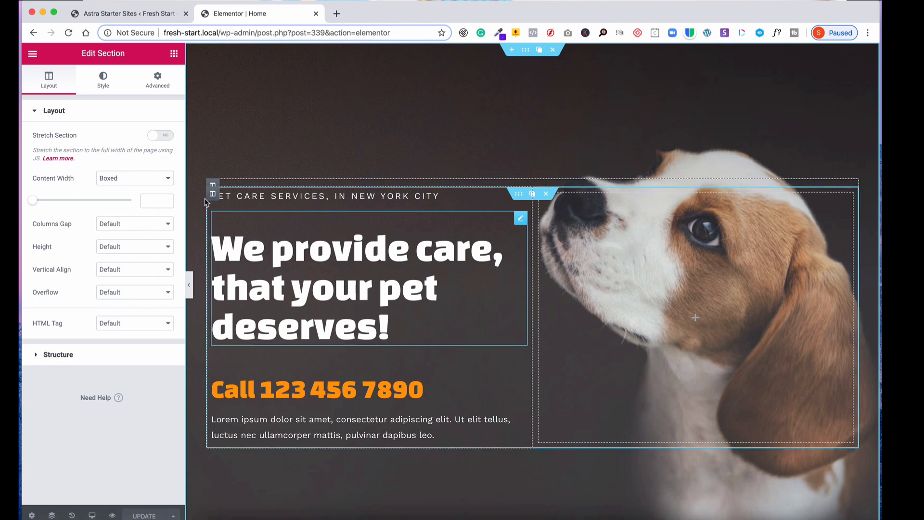
# Step: Examine the opening section's style, advanced and layout settings, including its background image, margin and padding
pyautogui.click(109, 76)
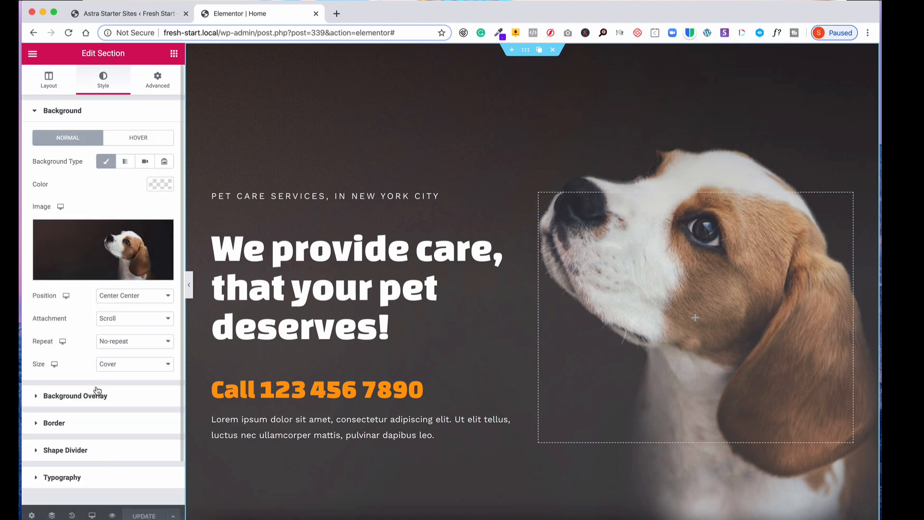
pyautogui.click(157, 82)
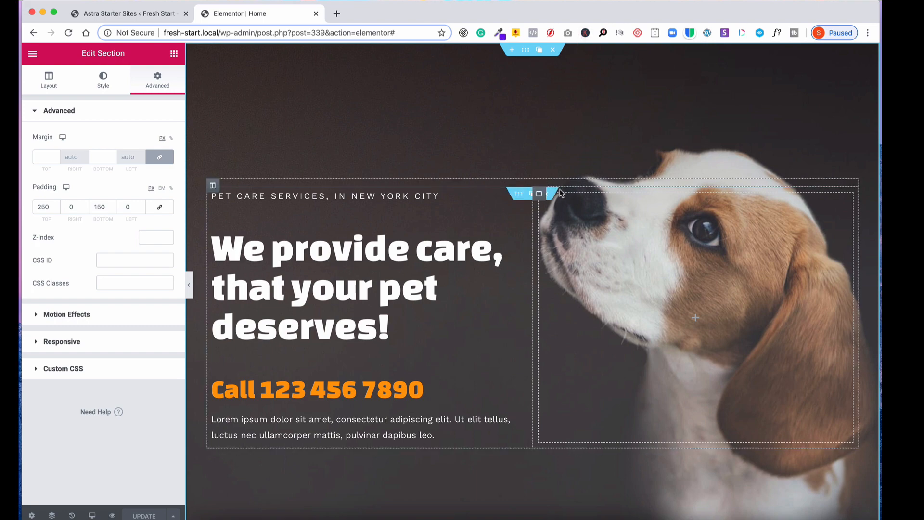
pyautogui.scroll(-4, 617, 367)
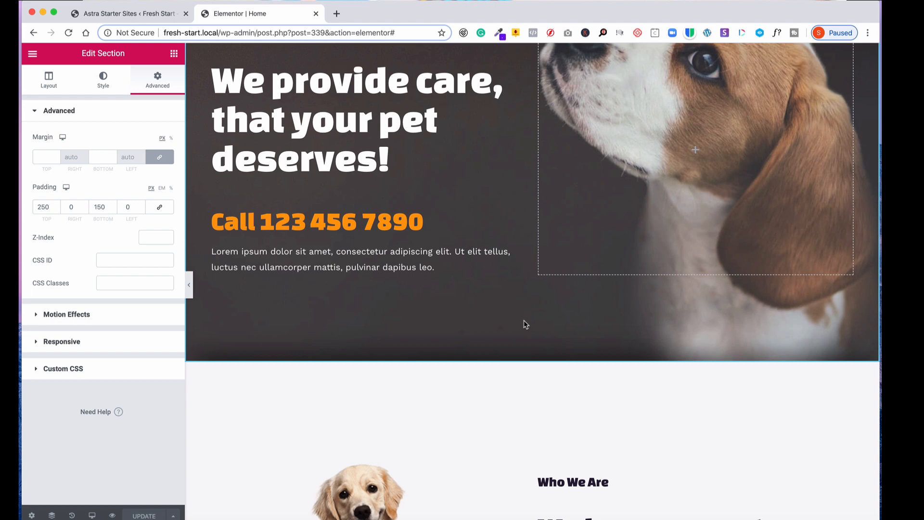
pyautogui.scroll(4, 524, 323)
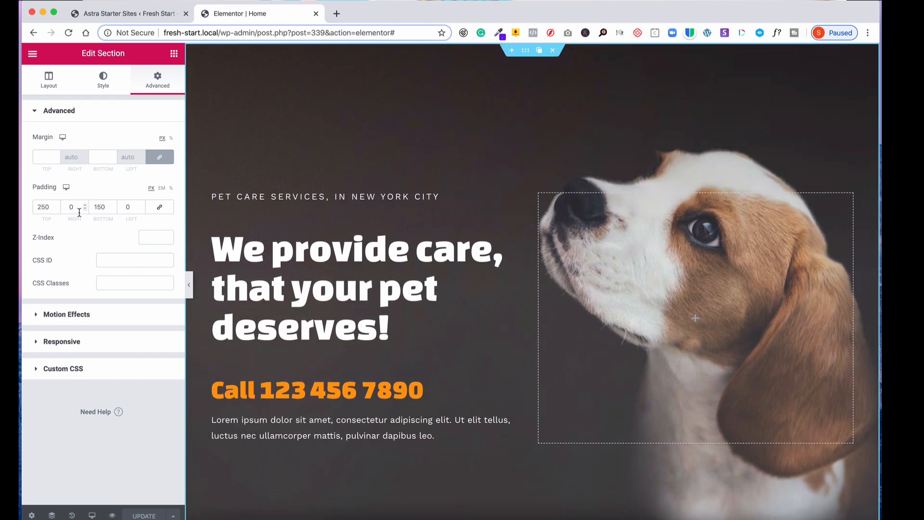
pyautogui.click(50, 85)
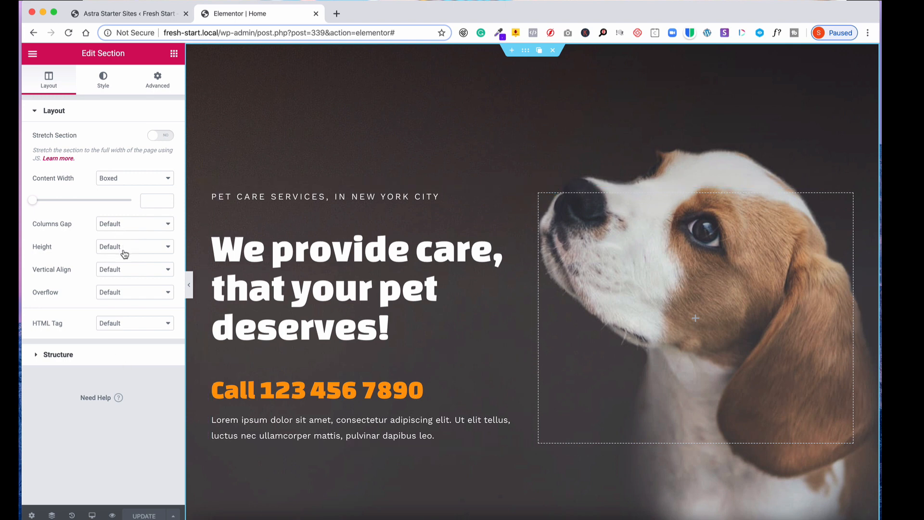
pyautogui.click(109, 84)
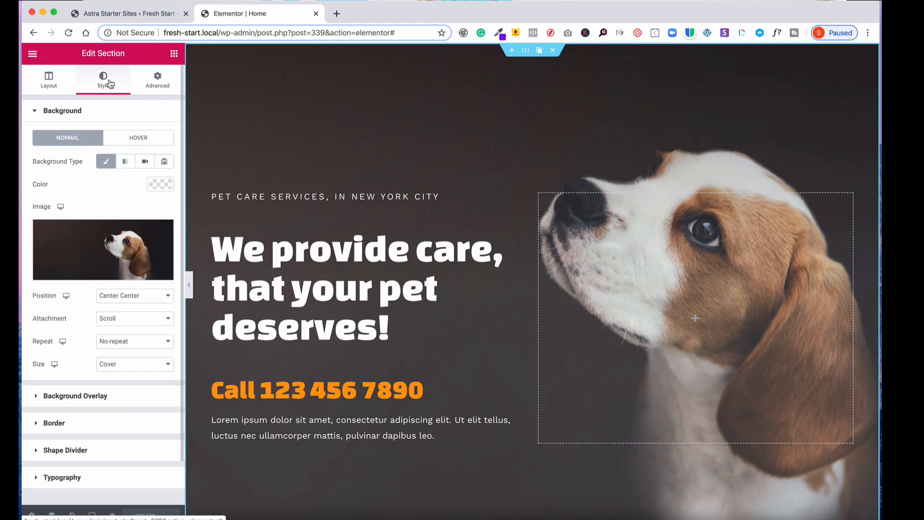
pyautogui.moveTo(122, 239)
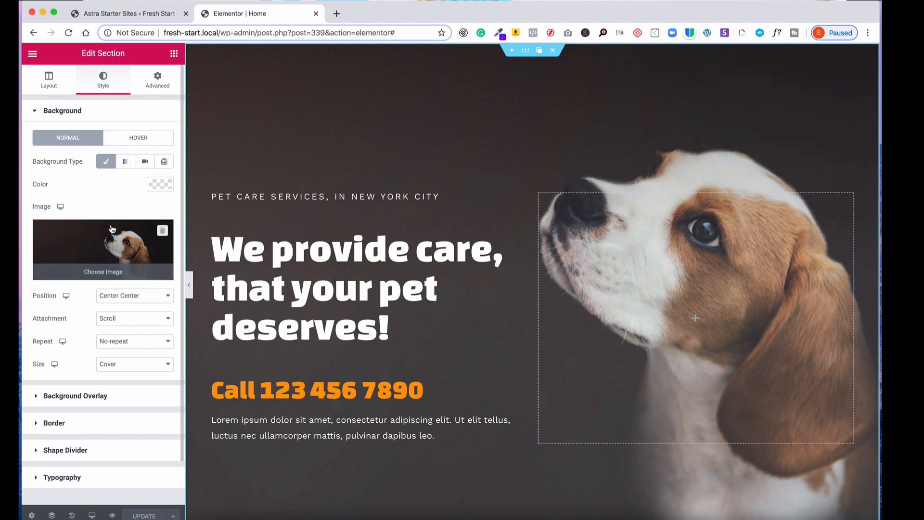
pyautogui.scroll(-2, 120, 241)
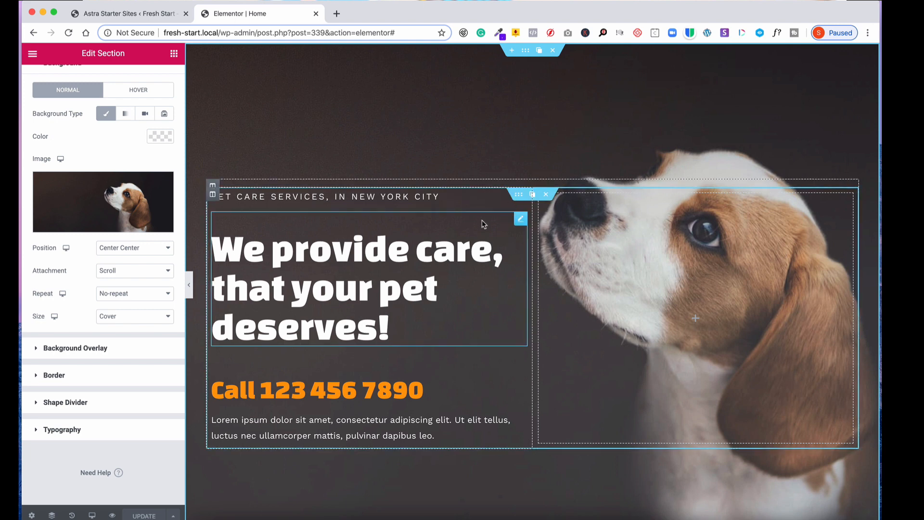
# Step: Change the small heading above the main title to "Pet Sitting in Lindsey"
pyautogui.click(471, 198)
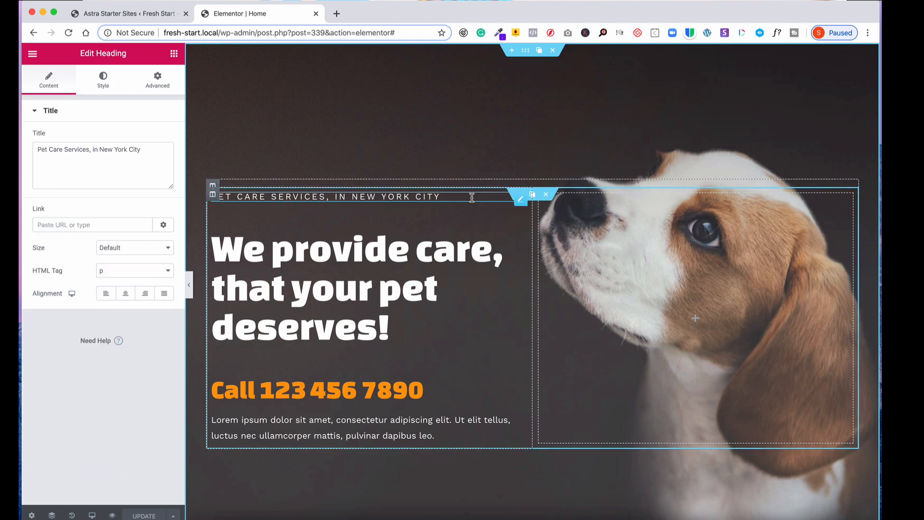
pyautogui.moveTo(139, 149); pyautogui.dragTo(99, 150)
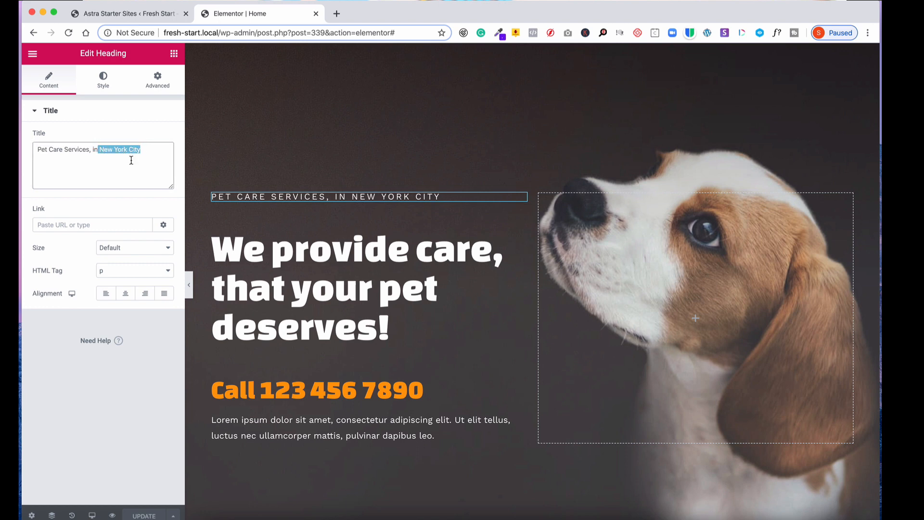
pyautogui.press('BackSpace')
pyautogui.press('BackSpace')
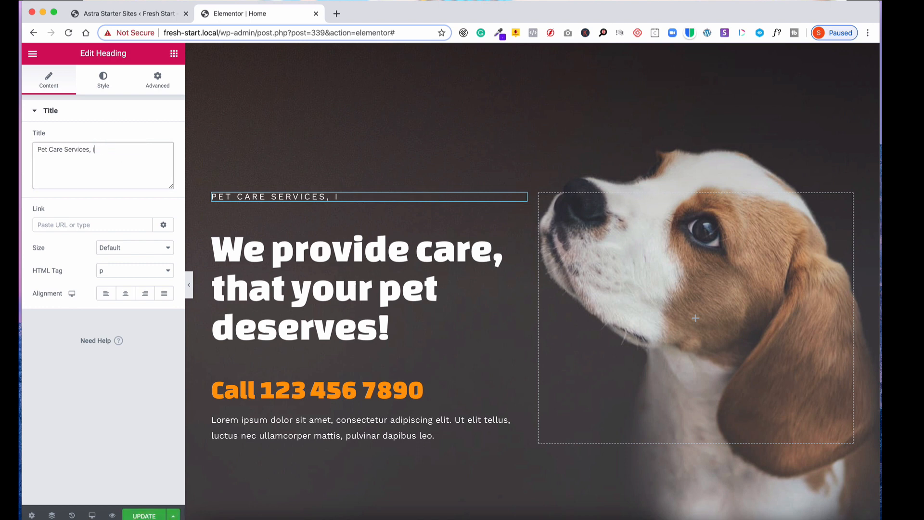
pyautogui.press('BackSpace')
pyautogui.press('BackSpace')
pyautogui.press('BackSpace')
pyautogui.press('BackSpace')
pyautogui.press('BackSpace')
pyautogui.press('BackSpace')
pyautogui.press('BackSpace')
pyautogui.press('BackSpace')
pyautogui.press('BackSpace')
pyautogui.press('BackSpace')
pyautogui.press('BackSpace')
pyautogui.press('BackSpace')
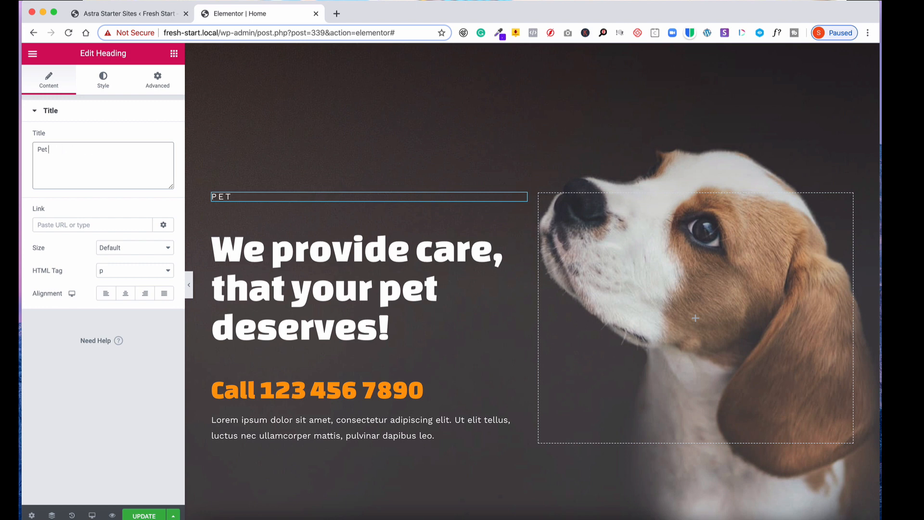
pyautogui.write('Sitting in Lindsey')
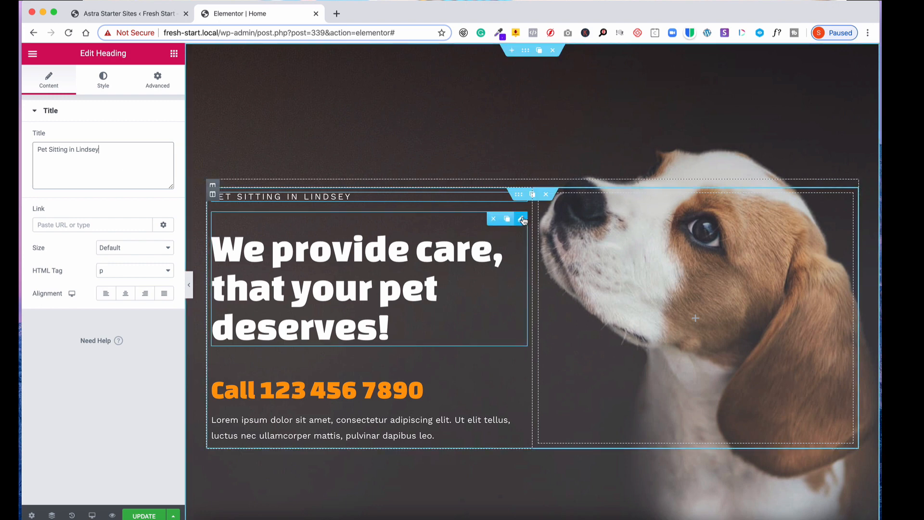
# Step: Reword the main title's image box to "We provide pet sitting service your pet deserves!"
pyautogui.click(522, 219)
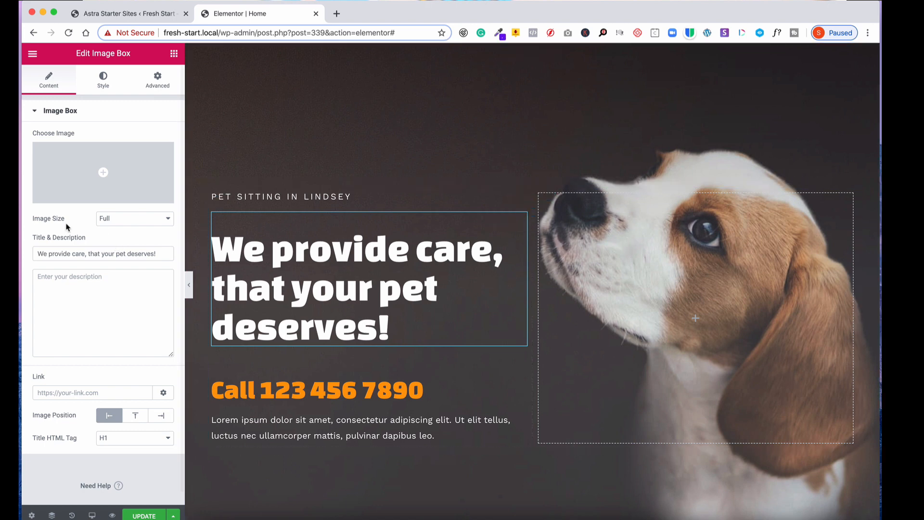
pyautogui.doubleClick(80, 253)
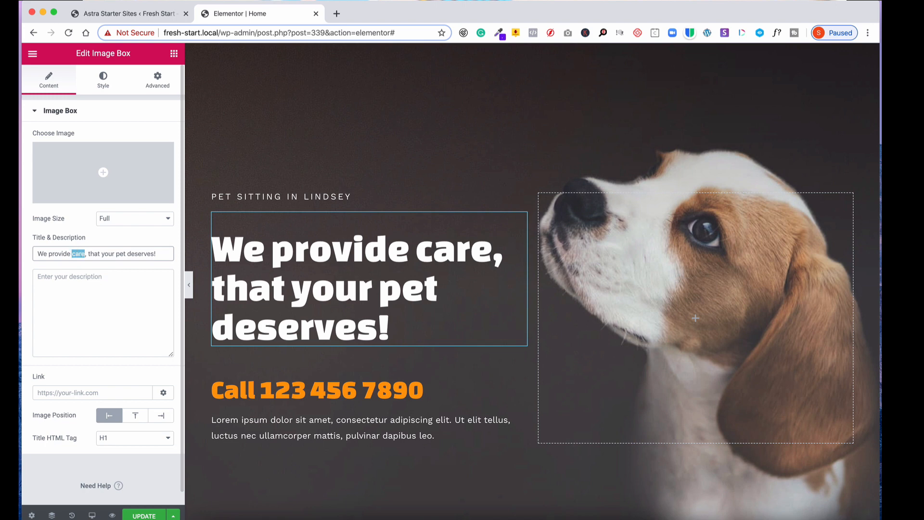
pyautogui.write('pet sitti')
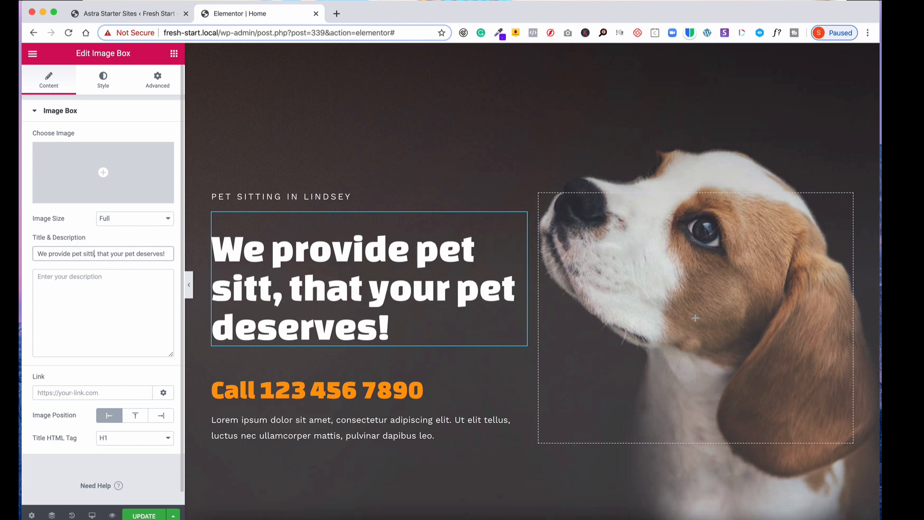
pyautogui.write('ng')
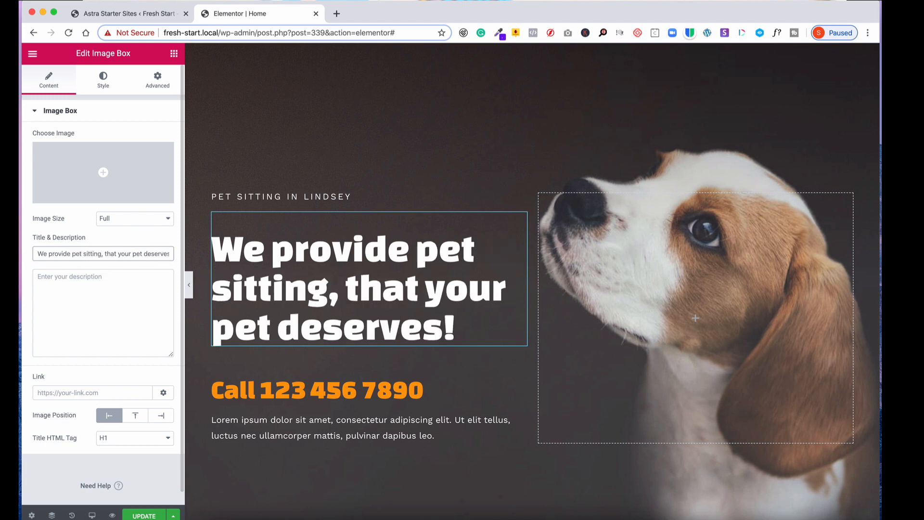
pyautogui.write(' servic')
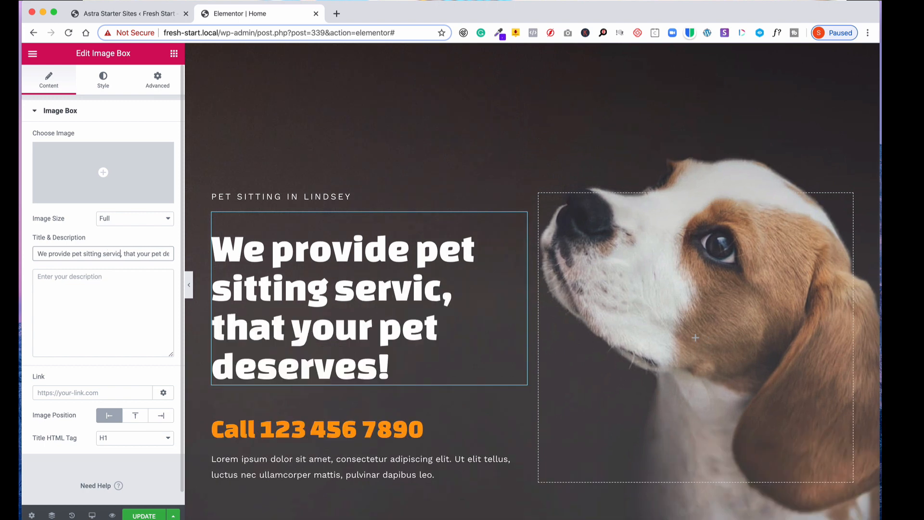
pyautogui.write('e')
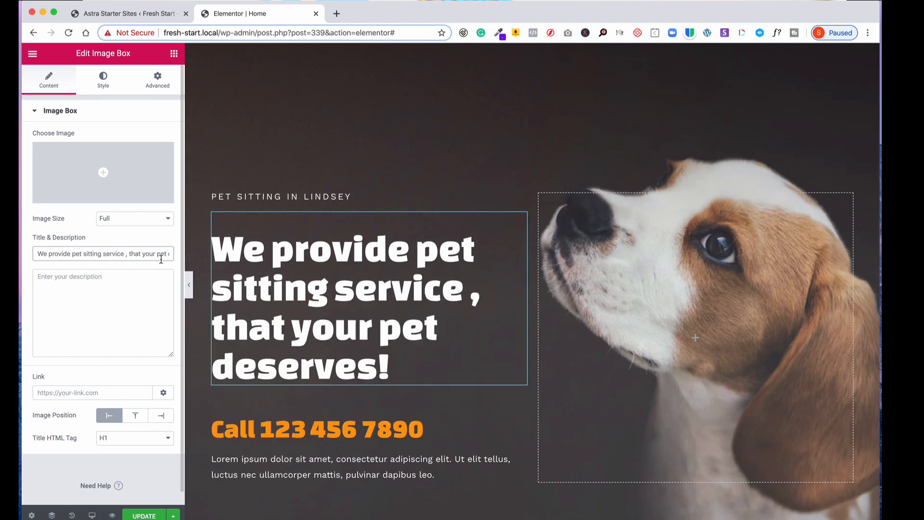
pyautogui.doubleClick(134, 254)
pyautogui.press('BackSpace')
pyautogui.press('BackSpace')
pyautogui.press('BackSpace')
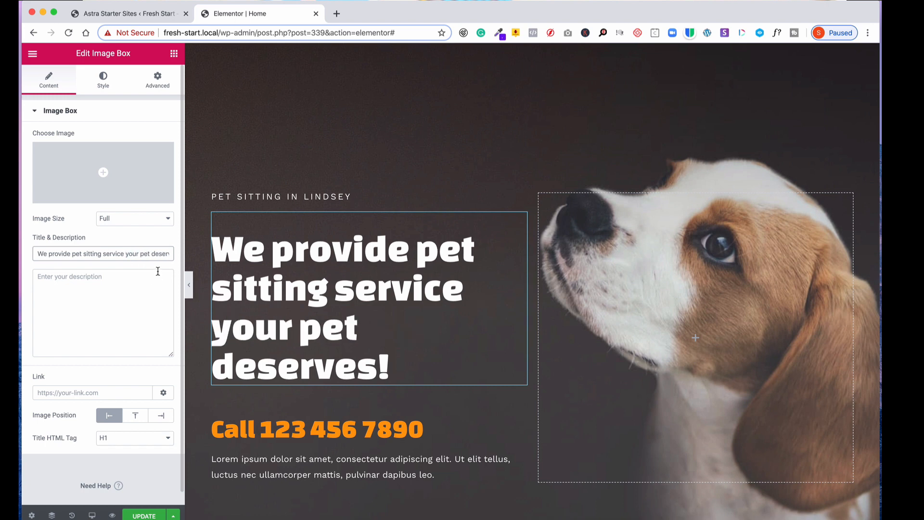
# Step: Reword the main title's image box to "We provide pet sitting service you can count on."
pyautogui.click(138, 253)
pyautogui.press('BackSpace')
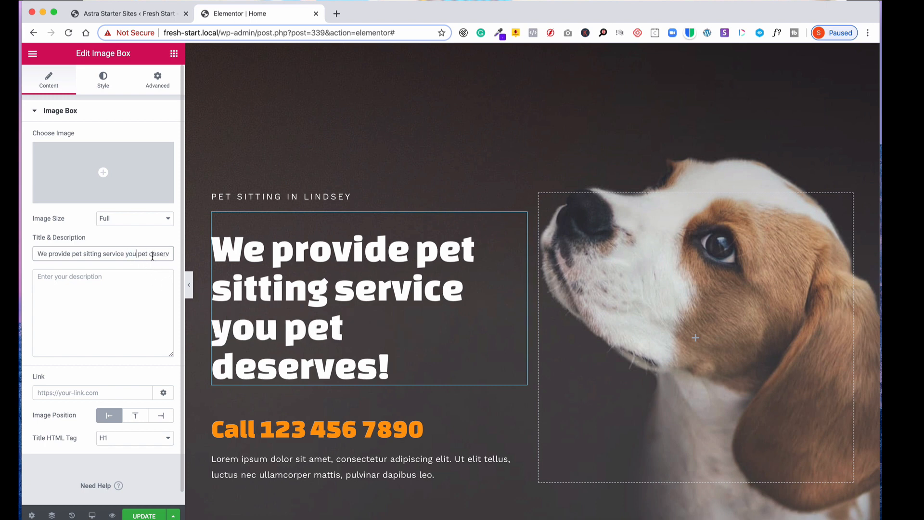
pyautogui.moveTo(148, 254); pyautogui.dragTo(169, 254)
pyautogui.press('BackSpace')
pyautogui.press('BackSpace')
pyautogui.press('BackSpace')
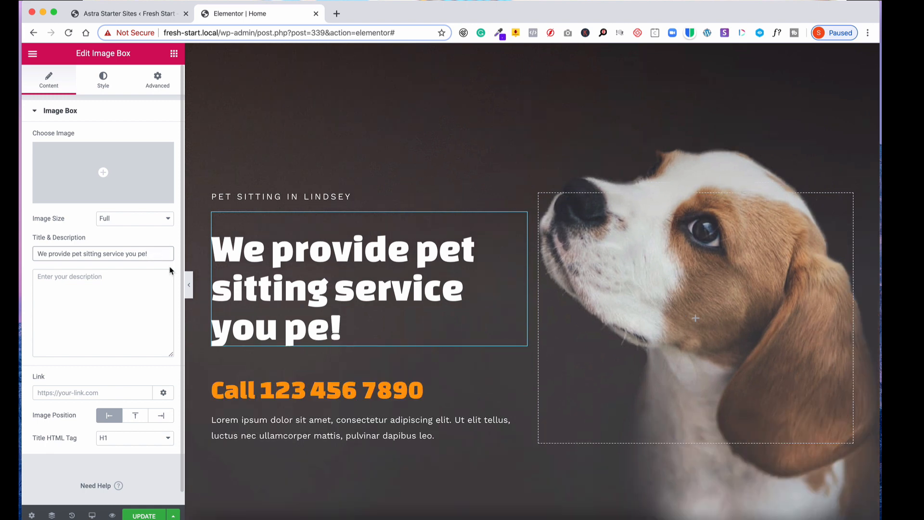
pyautogui.press('BackSpace')
pyautogui.press('Delete')
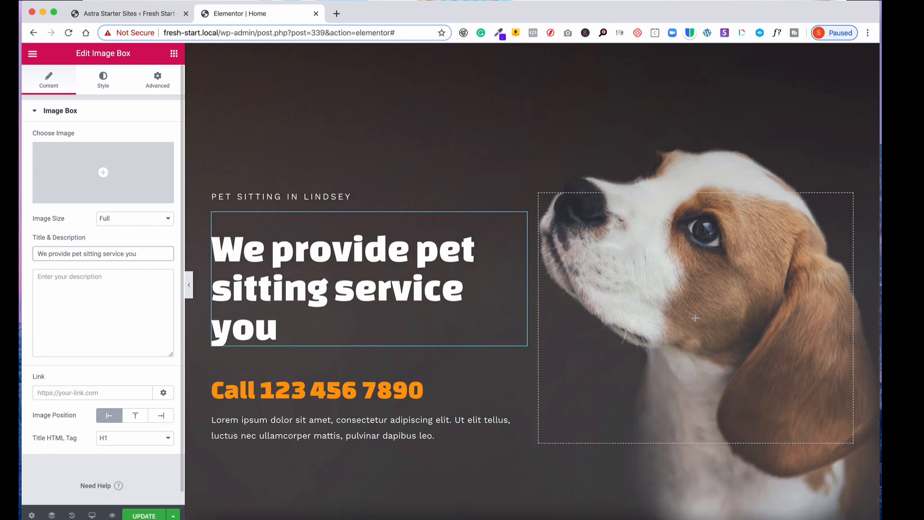
pyautogui.write('can cou')
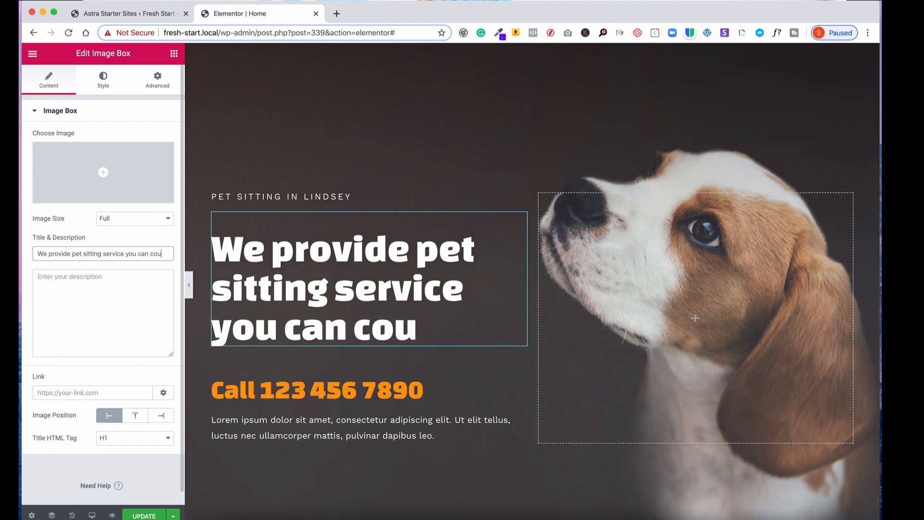
pyautogui.write('nt on')
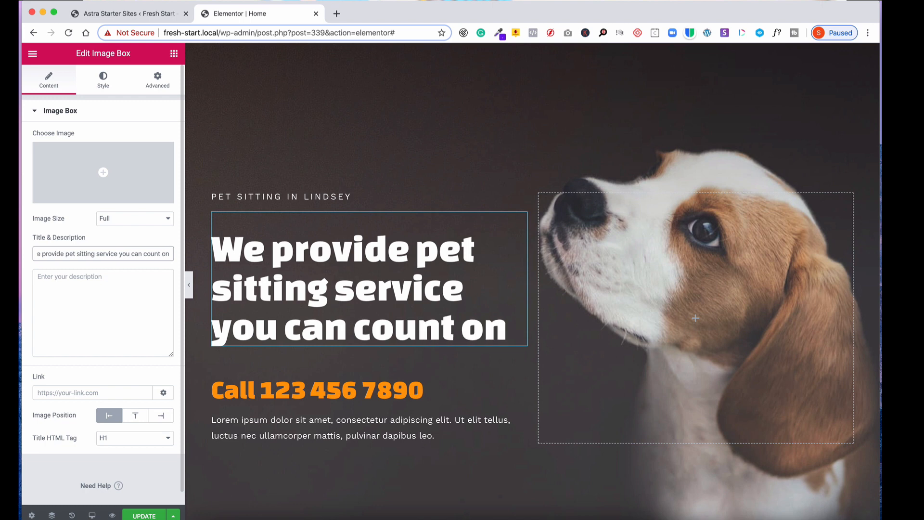
pyautogui.write('.')
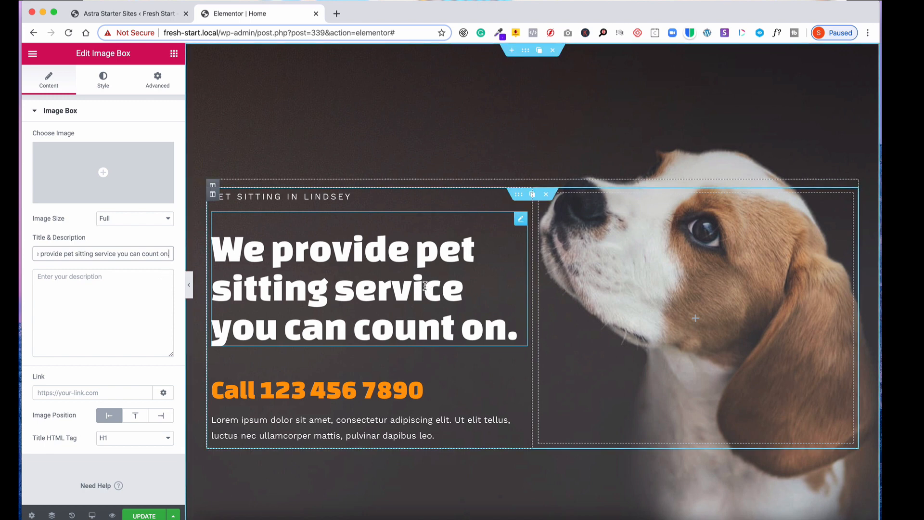
# Step: Replace the orange phone line's title below the main title with "Contact us today!"
pyautogui.scroll(-2, 434, 284)
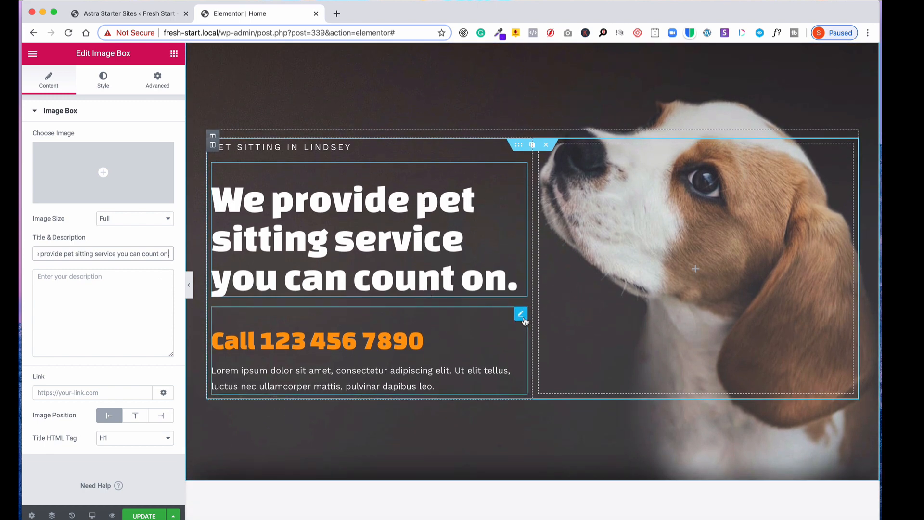
pyautogui.click(521, 315)
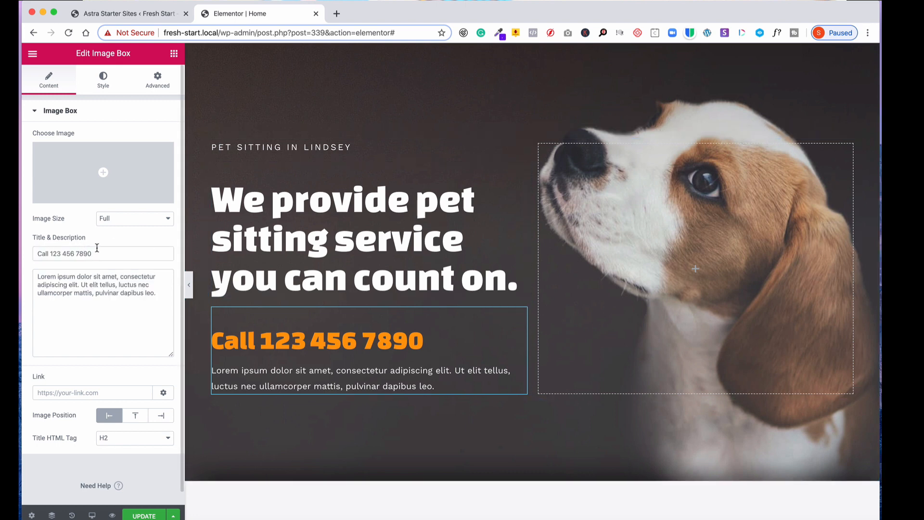
pyautogui.moveTo(101, 253); pyautogui.dragTo(21, 254)
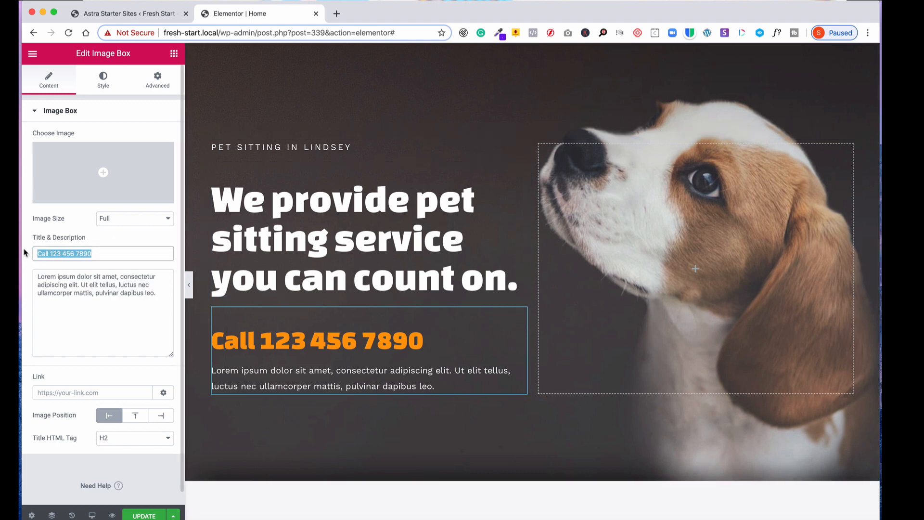
pyautogui.write('Contac')
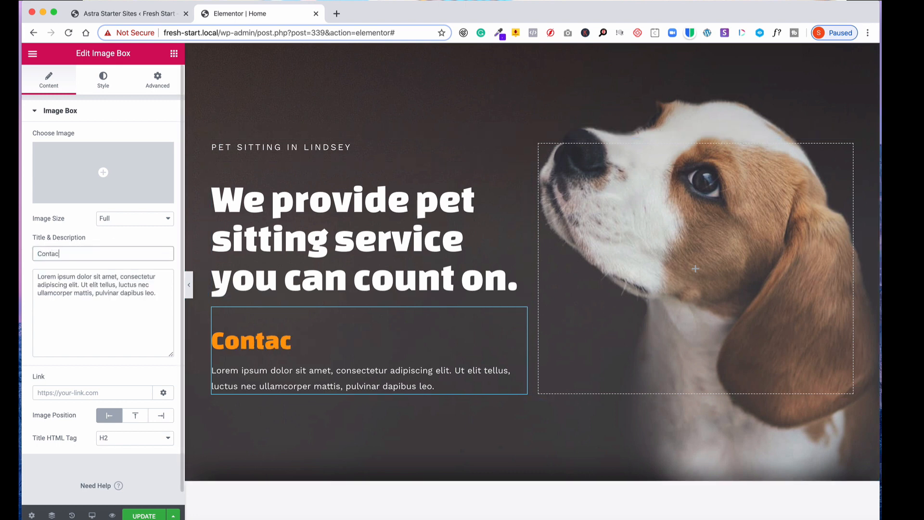
pyautogui.write('t us toda')
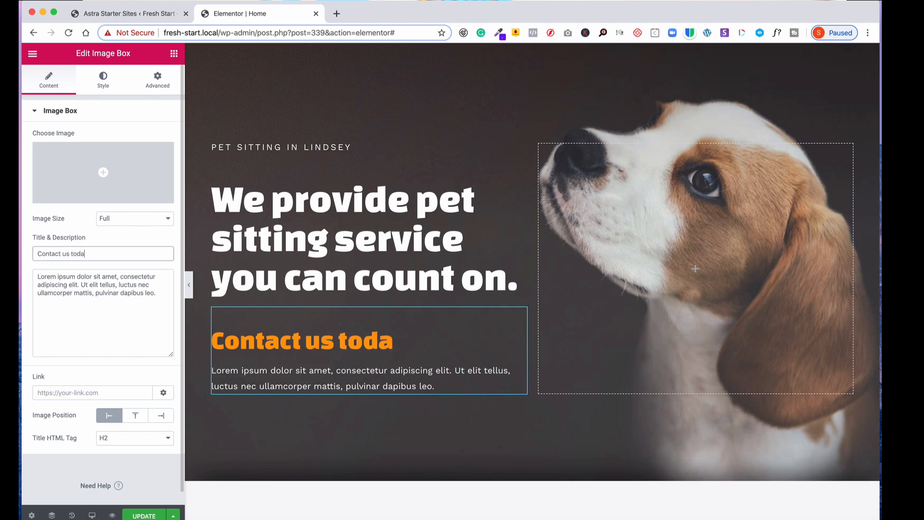
pyautogui.write('y!')
# Step: Replace the placeholder description in the same image box with "We would be happy to talk with you about your pet sitting needs."
pyautogui.moveTo(162, 295); pyautogui.dragTo(38, 277)
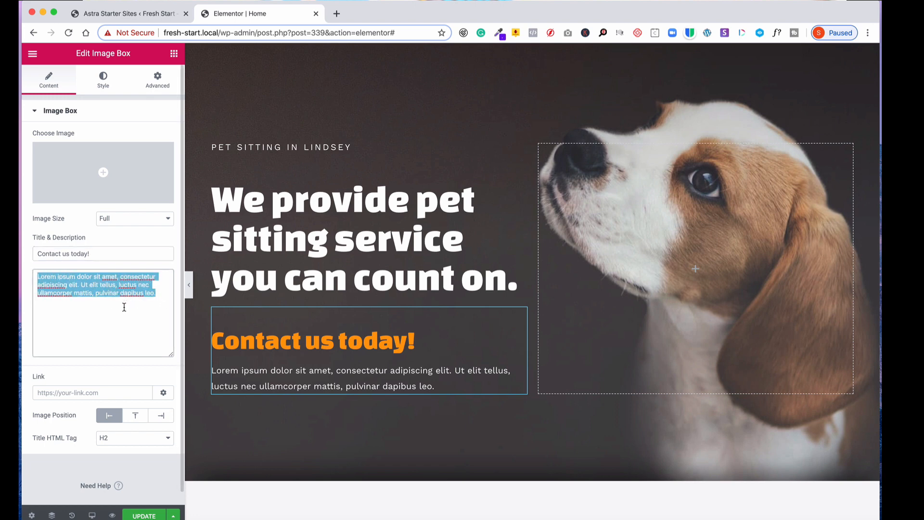
pyautogui.write('W')
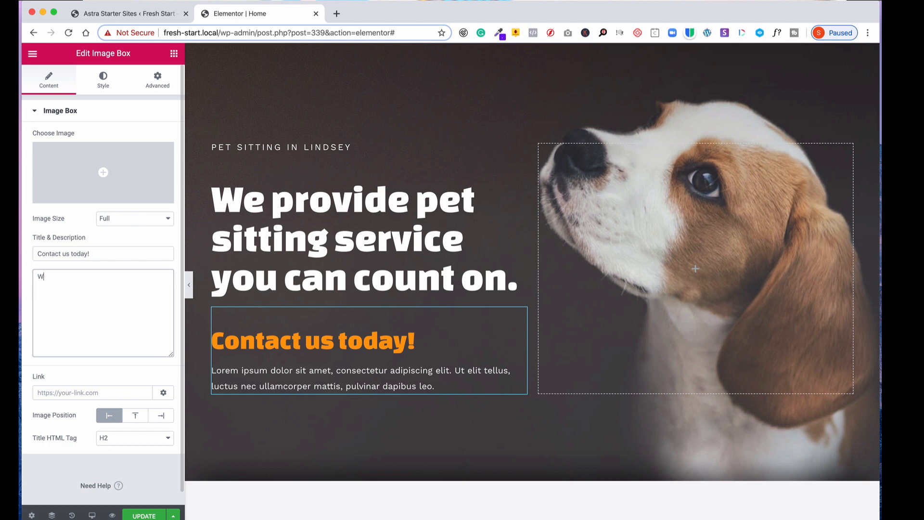
pyautogui.write('e would ')
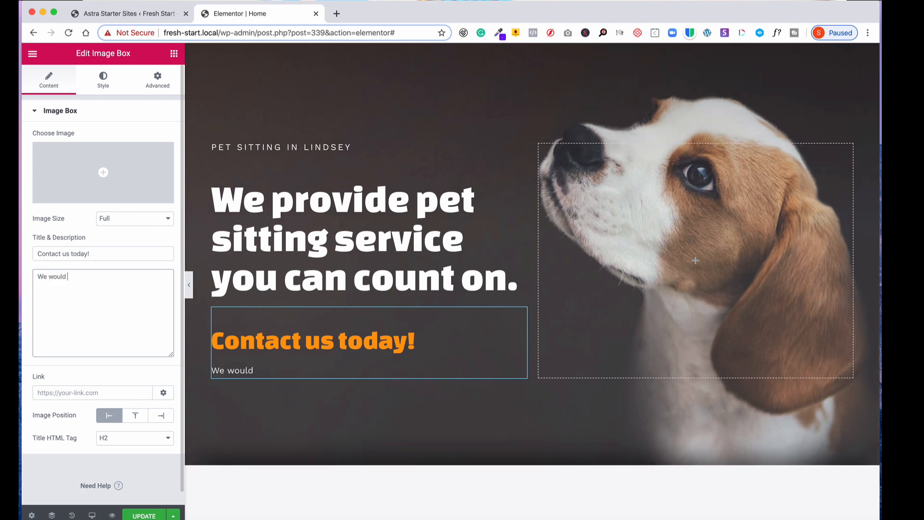
pyautogui.write('be happy to talk w')
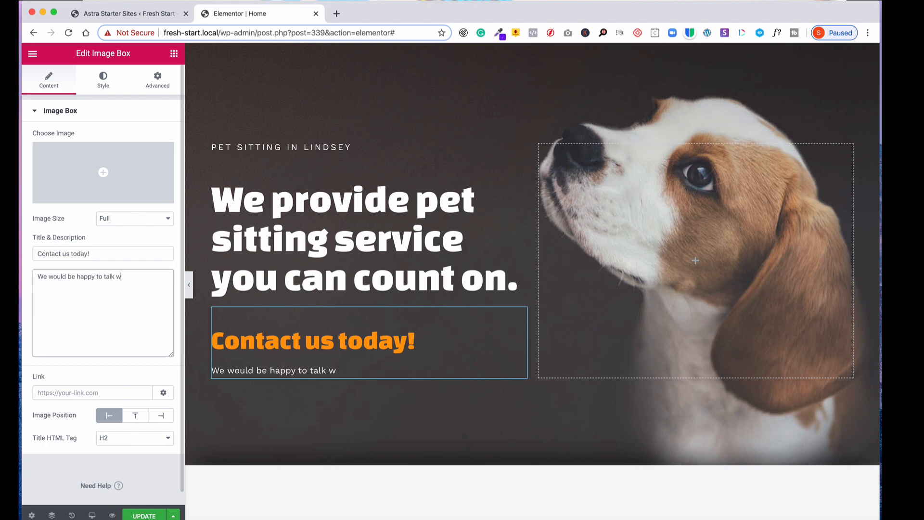
pyautogui.write('ith you about you')
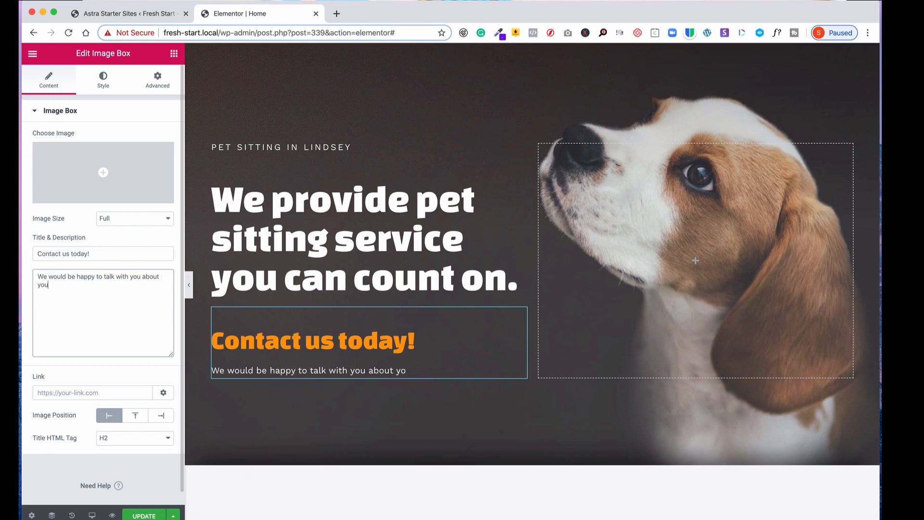
pyautogui.write('r pet sitting needs.')
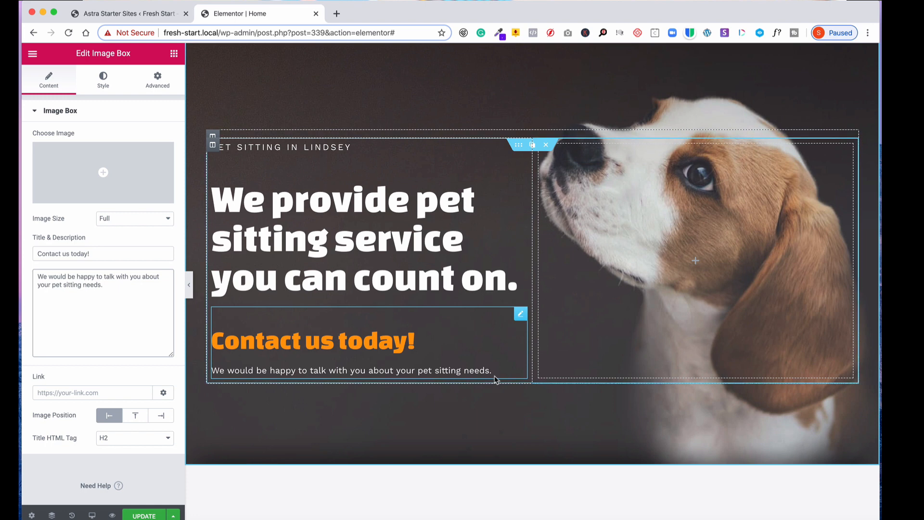
# Step: Try to add a Button widget to the contact text and accept the Font Awesome 5 upgrade, leaving the page without saving
pyautogui.click(174, 53)
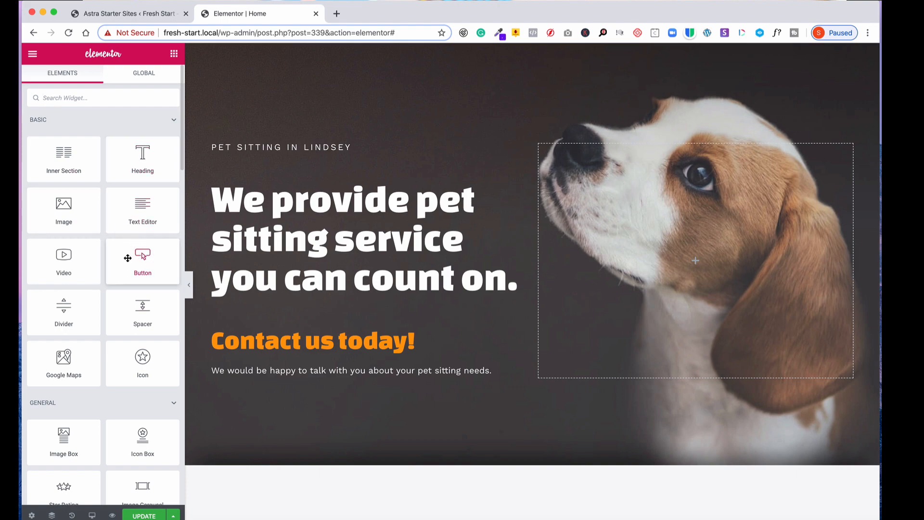
pyautogui.moveTo(128, 258); pyautogui.dragTo(428, 373)
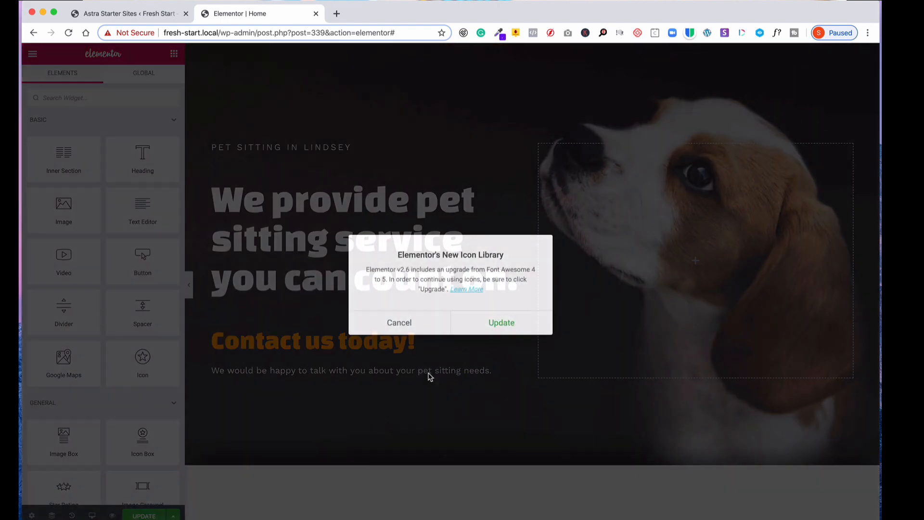
pyautogui.click(497, 329)
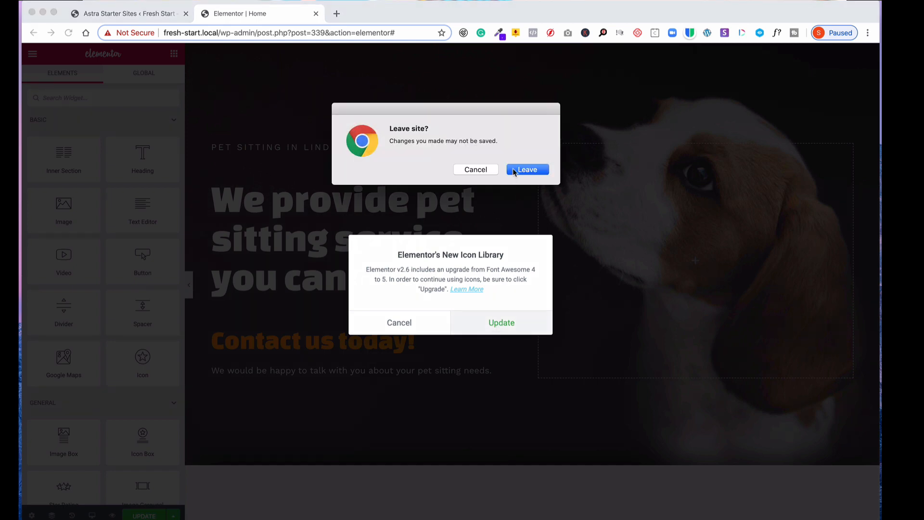
pyautogui.click(515, 171)
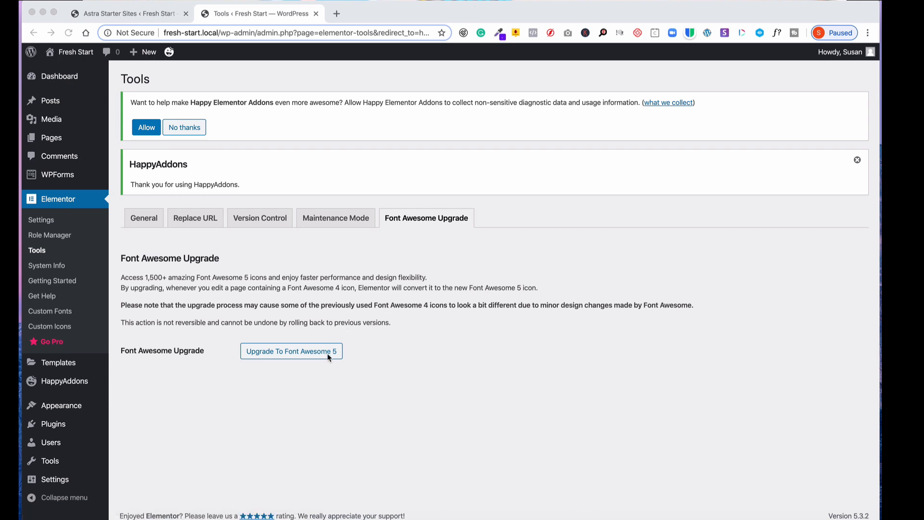
pyautogui.click(313, 357)
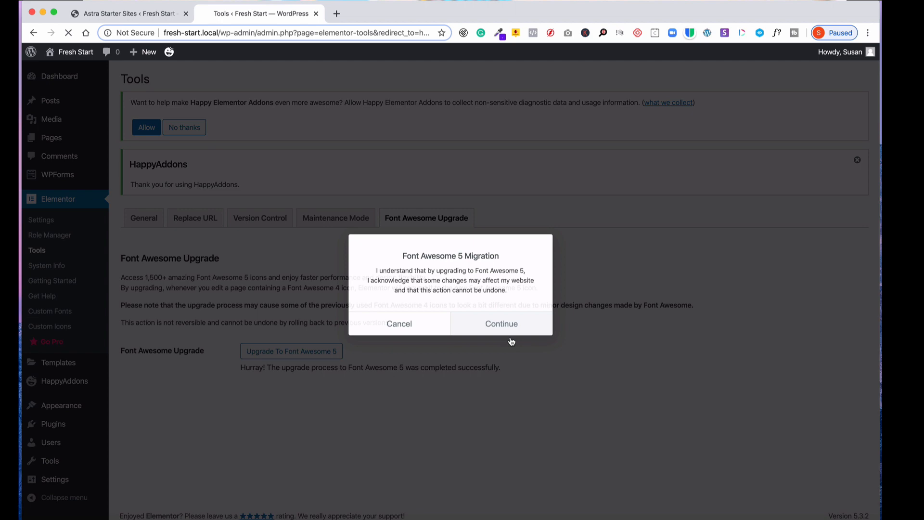
pyautogui.click(509, 328)
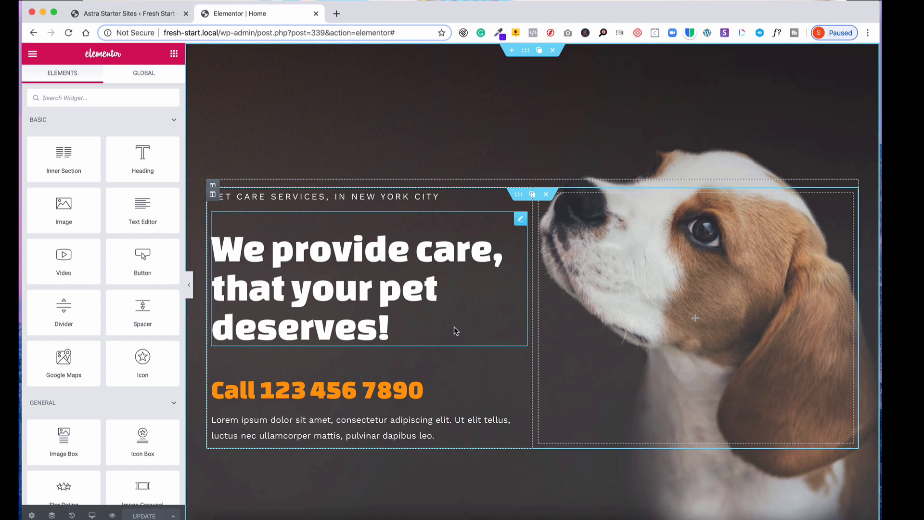
# Step: Change the small heading above the main title to "Pet Sitting Services in Lindsey" and save the Home page
pyautogui.click(480, 199)
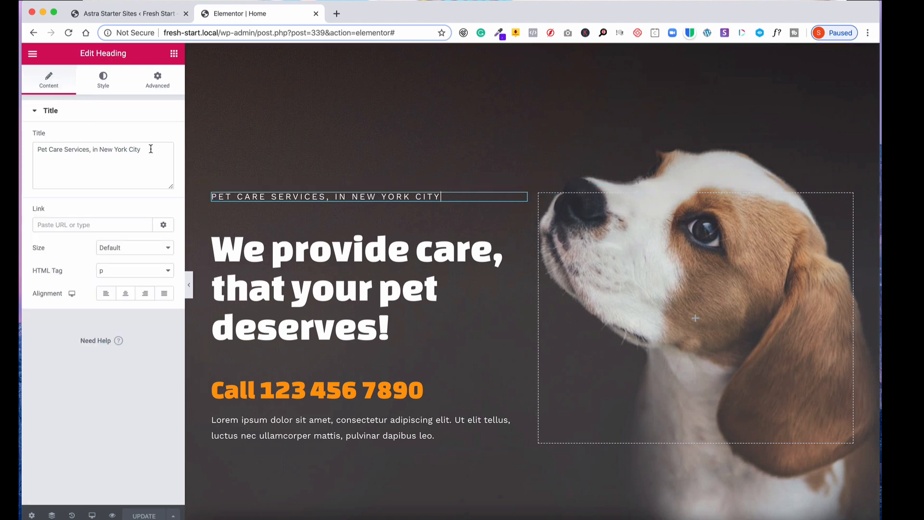
pyautogui.moveTo(150, 149); pyautogui.dragTo(104, 151)
pyautogui.press('BackSpace')
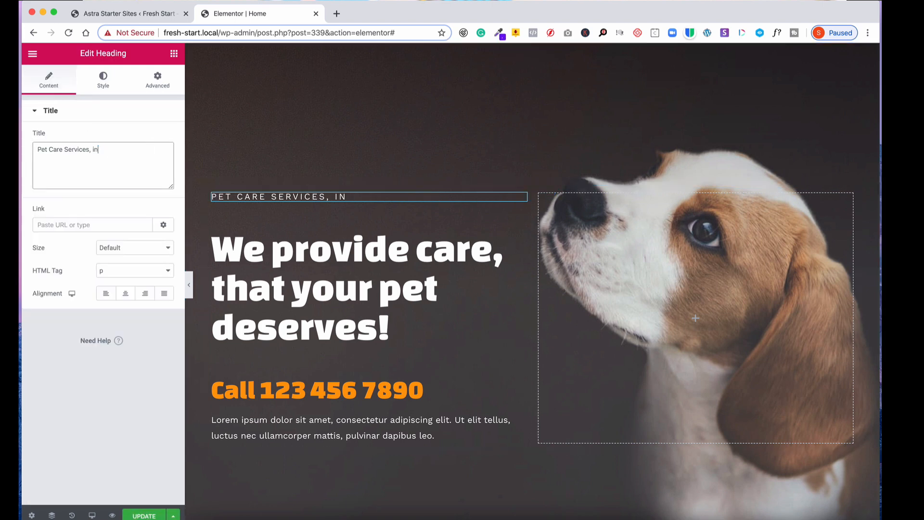
pyautogui.press('BackSpace')
pyautogui.press('BackSpace')
pyautogui.press('BackSpace')
pyautogui.press('BackSpace')
pyautogui.press('BackSpace')
pyautogui.press('BackSpace')
pyautogui.press('BackSpace')
pyautogui.press('BackSpace')
pyautogui.press('BackSpace')
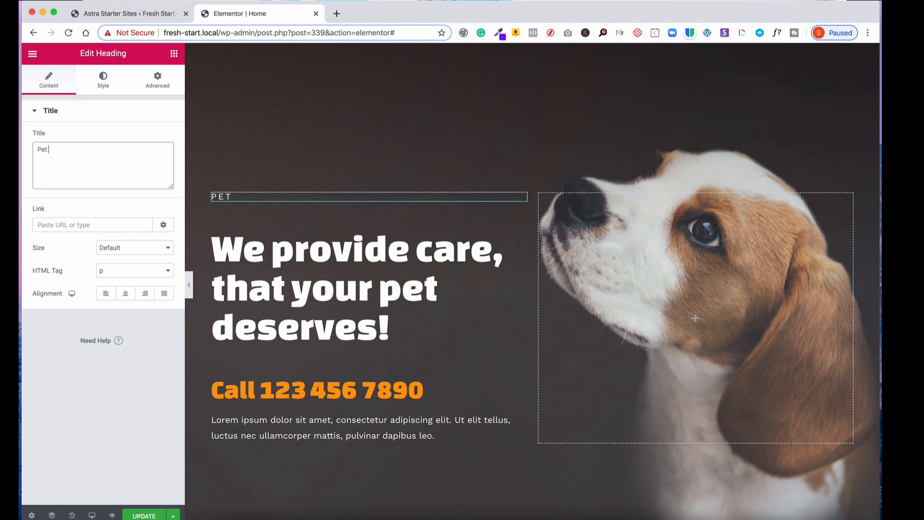
pyautogui.write('Sitting Services in')
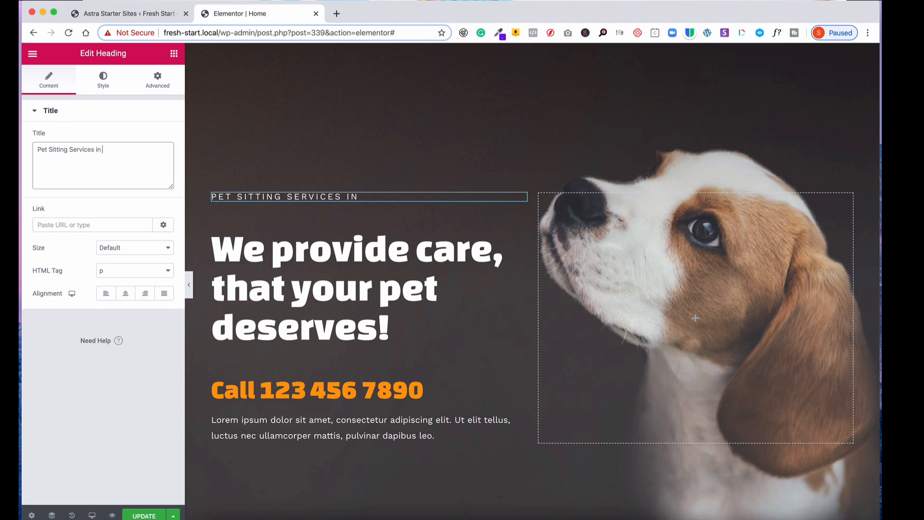
pyautogui.write(' Lindsey')
pyautogui.click(149, 515)
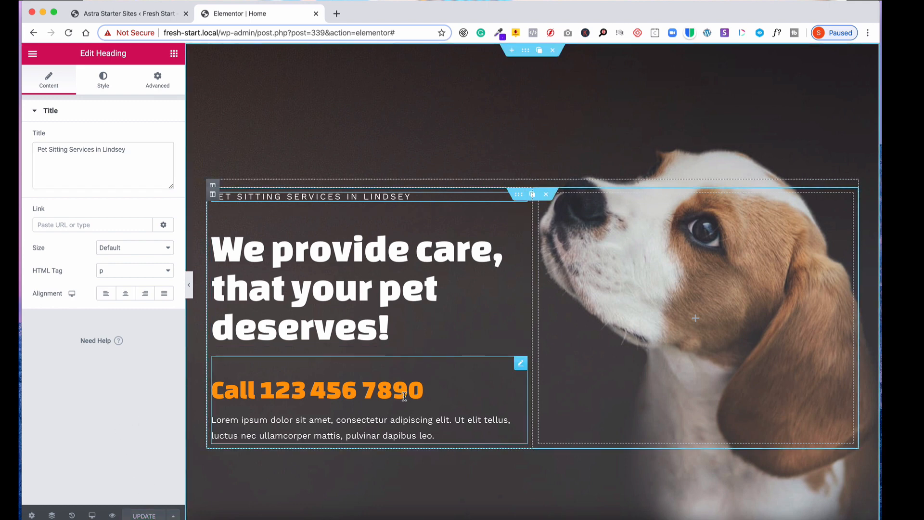
pyautogui.scroll(-10, 405, 396)
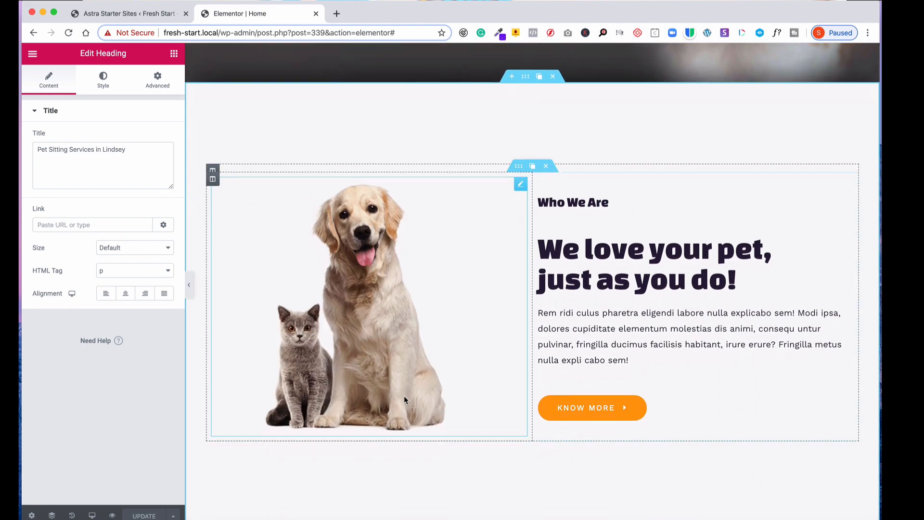
pyautogui.scroll(-10, 404, 397)
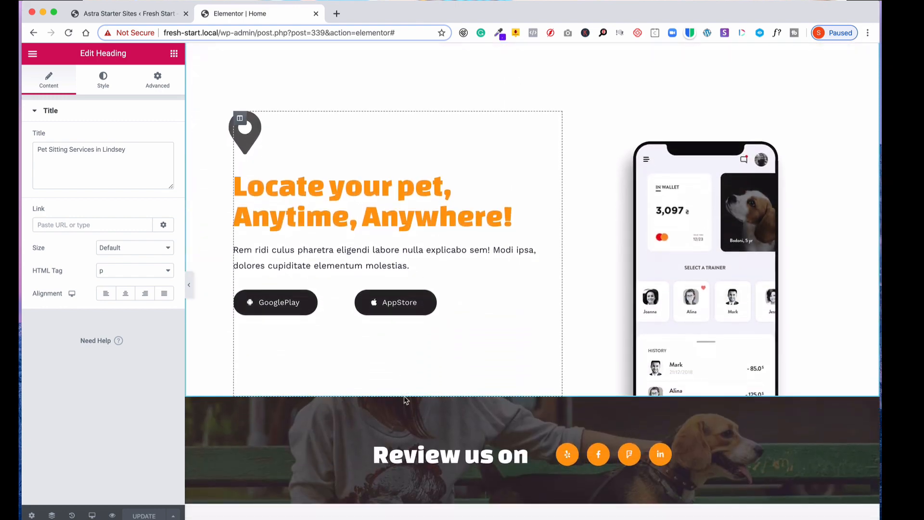
pyautogui.scroll(-5, 405, 400)
pyautogui.scroll(15, 405, 400)
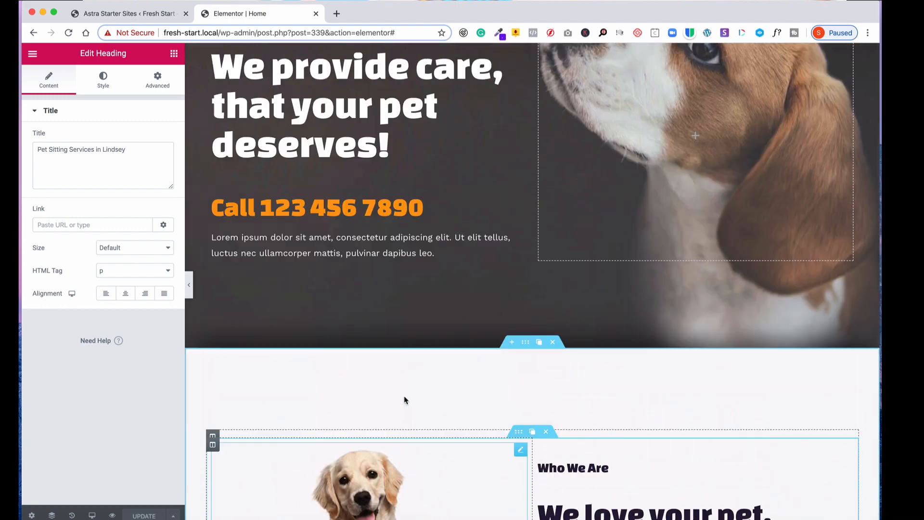
pyautogui.scroll(4, 404, 397)
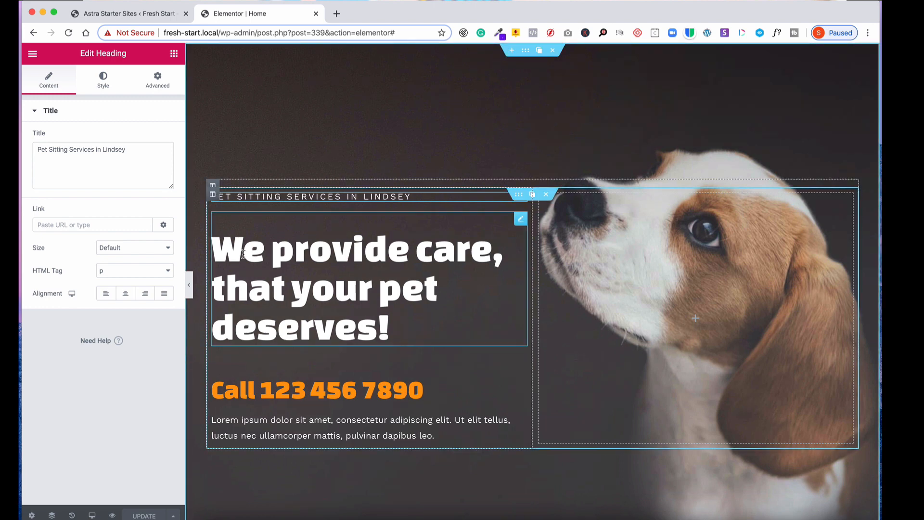
# Step: Exit the Home page editor and open the WordPress dashboard's home screen
pyautogui.click(33, 54)
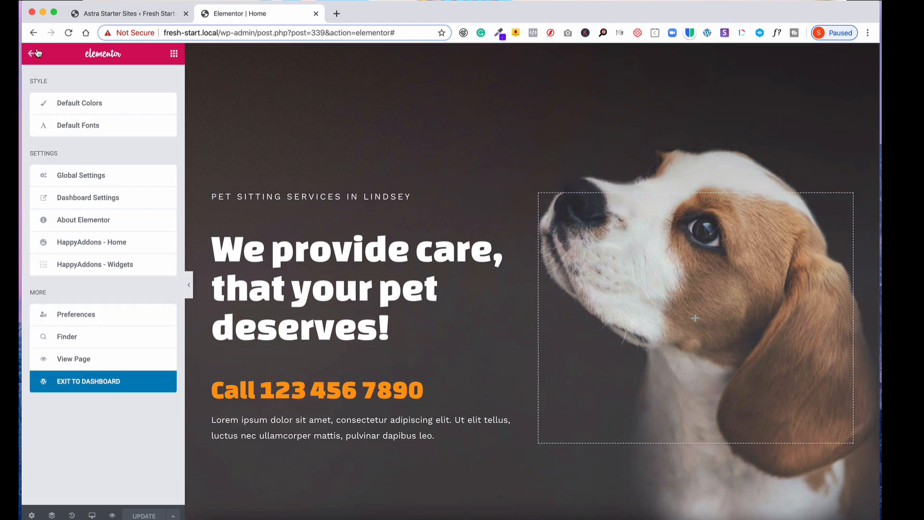
pyautogui.click(110, 387)
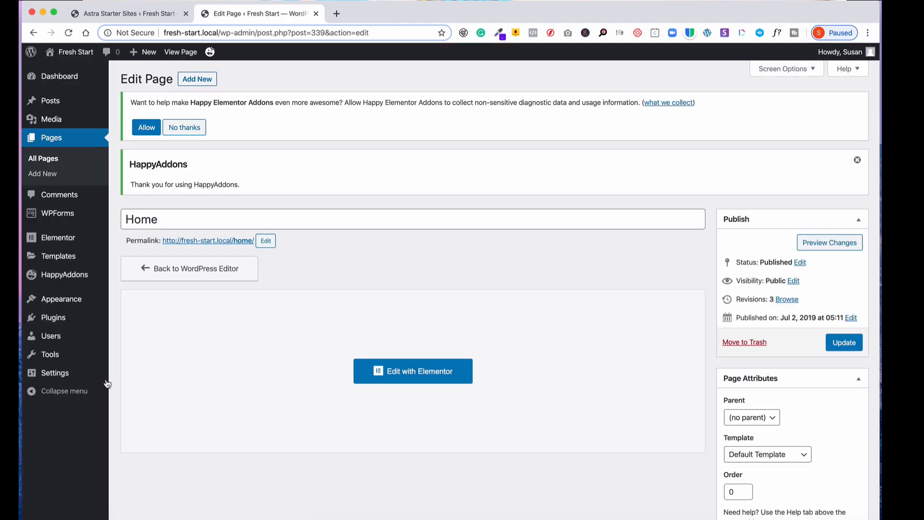
pyautogui.click(66, 83)
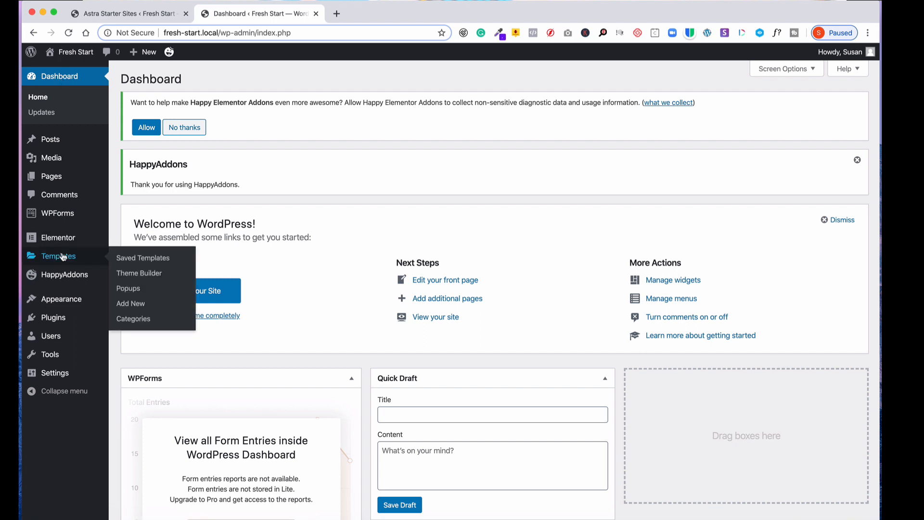
# Step: Decline the Happy Elementor Addons data-collection request, dismiss the HappyAddons thank-you notice, and look over the dashboard
pyautogui.click(183, 127)
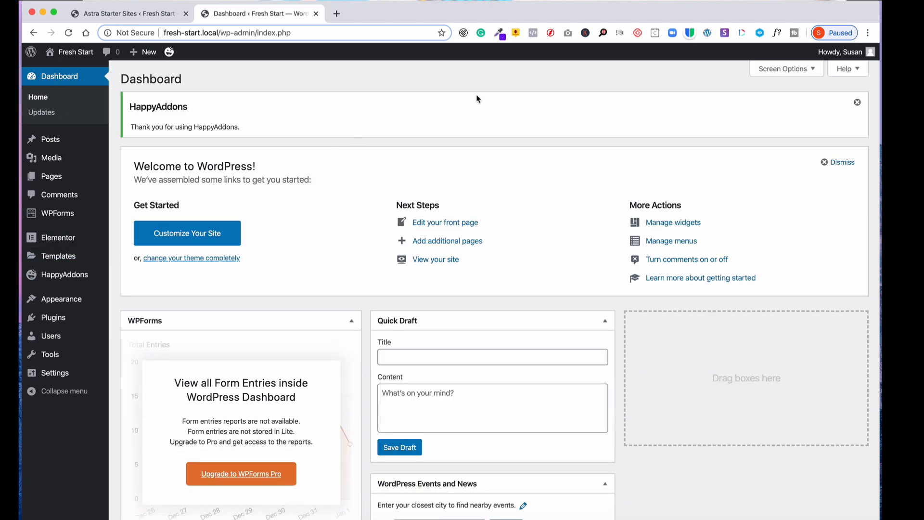
pyautogui.click(858, 103)
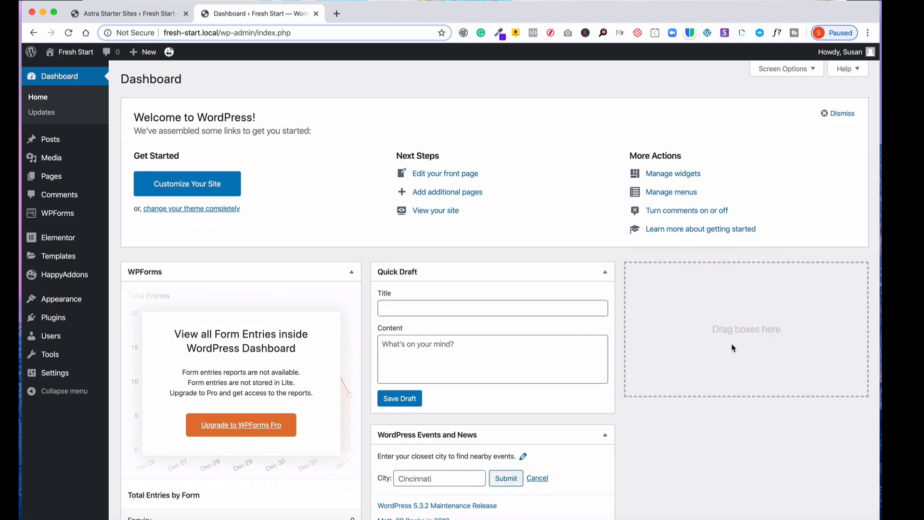
pyautogui.scroll(-5, 731, 347)
pyautogui.scroll(5, 724, 345)
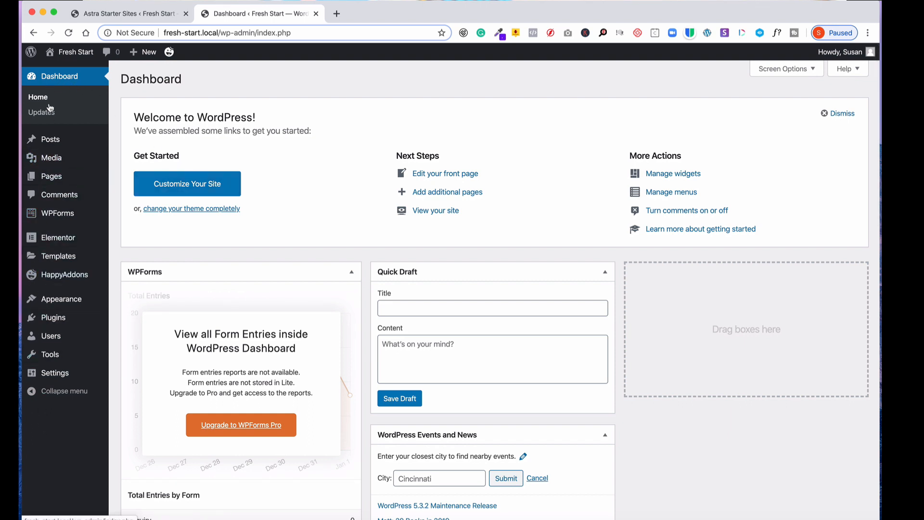
# Step: Open the Media Library and look through the images imported with the starter site
pyautogui.moveTo(60, 203)
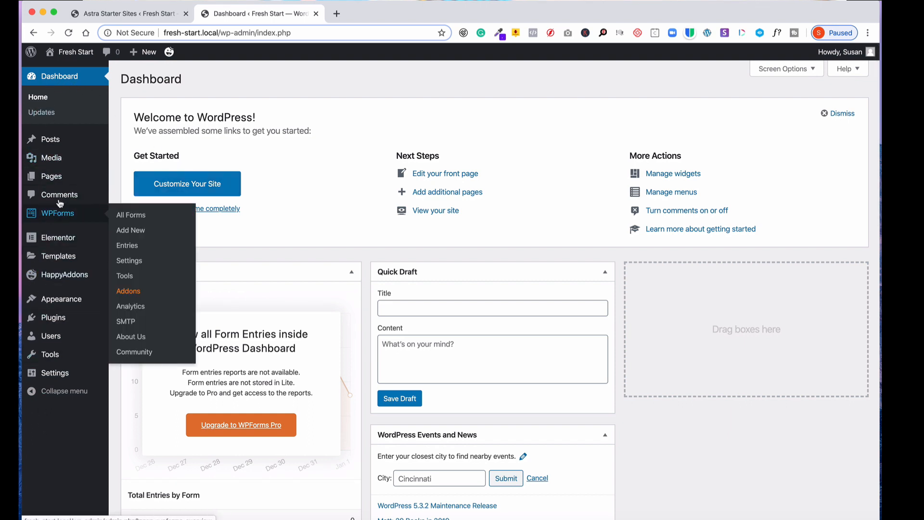
pyautogui.click(53, 160)
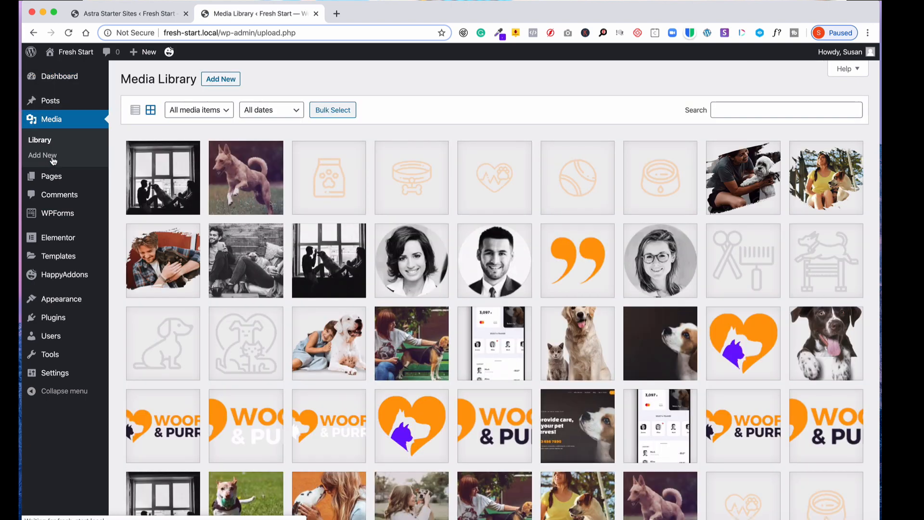
pyautogui.scroll(-7, 576, 270)
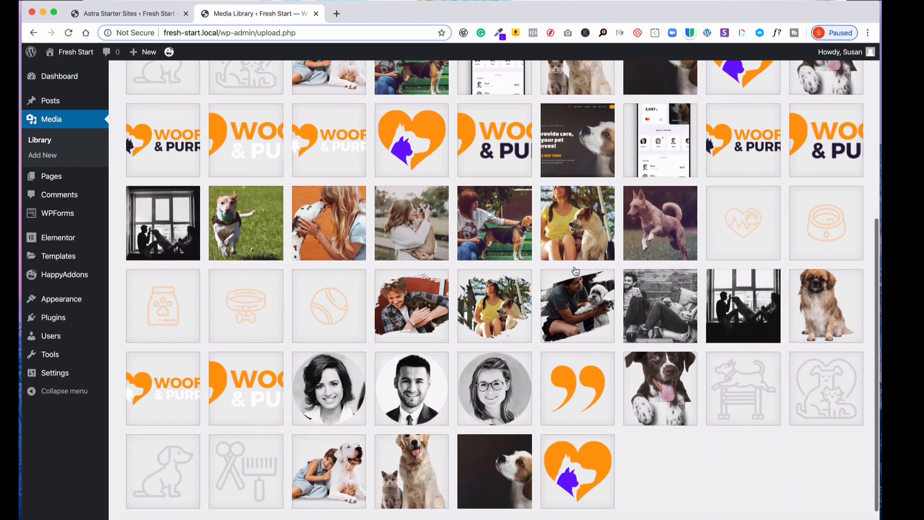
pyautogui.scroll(8, 576, 271)
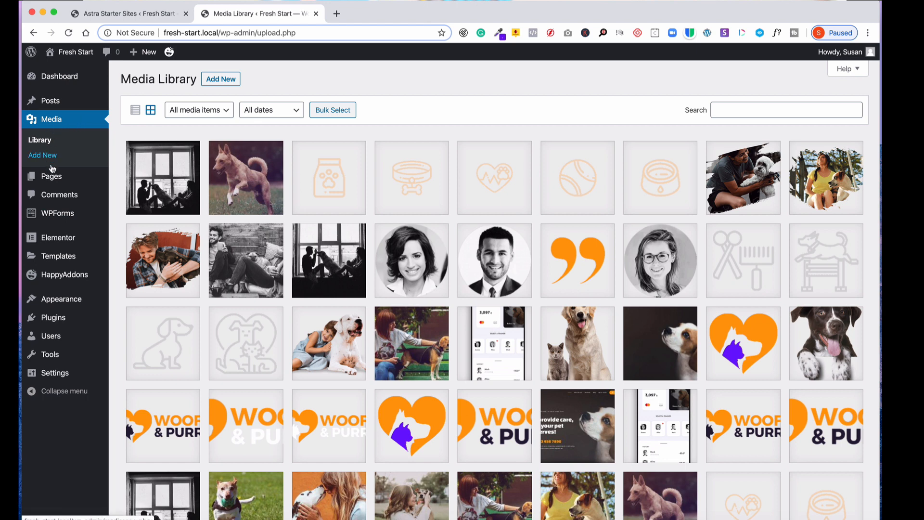
# Step: Open the Enquiry form in the WPForms builder, review its fields, and close the builder
pyautogui.moveTo(55, 179)
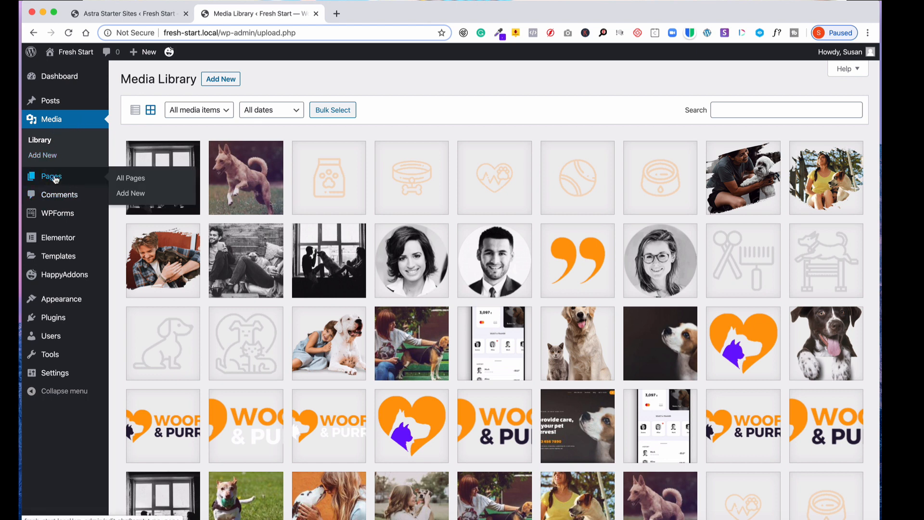
pyautogui.click(51, 214)
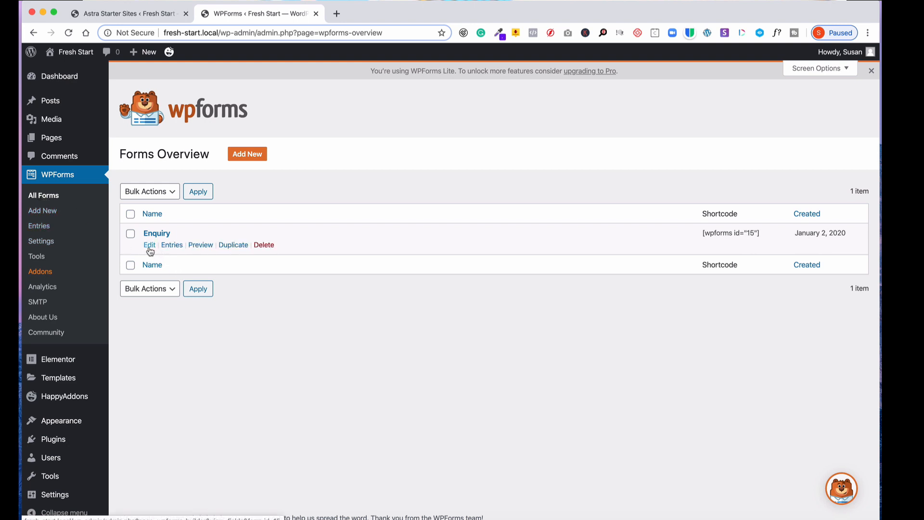
pyautogui.click(149, 245)
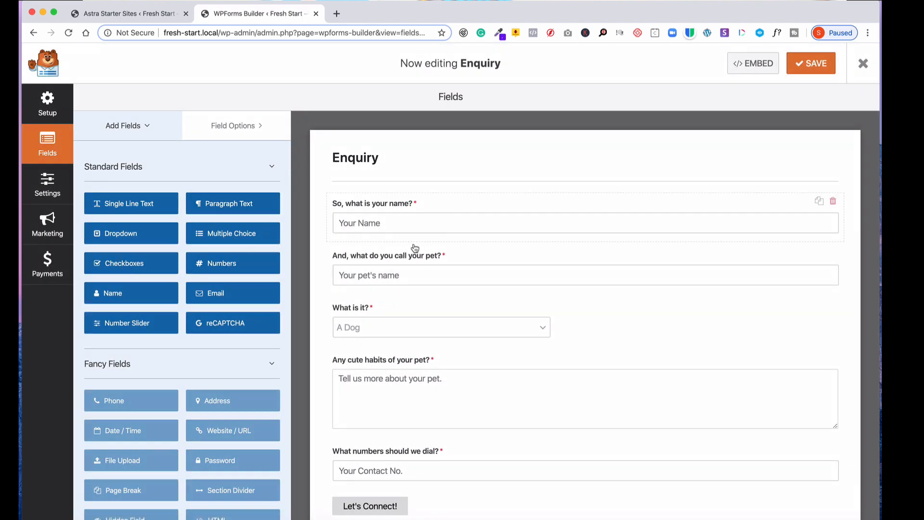
pyautogui.scroll(-1, 469, 253)
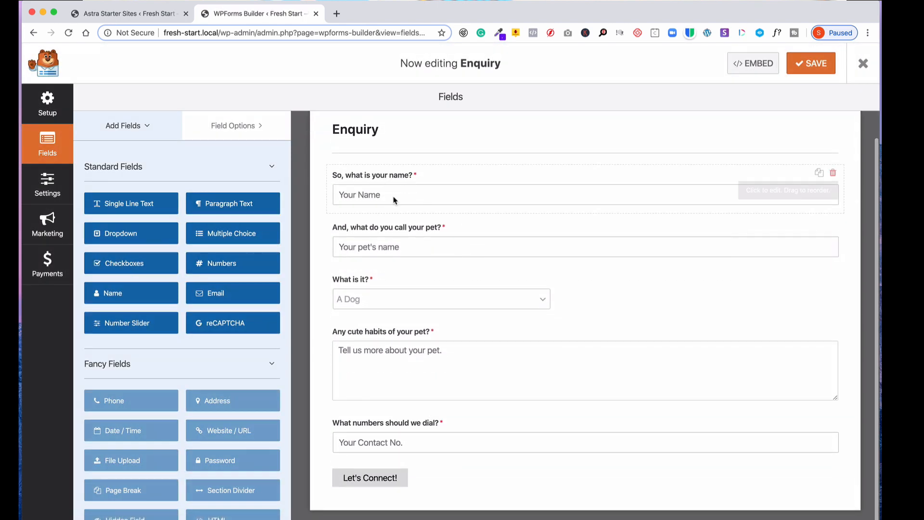
pyautogui.scroll(1, 402, 304)
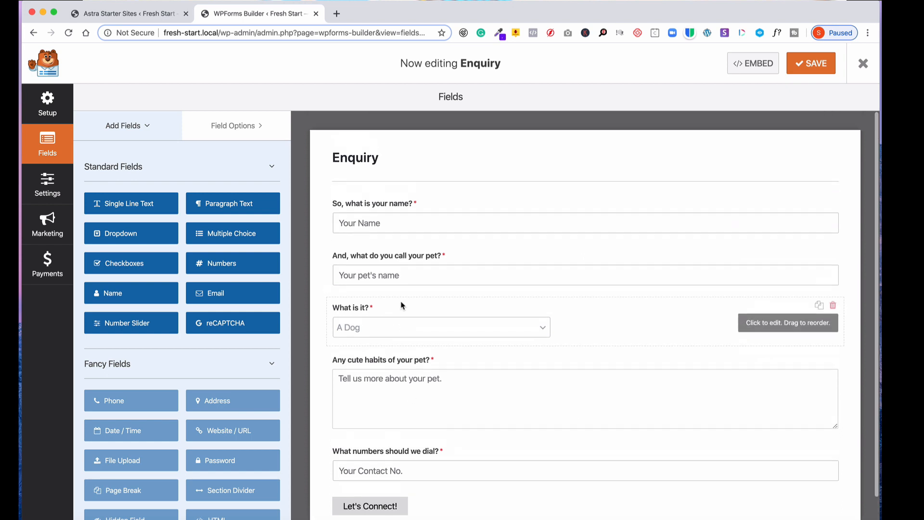
pyautogui.click(863, 64)
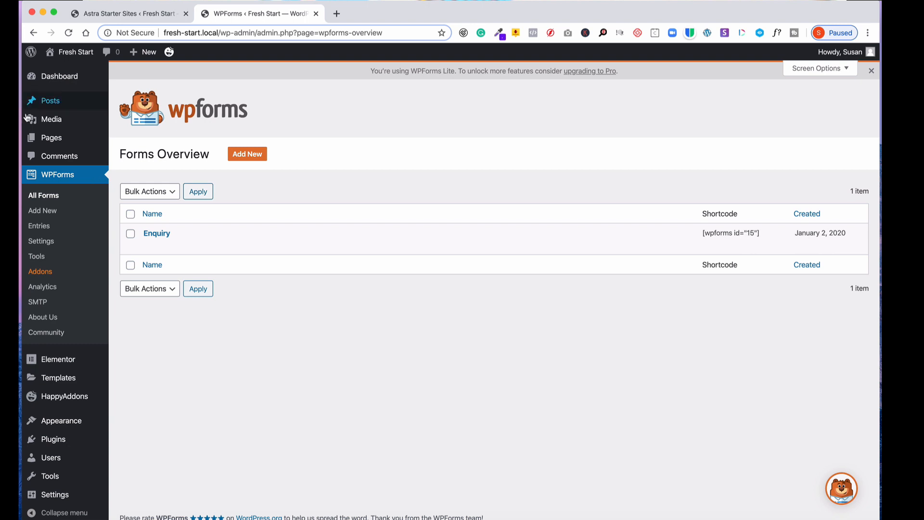
# Step: Review Elementor's General, Style and Advanced settings and save the settings
pyautogui.moveTo(56, 361)
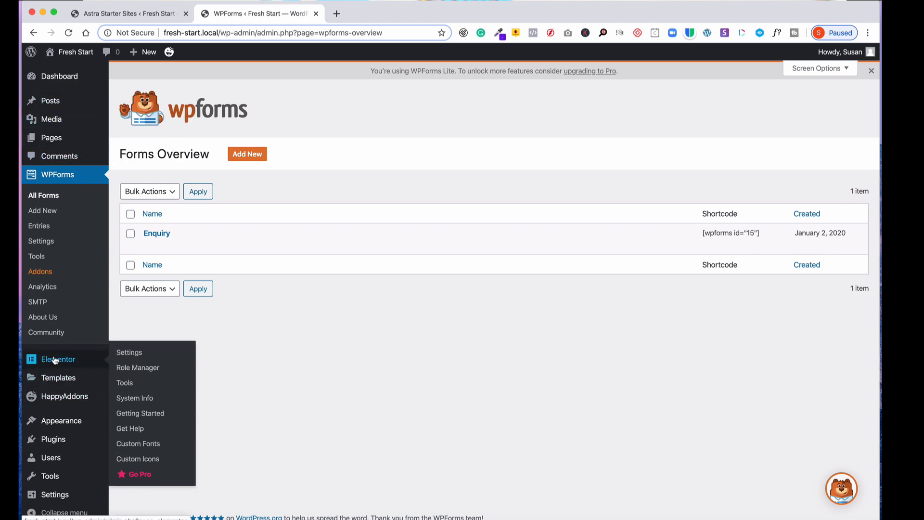
pyautogui.scroll(-1, 55, 360)
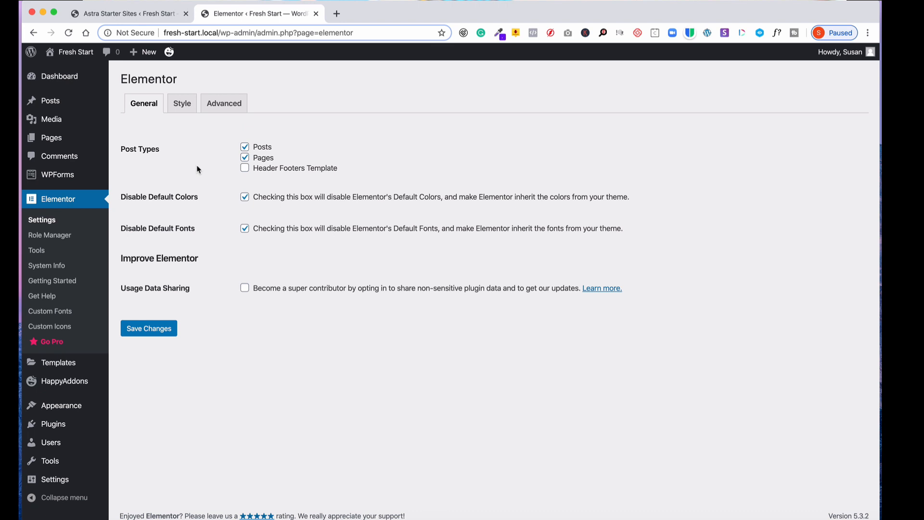
pyautogui.click(183, 107)
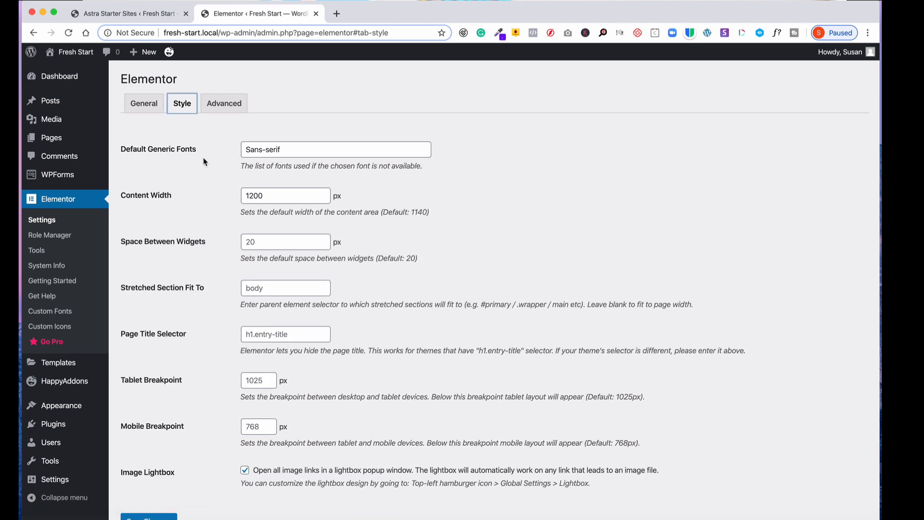
pyautogui.scroll(-2, 204, 162)
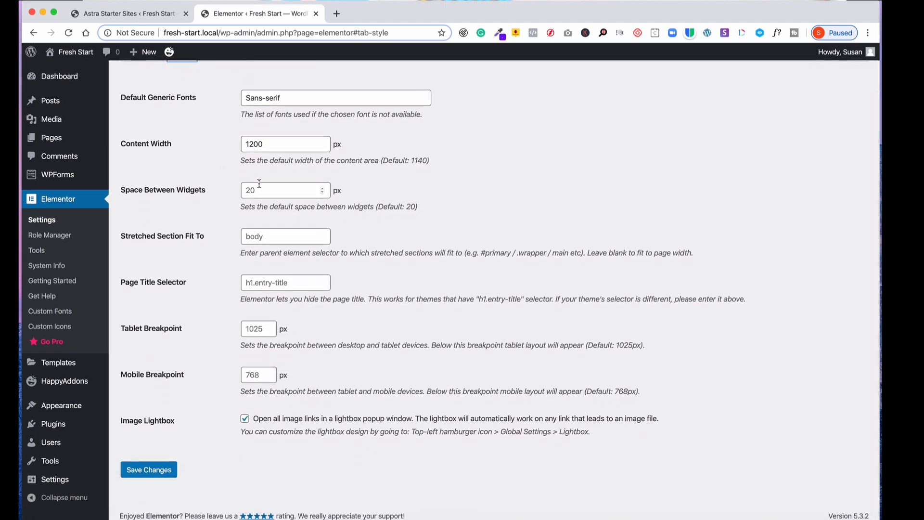
pyautogui.scroll(2, 220, 362)
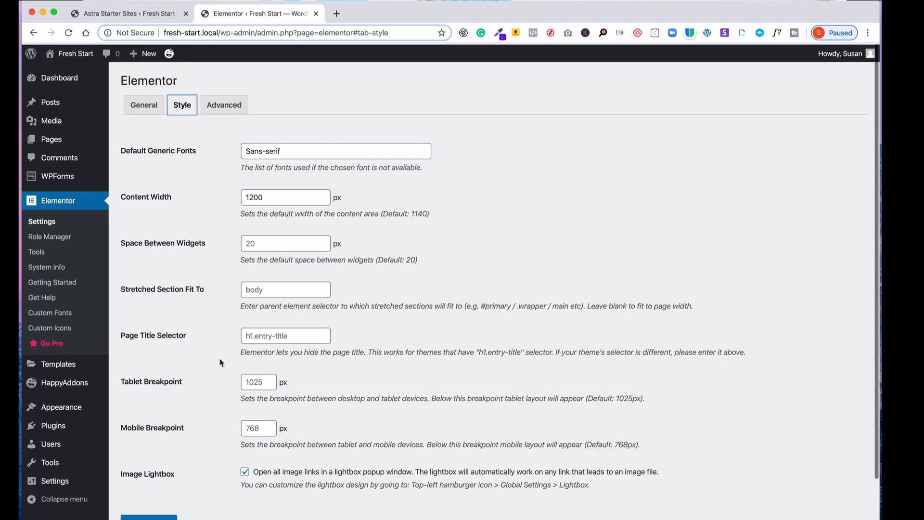
pyautogui.click(223, 103)
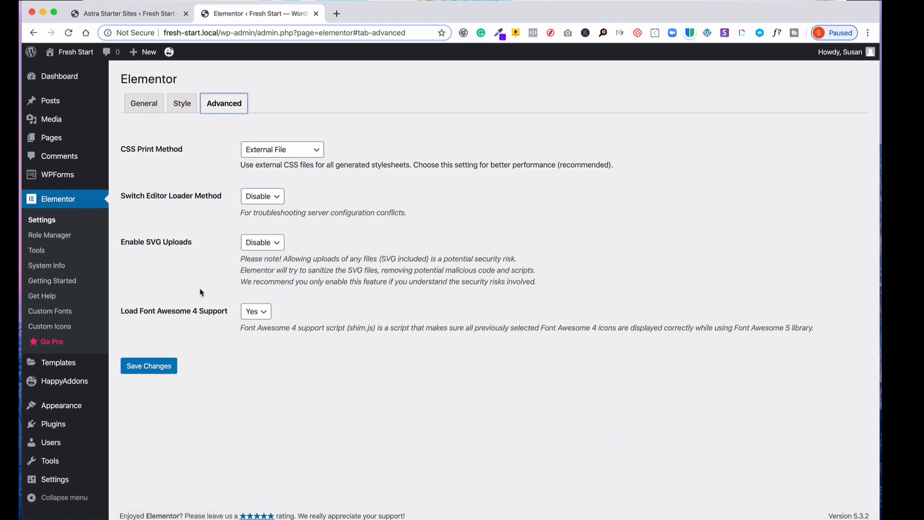
pyautogui.click(146, 366)
# Step: Open the list of saved Elementor templates and examine its entries
pyautogui.click(59, 366)
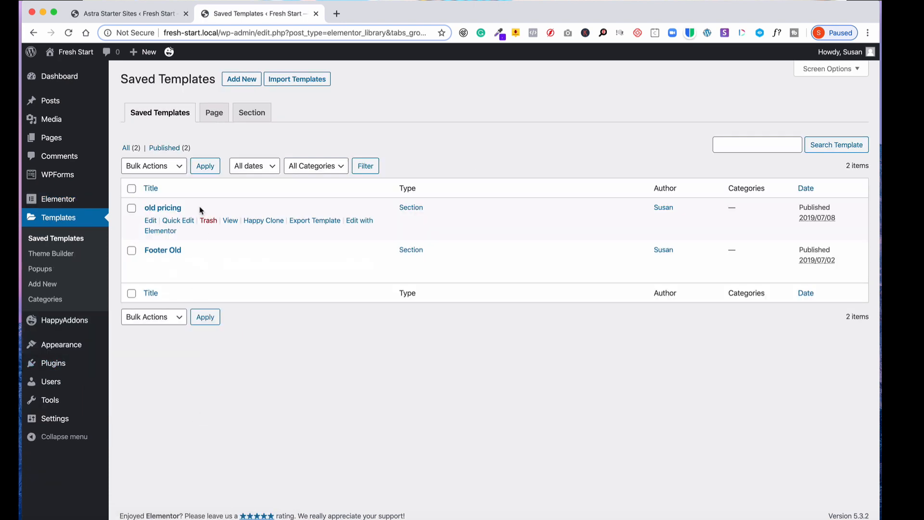
pyautogui.moveTo(192, 201)
pyautogui.moveTo(258, 275)
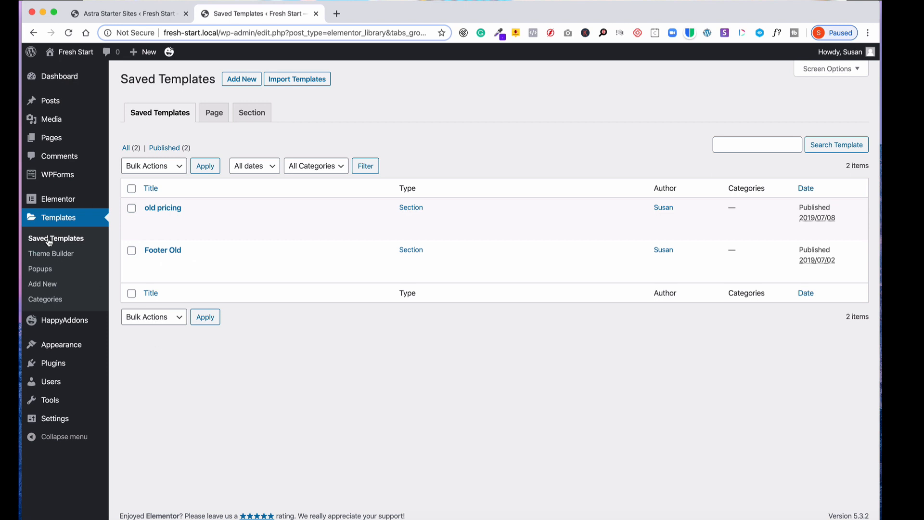
# Step: View the HappyAddons home page and the template list of the Header Footer Builder
pyautogui.click(54, 324)
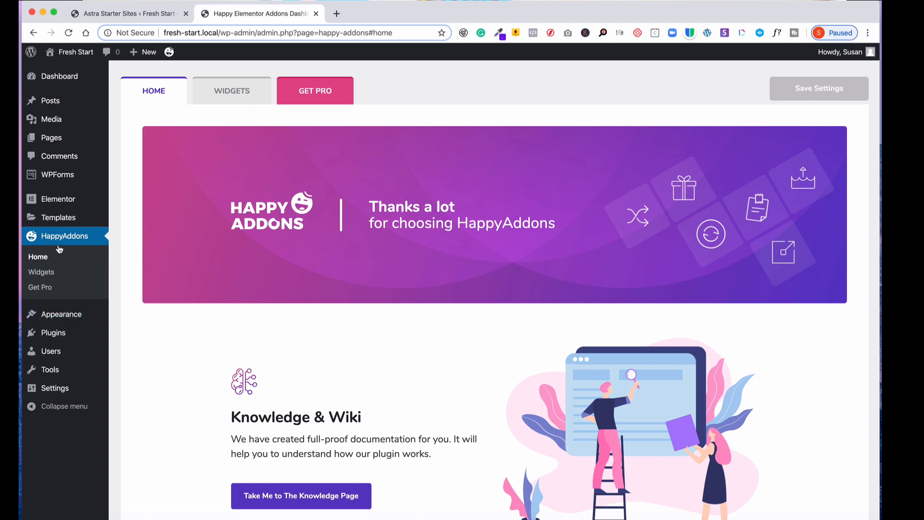
pyautogui.moveTo(57, 204)
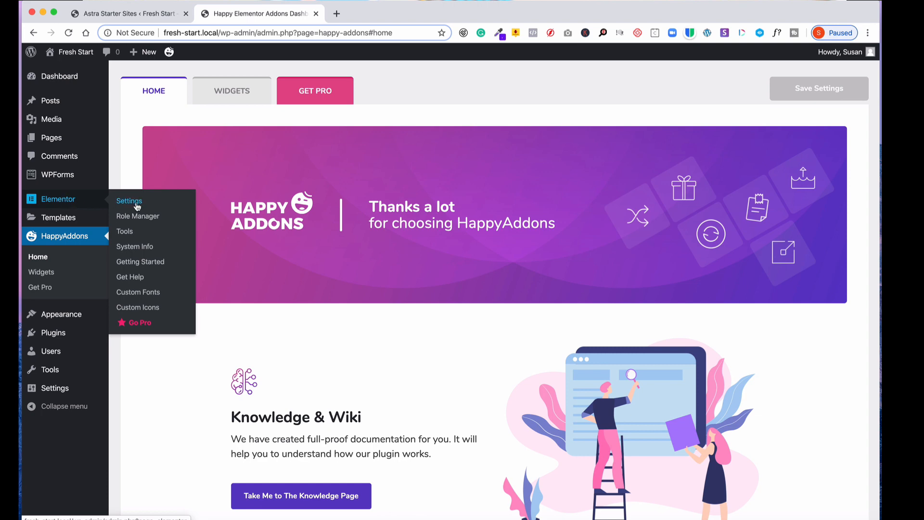
pyautogui.moveTo(60, 221)
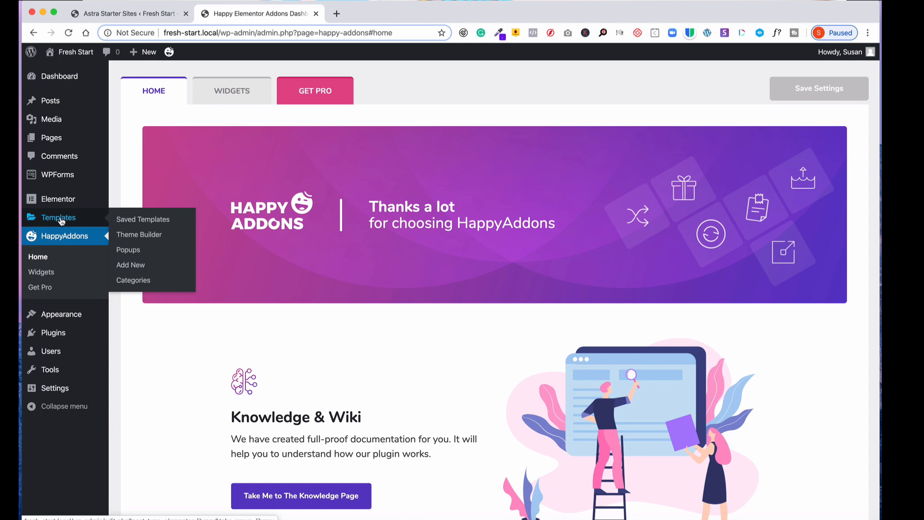
pyautogui.moveTo(58, 318)
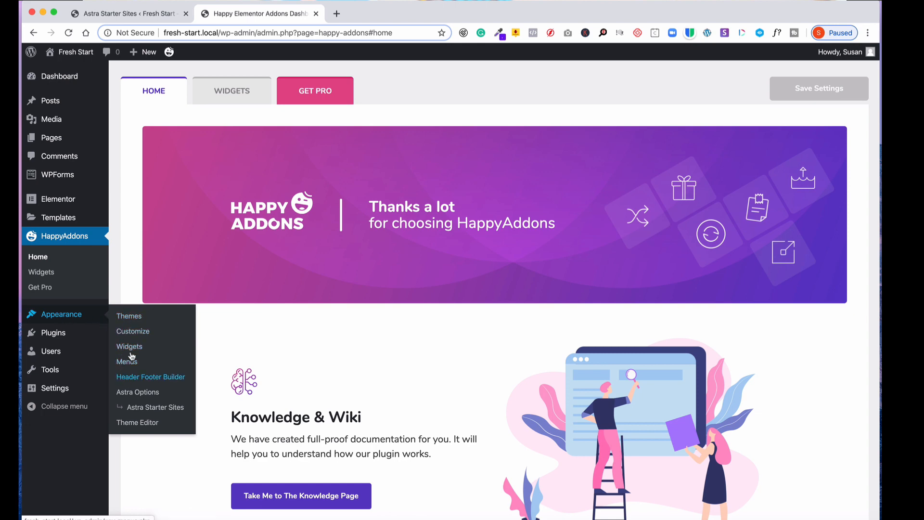
pyautogui.click(127, 380)
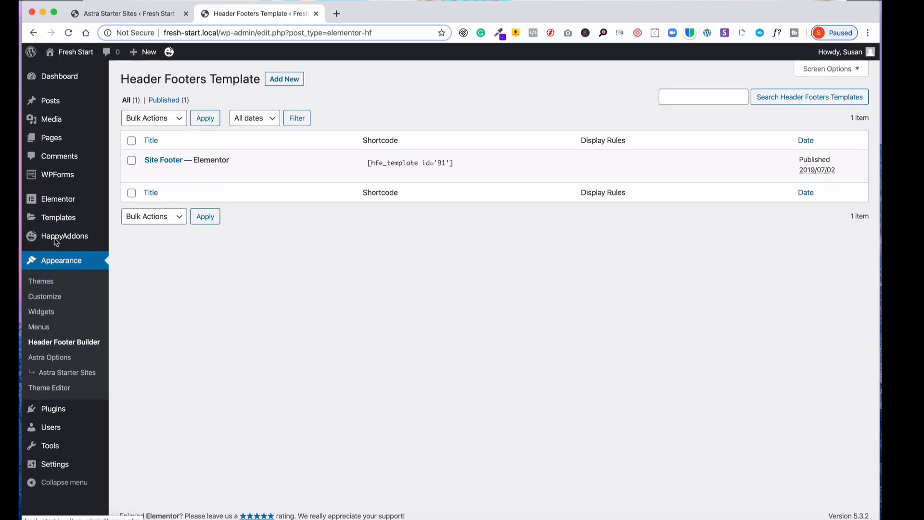
# Step: Delete the inactive Ultimate Addons for Gutenberg plugin from the installed plugins and confirm the deletion
pyautogui.moveTo(57, 412)
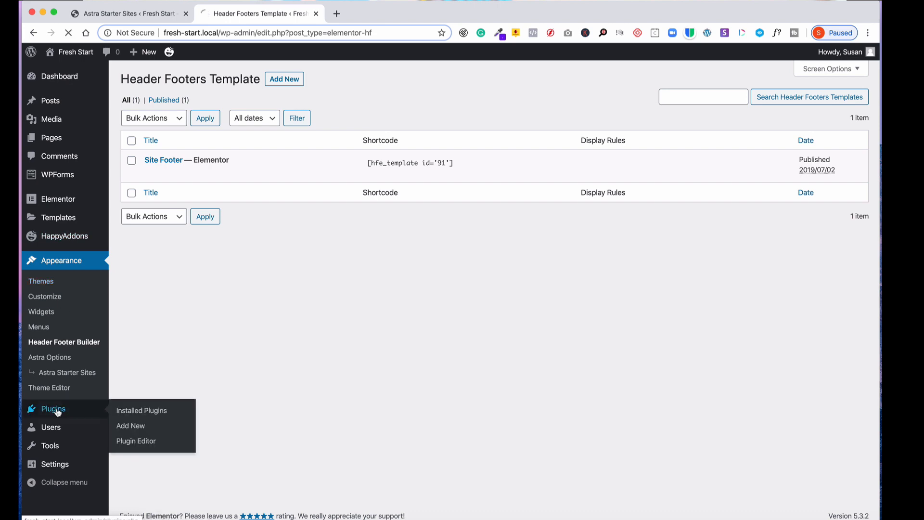
pyautogui.scroll(-3, 174, 405)
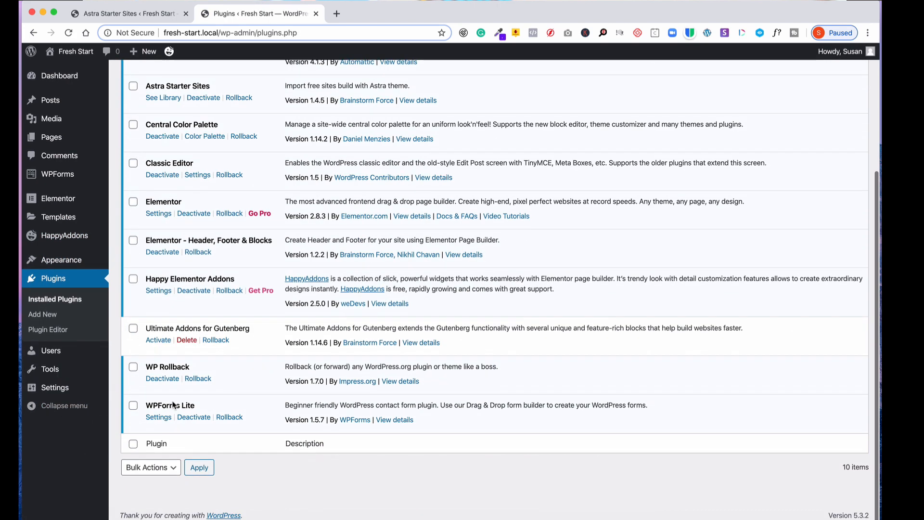
pyautogui.click(181, 354)
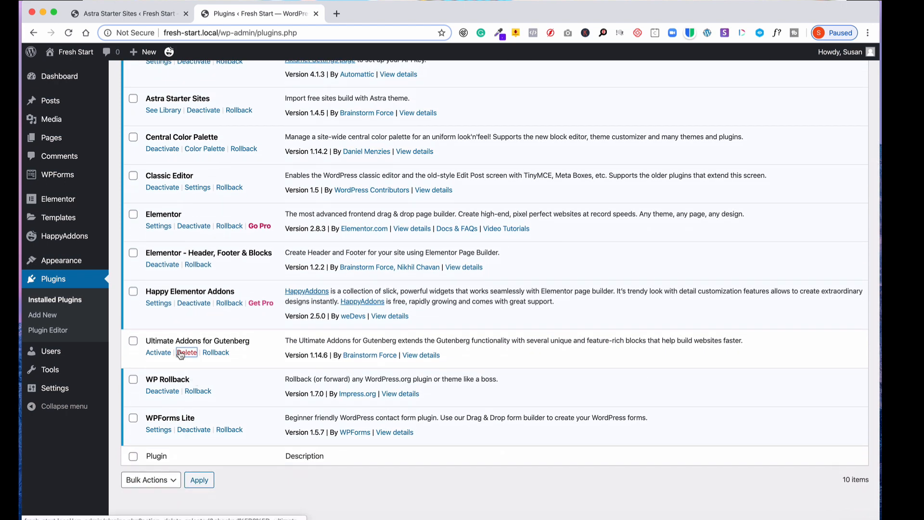
pyautogui.click(552, 102)
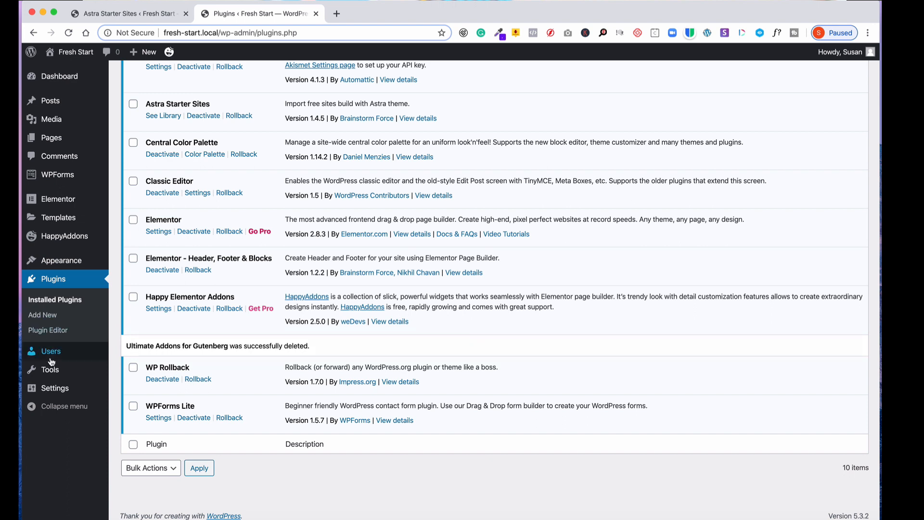
# Step: Open the site's general settings and change the site title to "Pet Sitting In Lindsey"
pyautogui.moveTo(57, 352)
pyautogui.moveTo(53, 371)
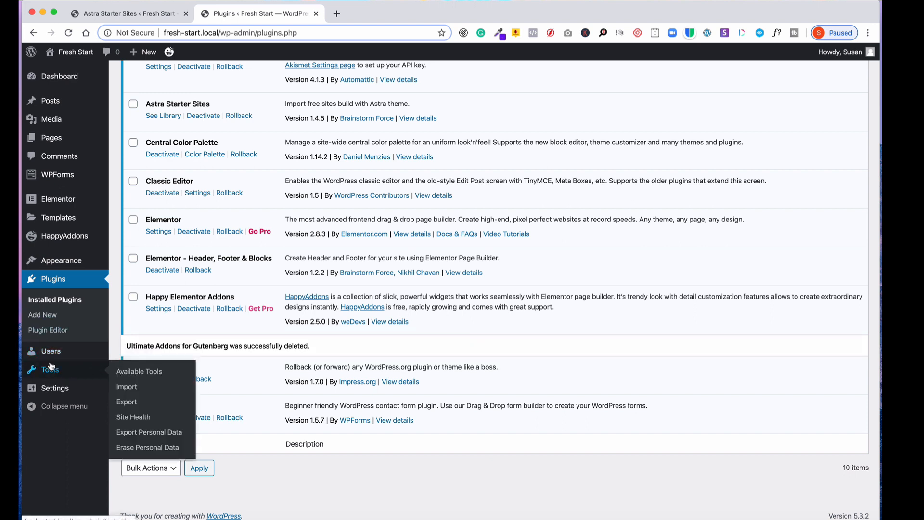
pyautogui.moveTo(62, 391)
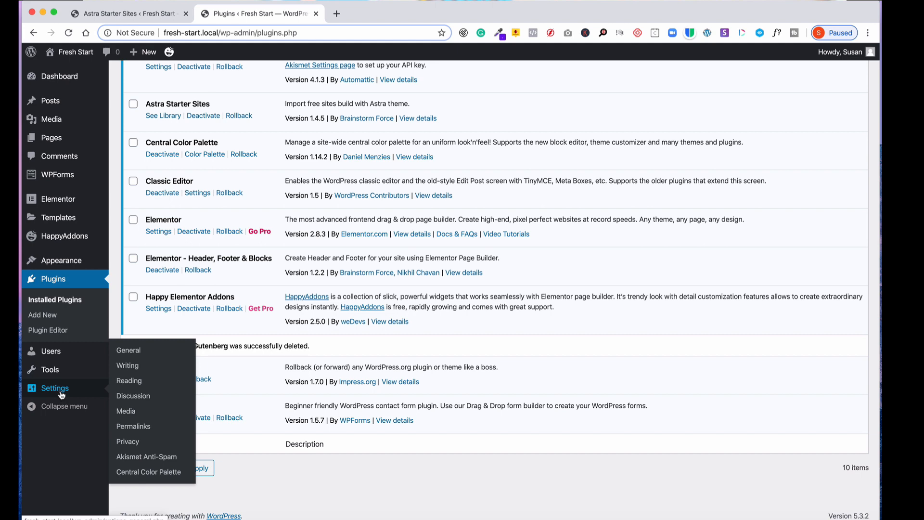
pyautogui.click(133, 352)
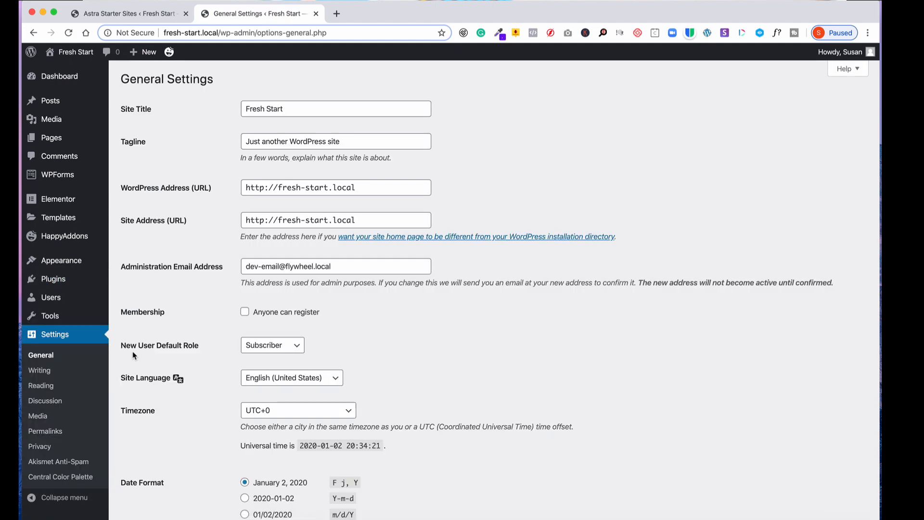
pyautogui.moveTo(314, 110); pyautogui.dragTo(196, 103)
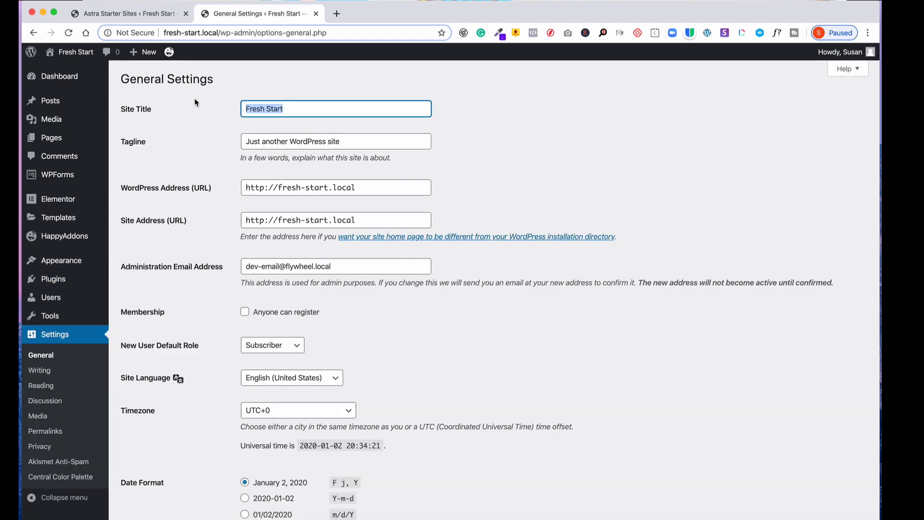
pyautogui.write('Pe')
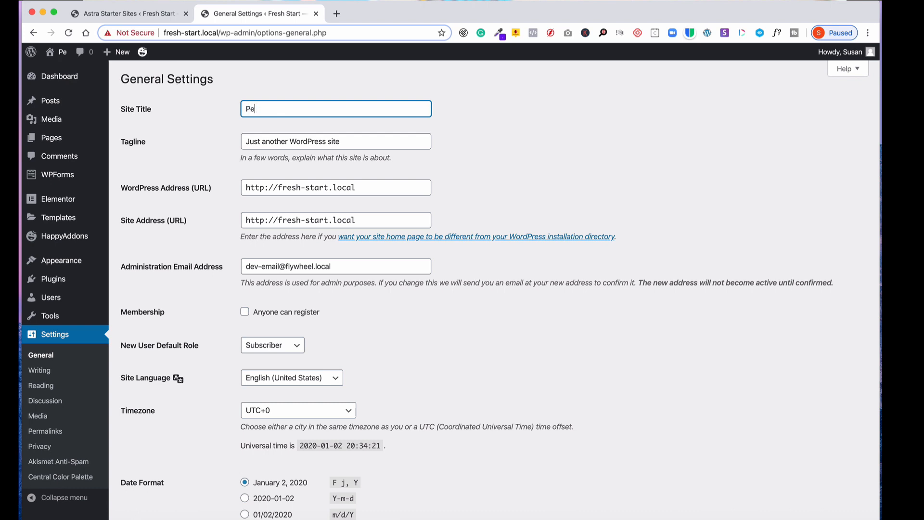
pyautogui.write('t Sitti')
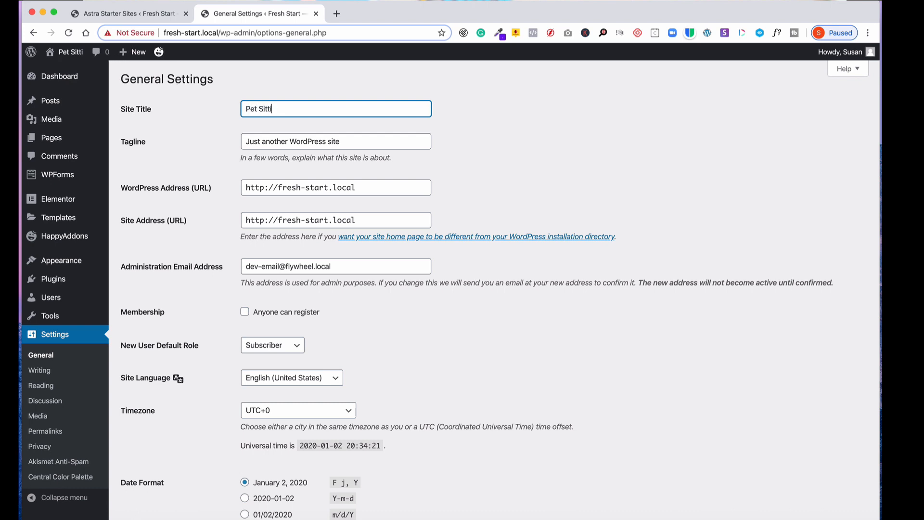
pyautogui.write('ng In ')
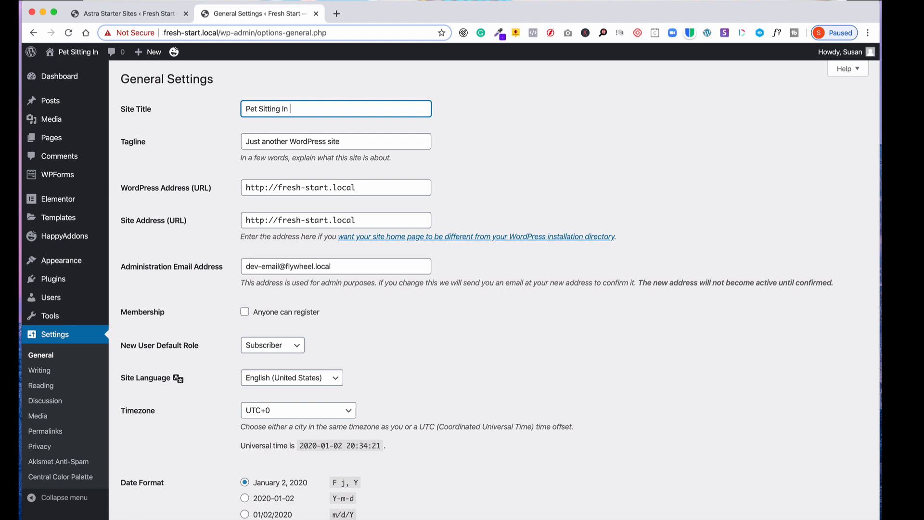
pyautogui.write('Lindse')
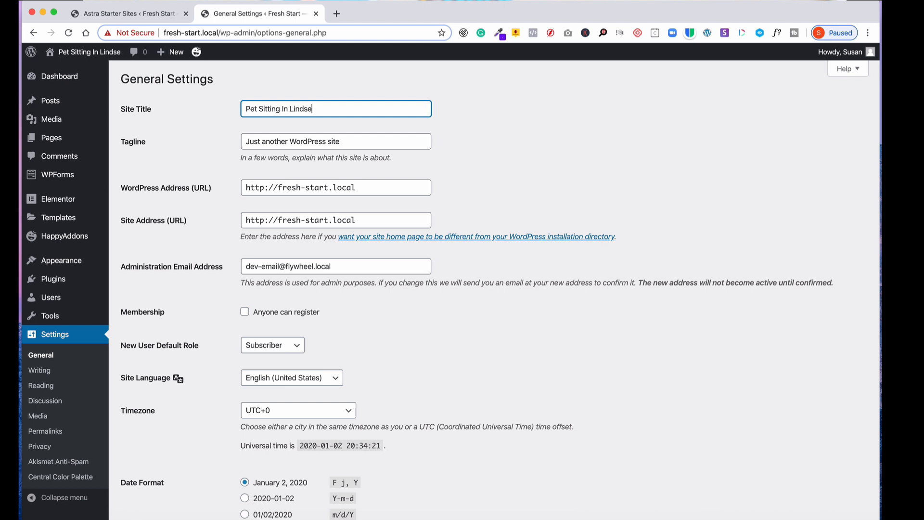
pyautogui.write('y')
# Step: Set the site tagline to "We care about your pet" and save the general settings
pyautogui.scroll(-3, 196, 159)
pyautogui.scroll(-3, 196, 159)
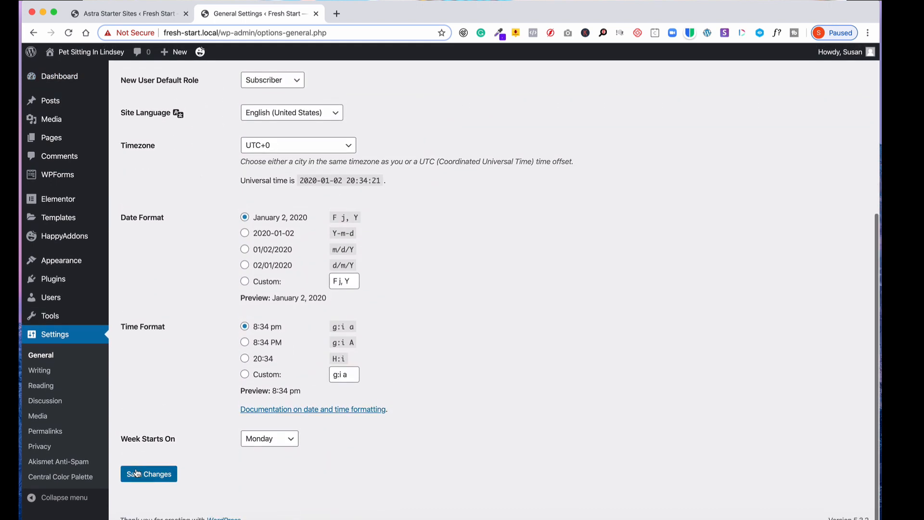
pyautogui.scroll(10, 177, 329)
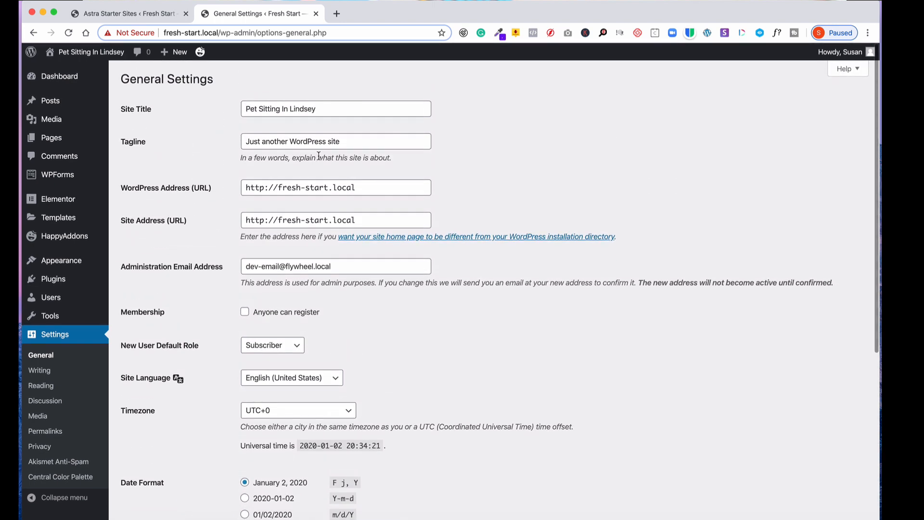
pyautogui.moveTo(358, 143); pyautogui.dragTo(244, 131)
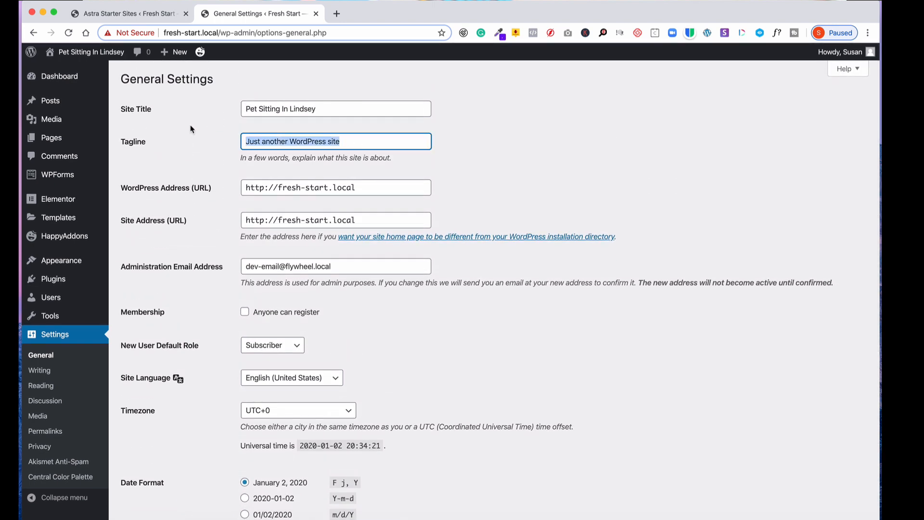
pyautogui.write('We care about your pet')
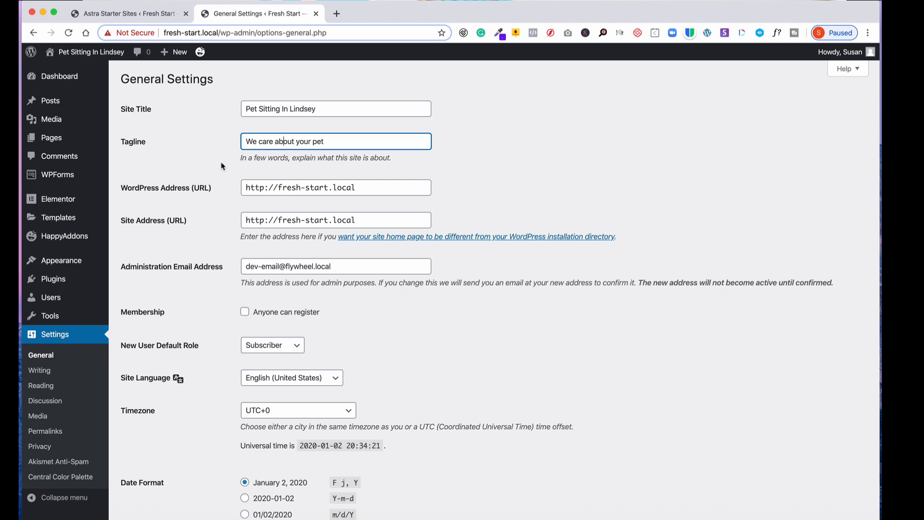
pyautogui.scroll(-10, 223, 165)
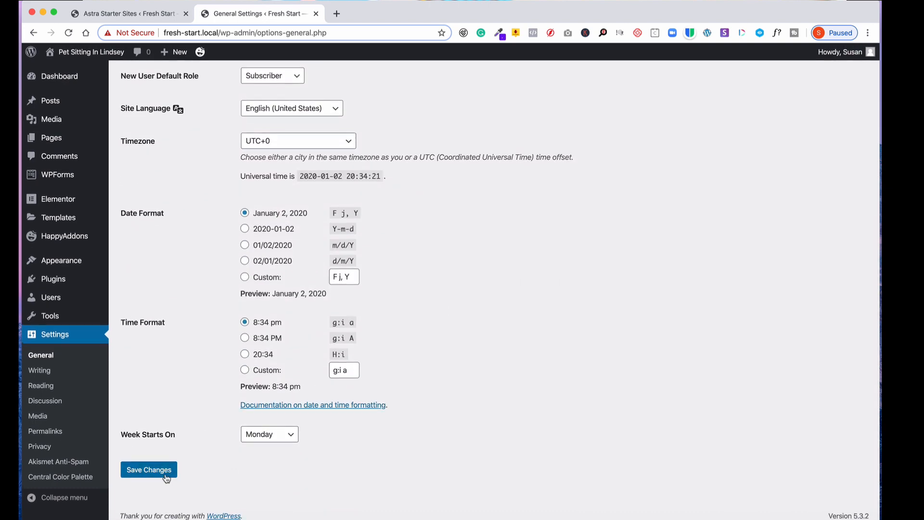
pyautogui.click(162, 472)
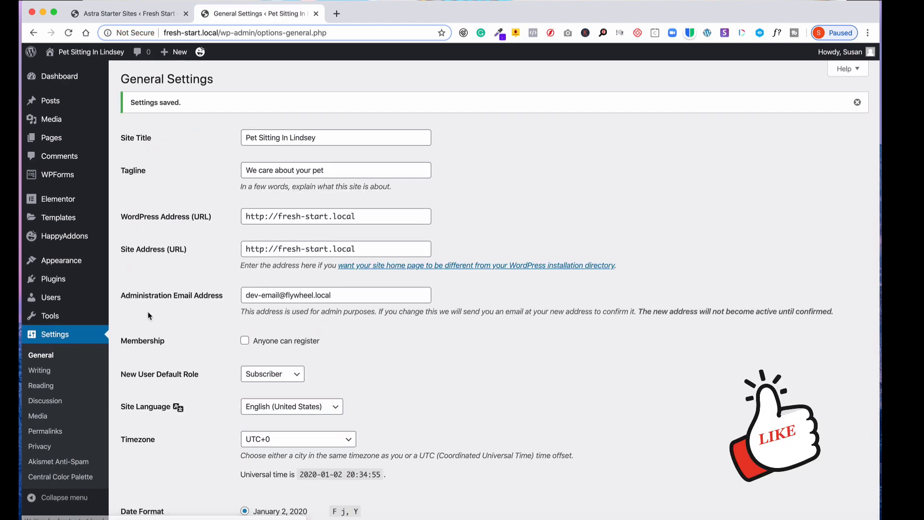
# Step: In the reading settings, choose Home as the static homepage and save the changes
pyautogui.click(41, 387)
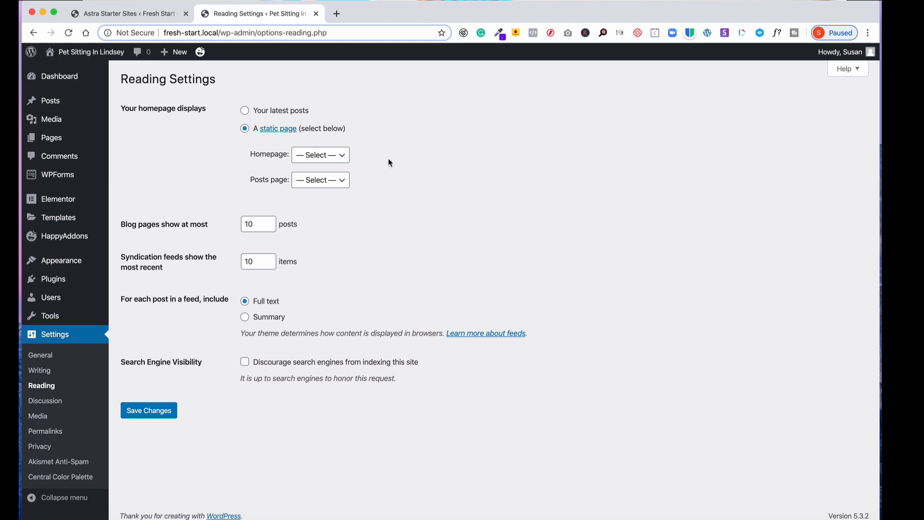
pyautogui.click(343, 159)
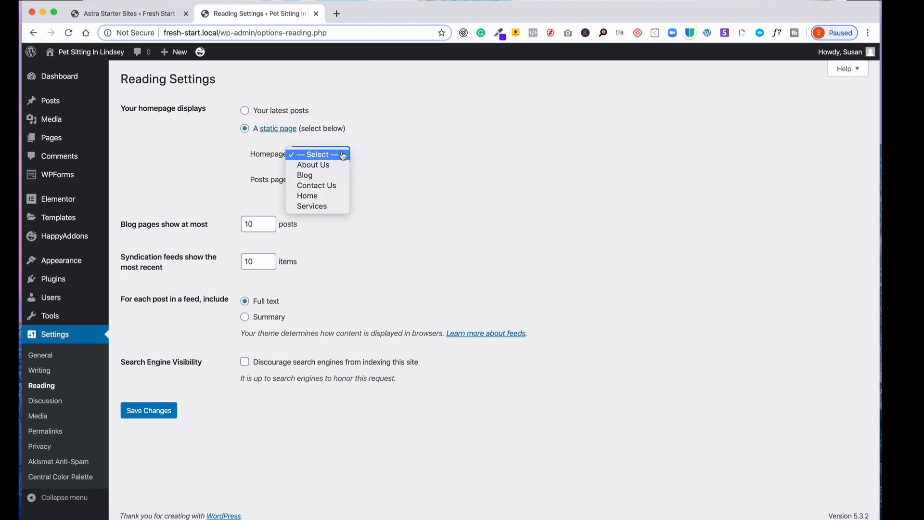
pyautogui.click(336, 196)
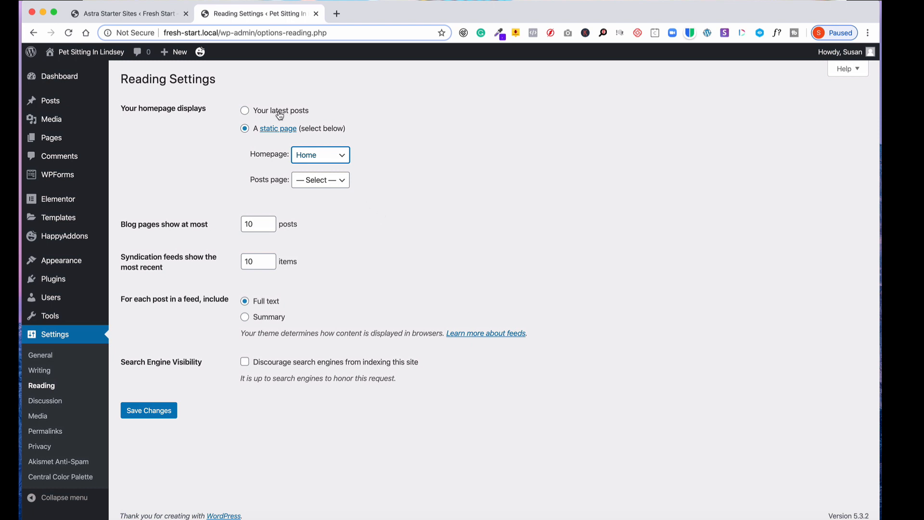
pyautogui.click(143, 414)
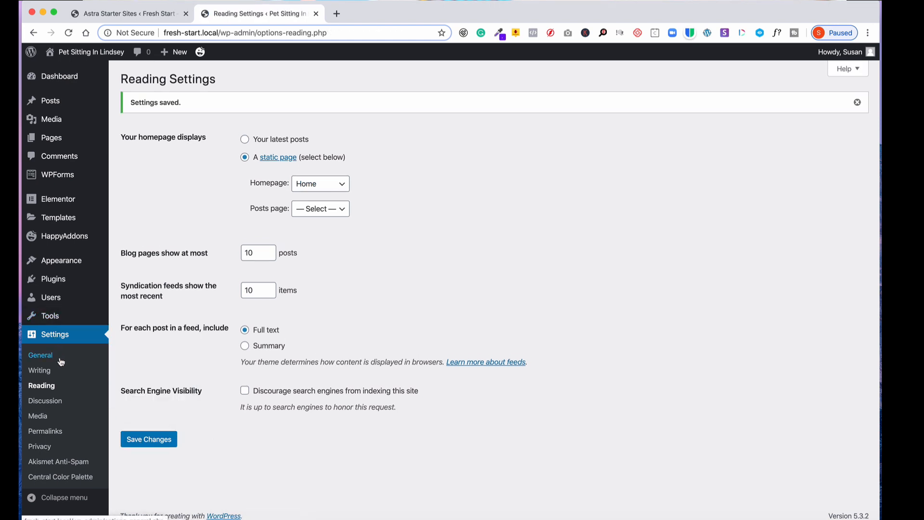
# Step: Open the permalink settings and save them with the Post name structure
pyautogui.click(42, 432)
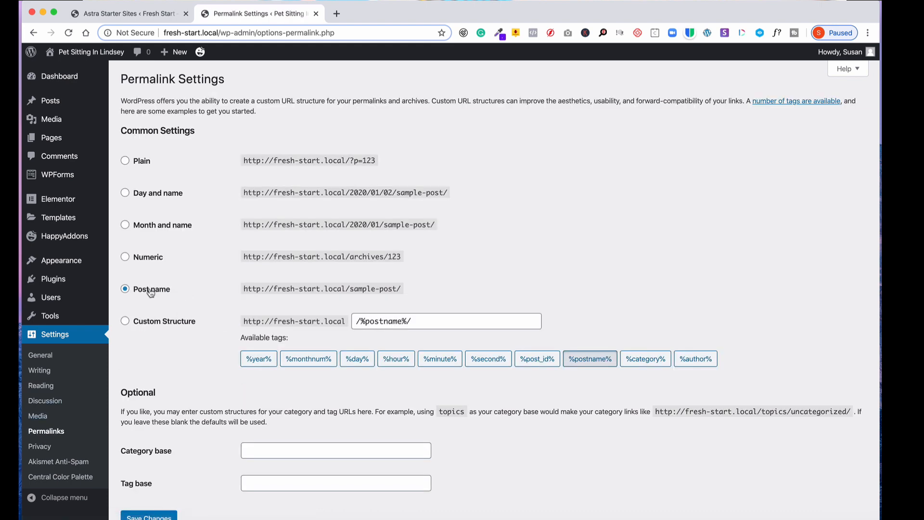
pyautogui.scroll(-3, 200, 288)
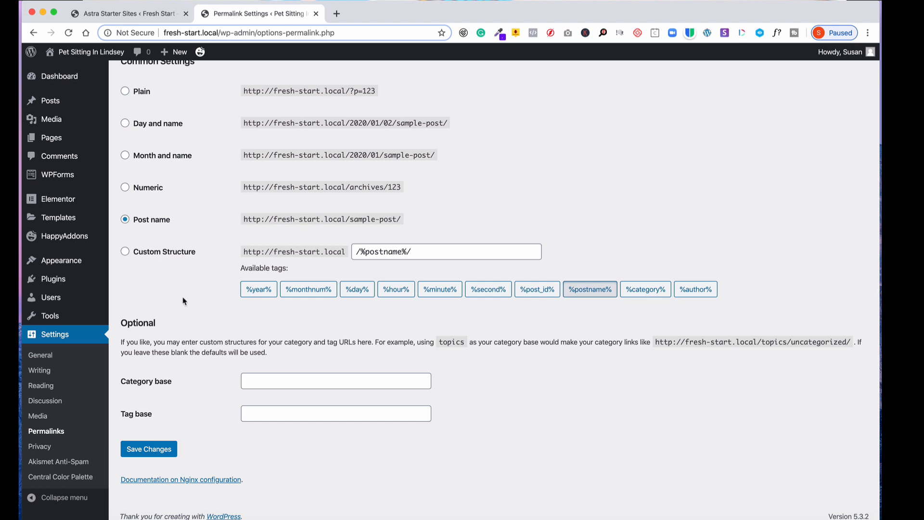
pyautogui.scroll(-1, 188, 308)
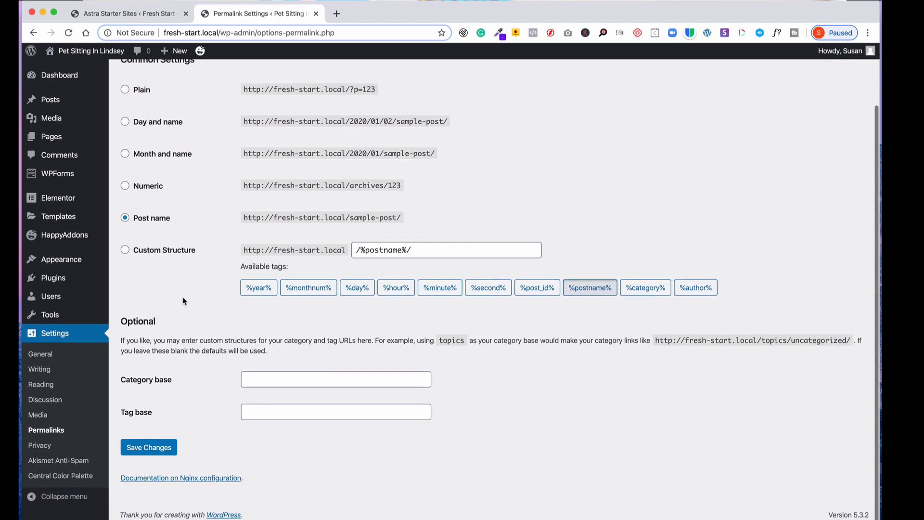
pyautogui.click(144, 449)
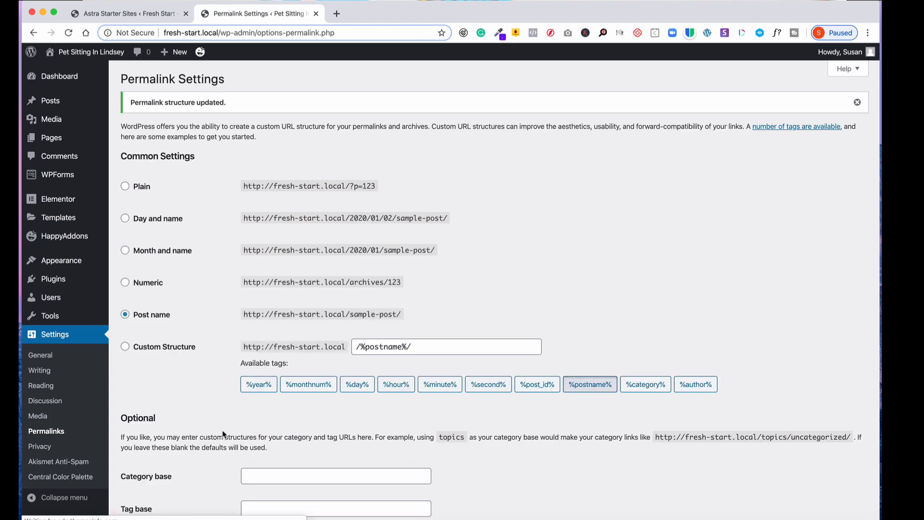
pyautogui.scroll(-4, 222, 434)
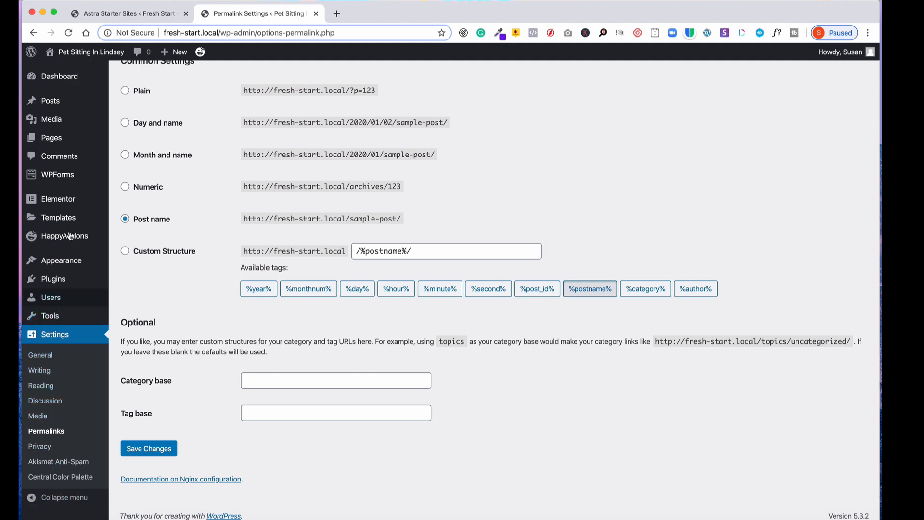
# Step: Go to the dashboard, visit the live site and look over its home page
pyautogui.moveTo(78, 136)
pyautogui.scroll(4, 79, 136)
pyautogui.click(59, 77)
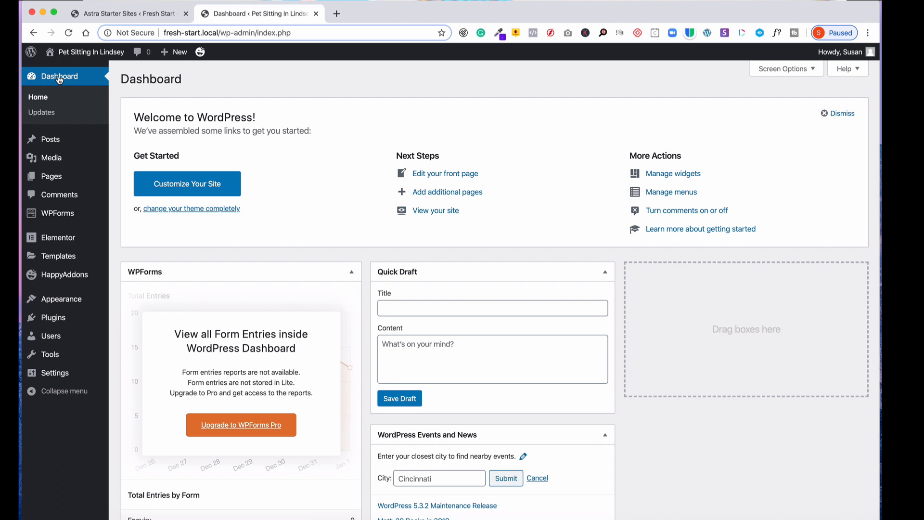
pyautogui.moveTo(72, 52)
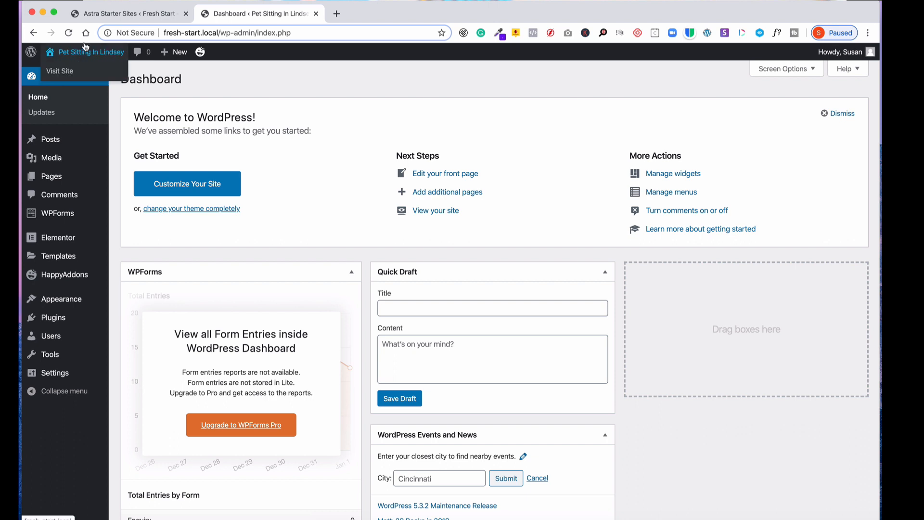
pyautogui.click(65, 71)
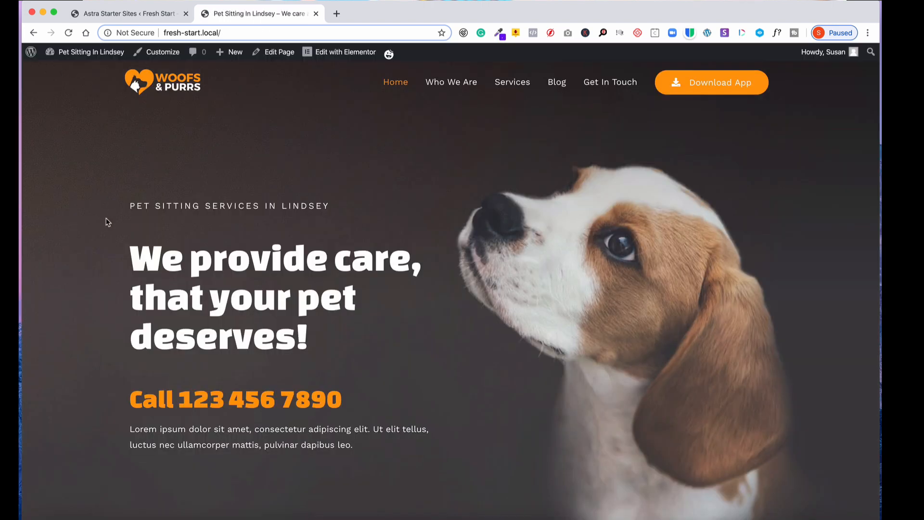
pyautogui.scroll(-1, 107, 222)
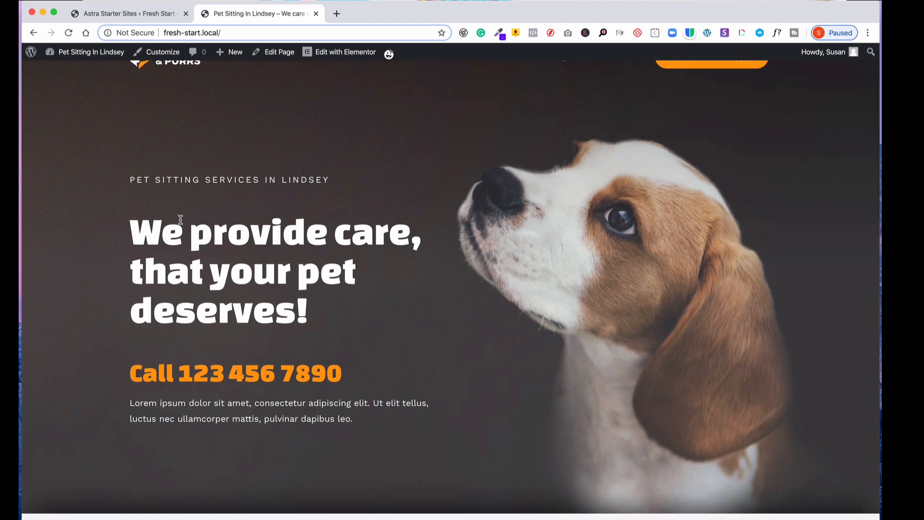
pyautogui.scroll(-8, 148, 242)
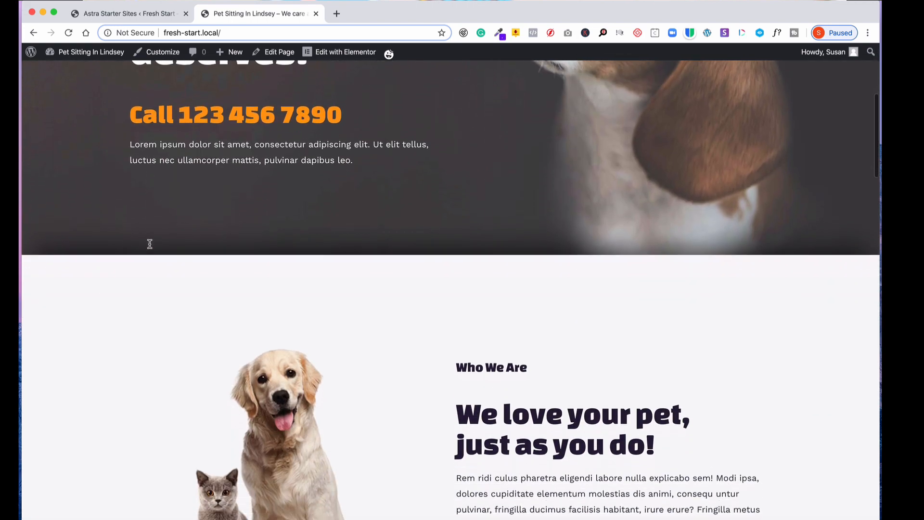
pyautogui.scroll(10, 149, 245)
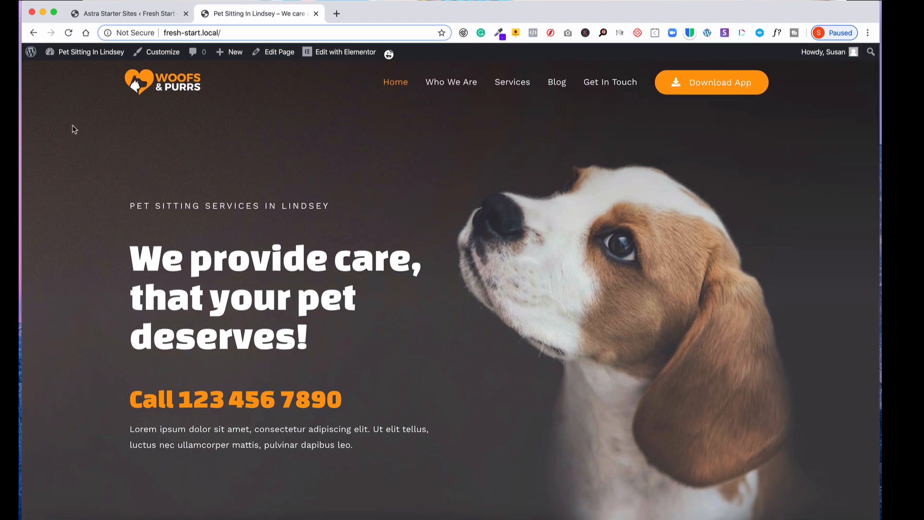
# Step: Return from the live site to the WordPress dashboard and log out of the account
pyautogui.moveTo(63, 52)
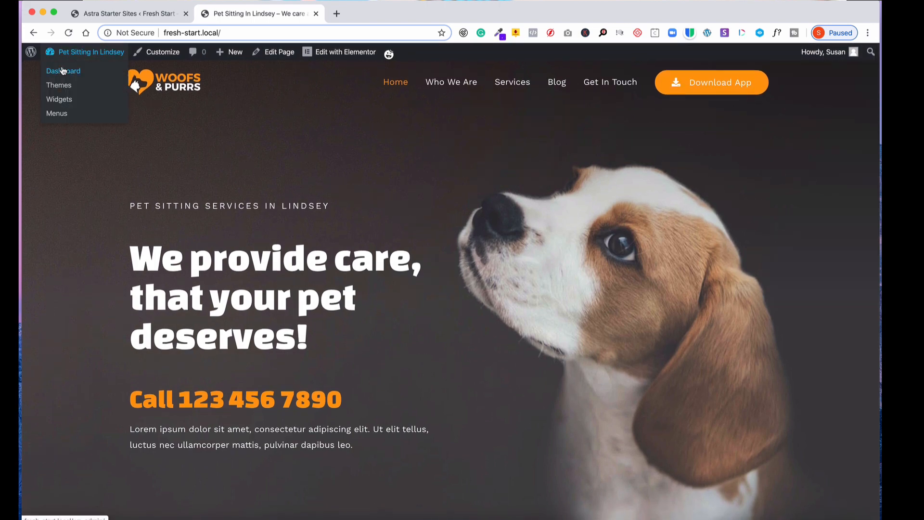
pyautogui.click(63, 71)
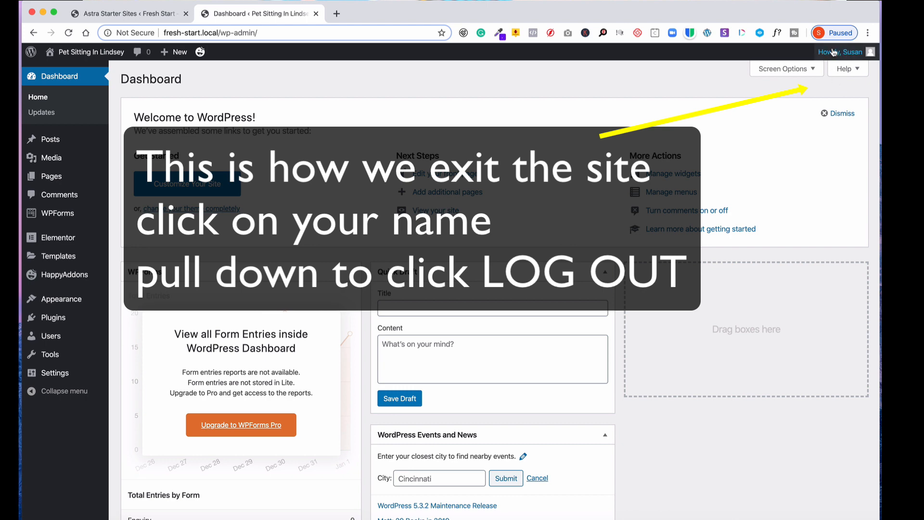
pyautogui.moveTo(835, 52)
pyautogui.click(802, 106)
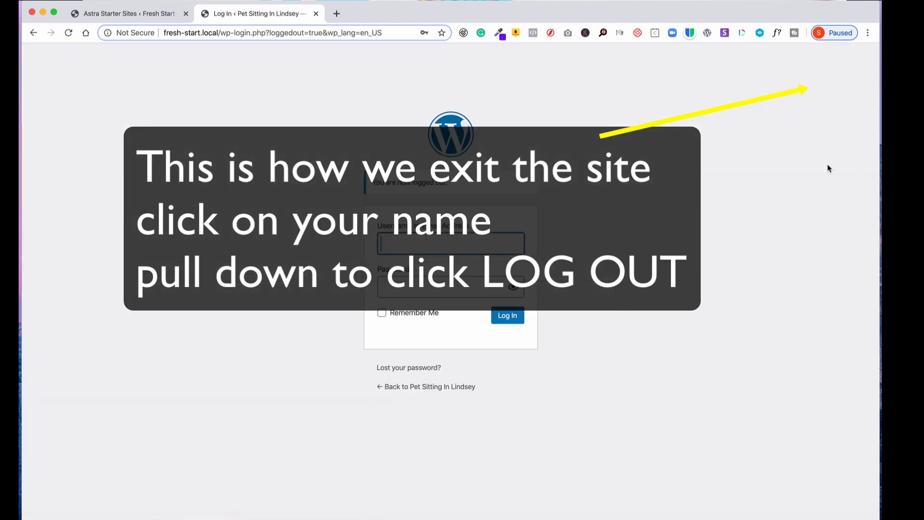